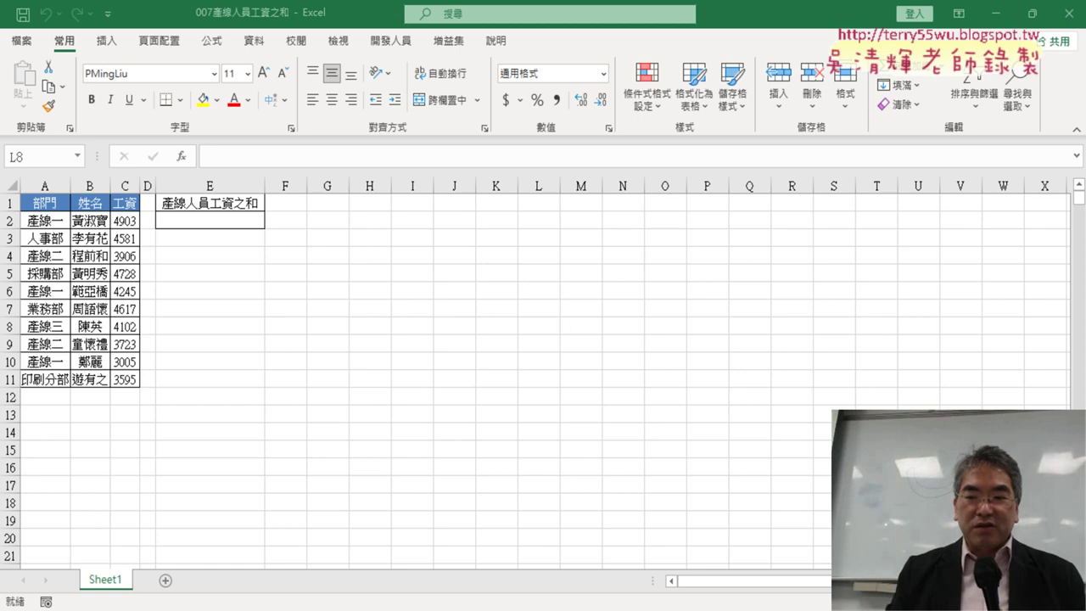
# Show the folder containing the workbook file, then return to the workbook.
pyautogui.hotkey('alt', 'Tab')
pyautogui.keyDown('ctrl'); pyautogui.scroll(4, 570, 467); pyautogui.keyUp('ctrl')
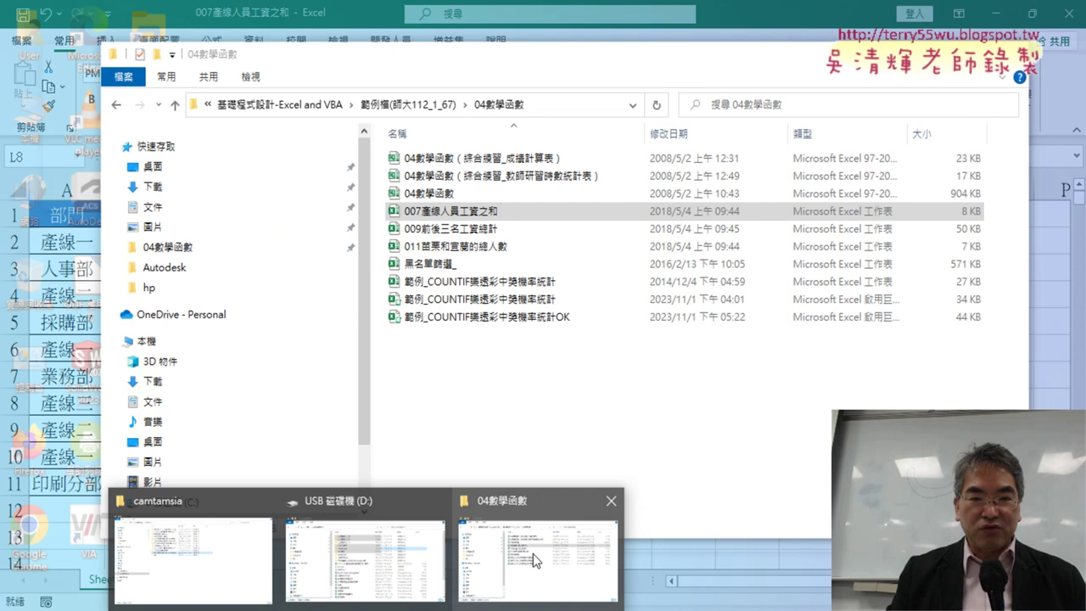
pyautogui.click(538, 543)
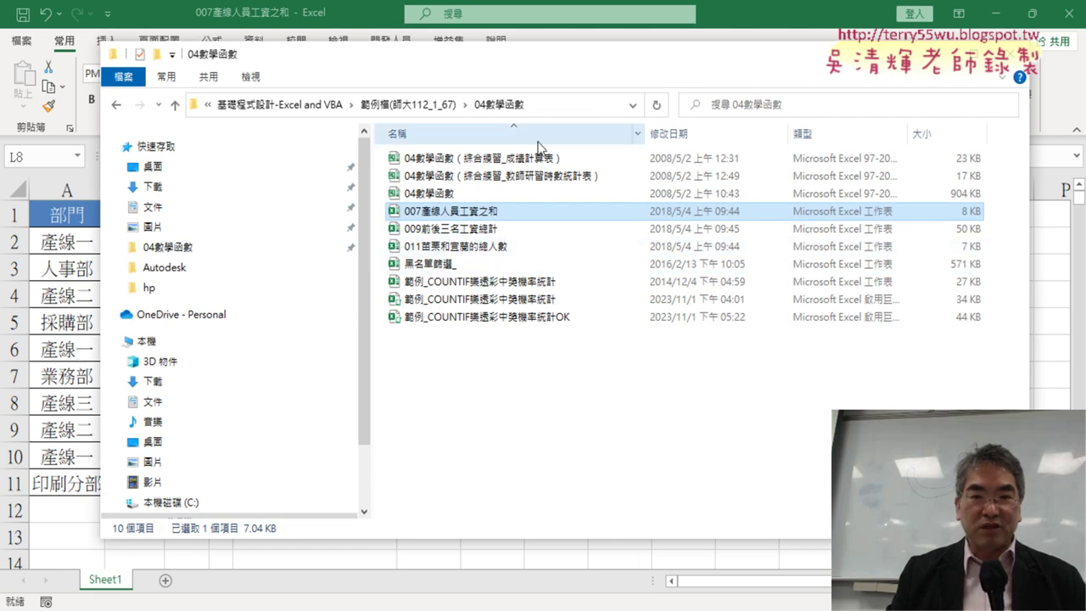
pyautogui.moveTo(554, 54); pyautogui.dragTo(750, 51)
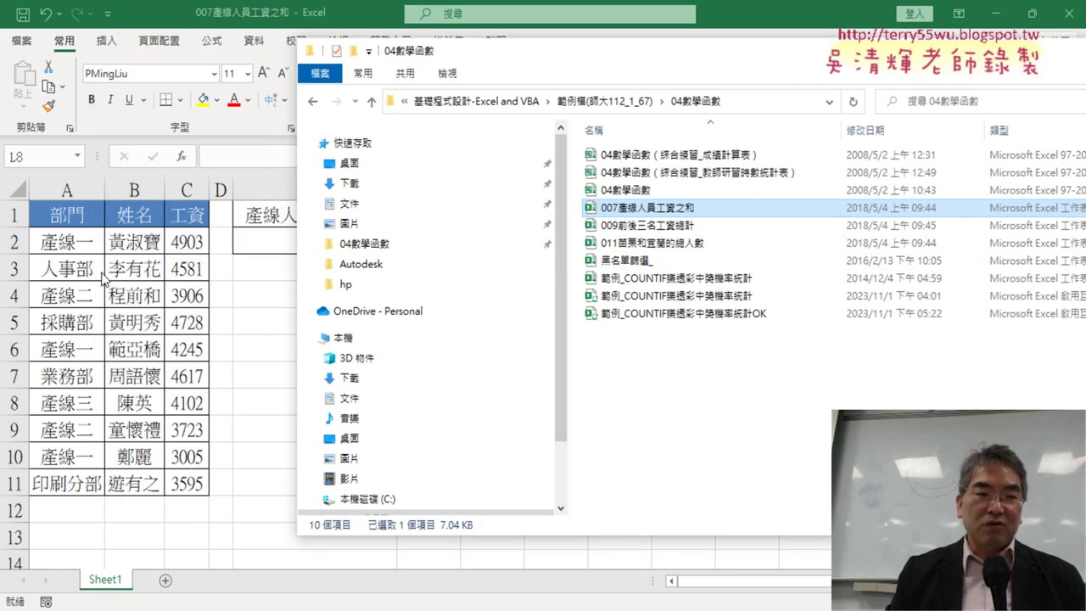
pyautogui.hotkey('alt', 'Tab')
# Point out the 產線一, 產線二 and 產線三 departments and the wage values in column C.
pyautogui.click(73, 246)
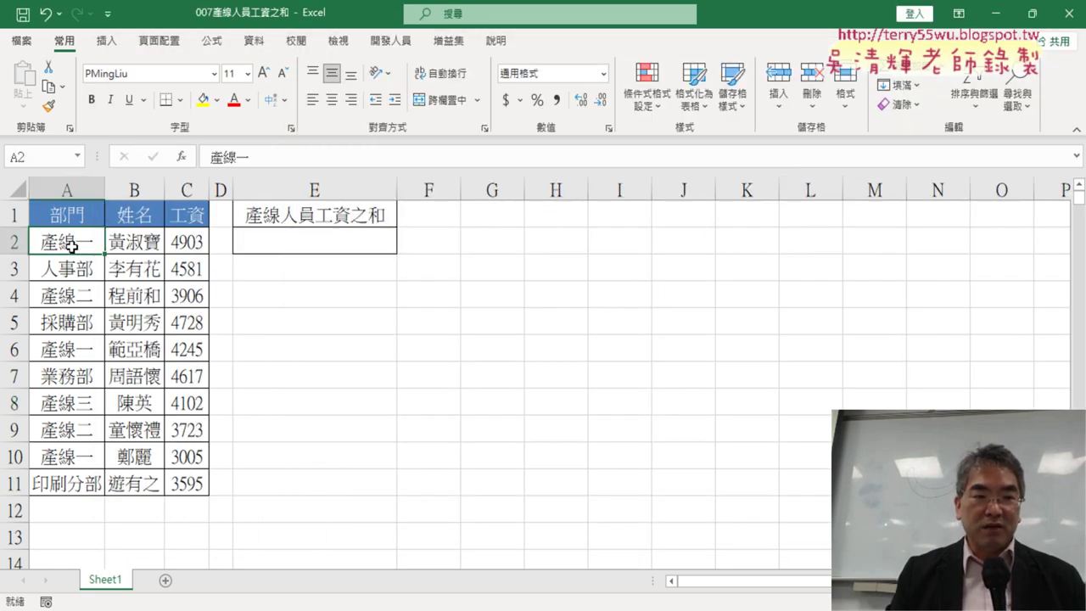
pyautogui.click(73, 299)
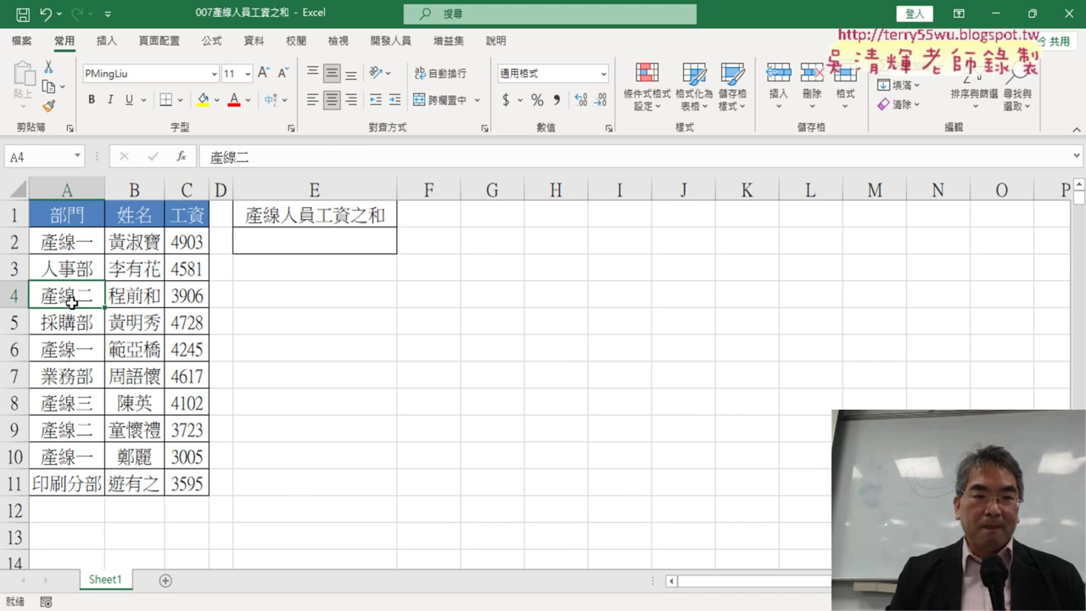
pyautogui.click(65, 404)
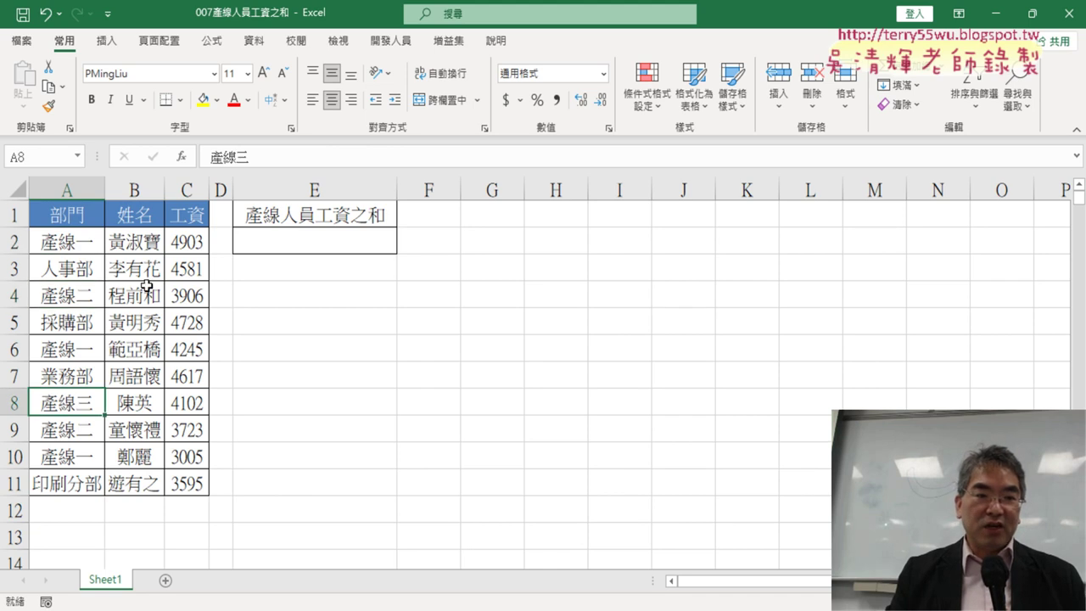
pyautogui.moveTo(186, 243); pyautogui.dragTo(186, 486)
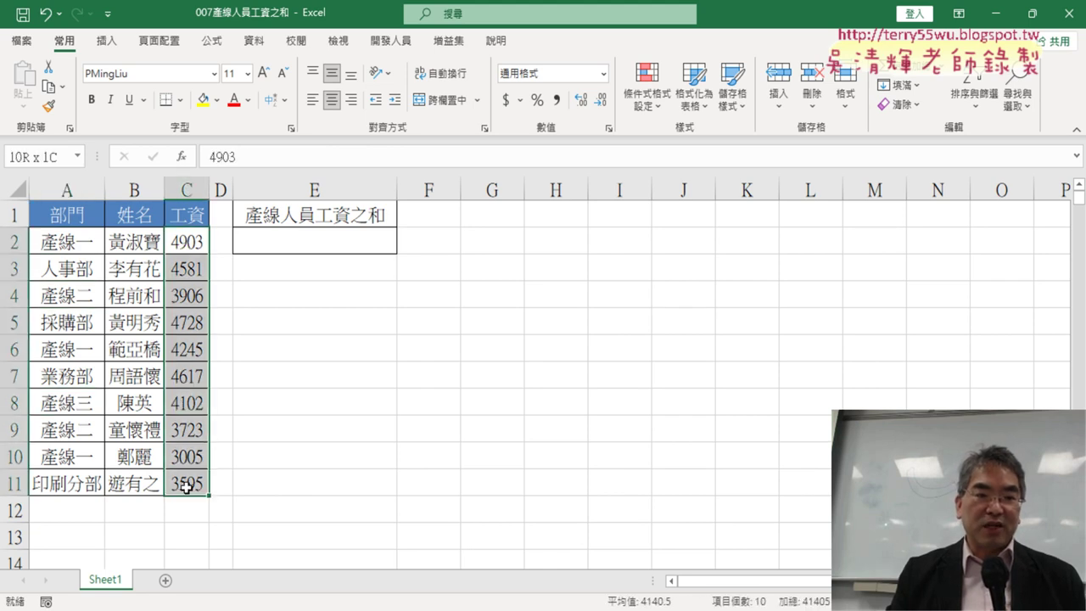
pyautogui.click(335, 244)
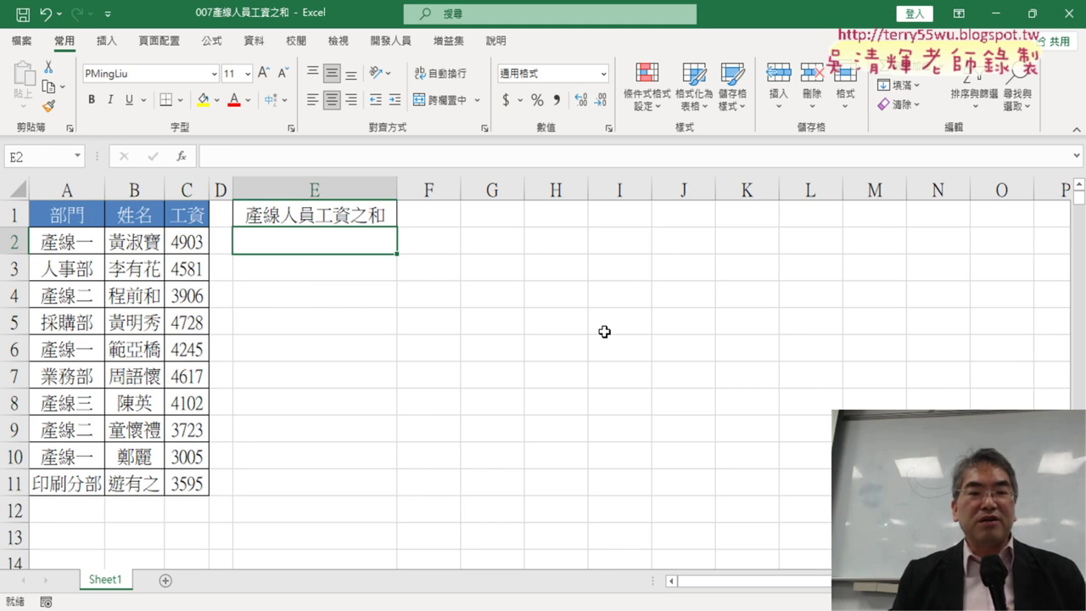
pyautogui.click(194, 186)
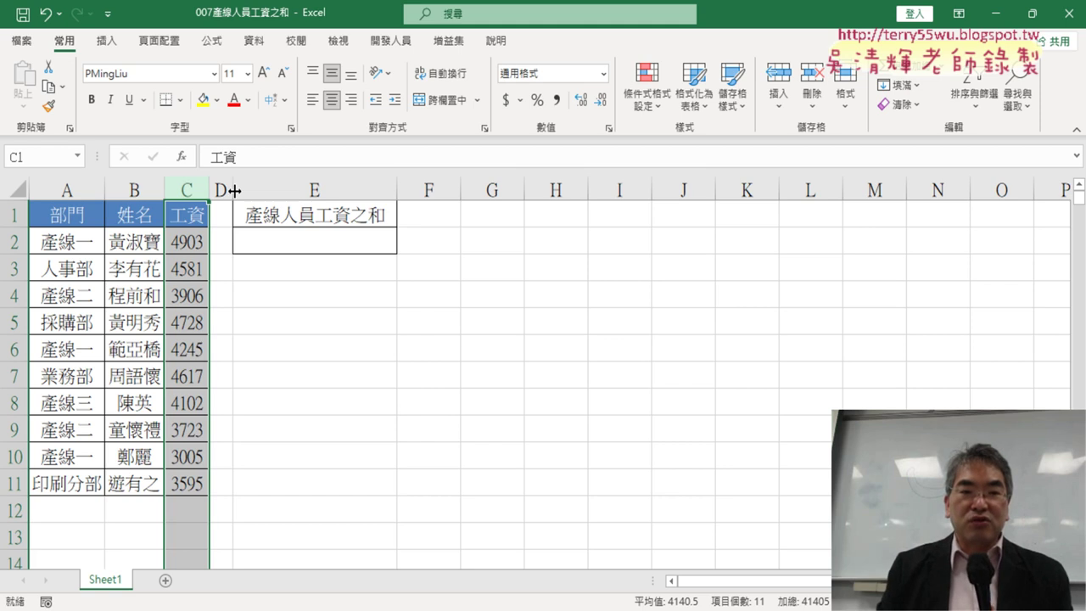
# Replace 工資之和 with 數量 in the E1 heading so it reads 產線人員數量.
pyautogui.click(375, 214)
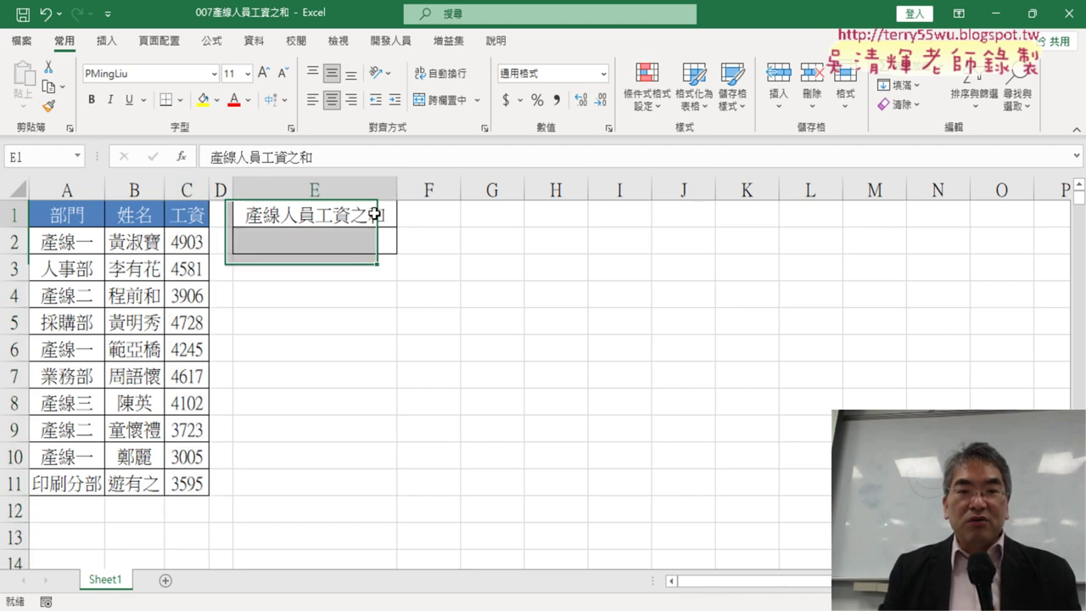
pyautogui.doubleClick(325, 215)
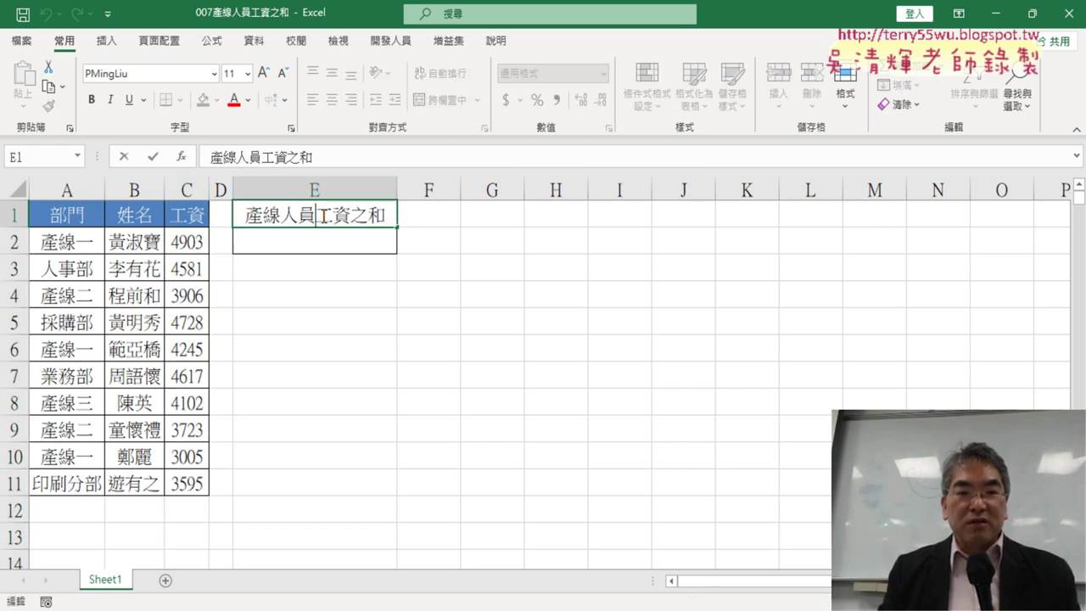
pyautogui.moveTo(316, 215); pyautogui.dragTo(386, 219)
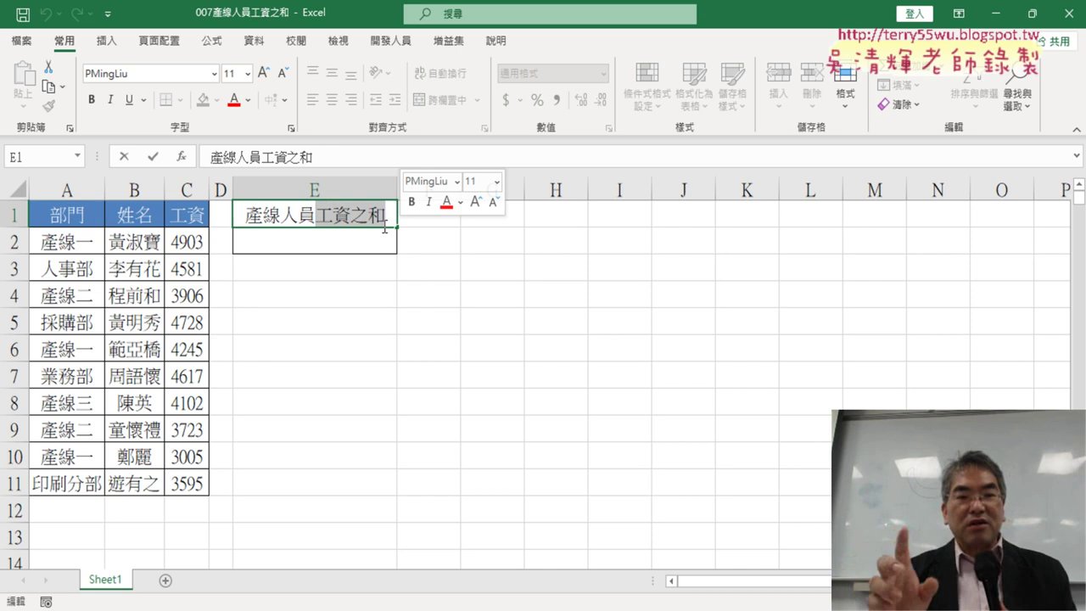
pyautogui.press('BackSpace')
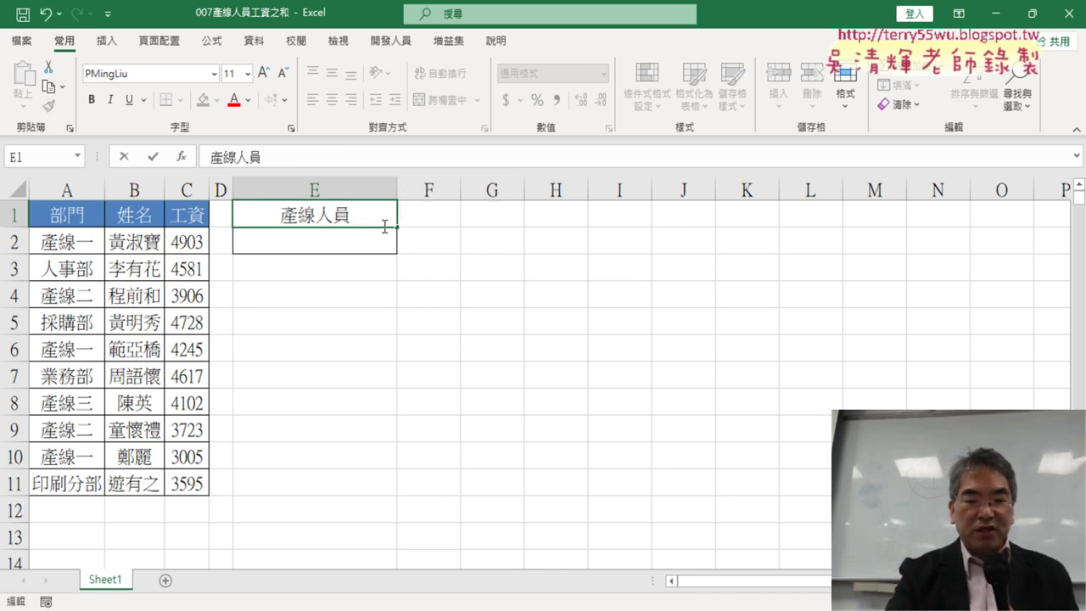
pyautogui.write('數')
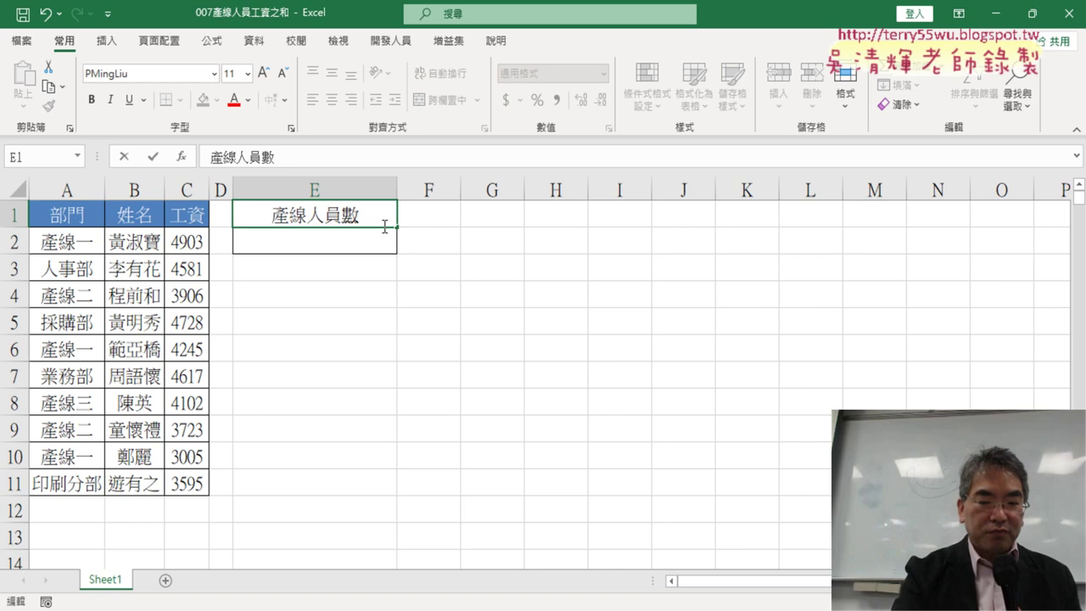
pyautogui.write('量')
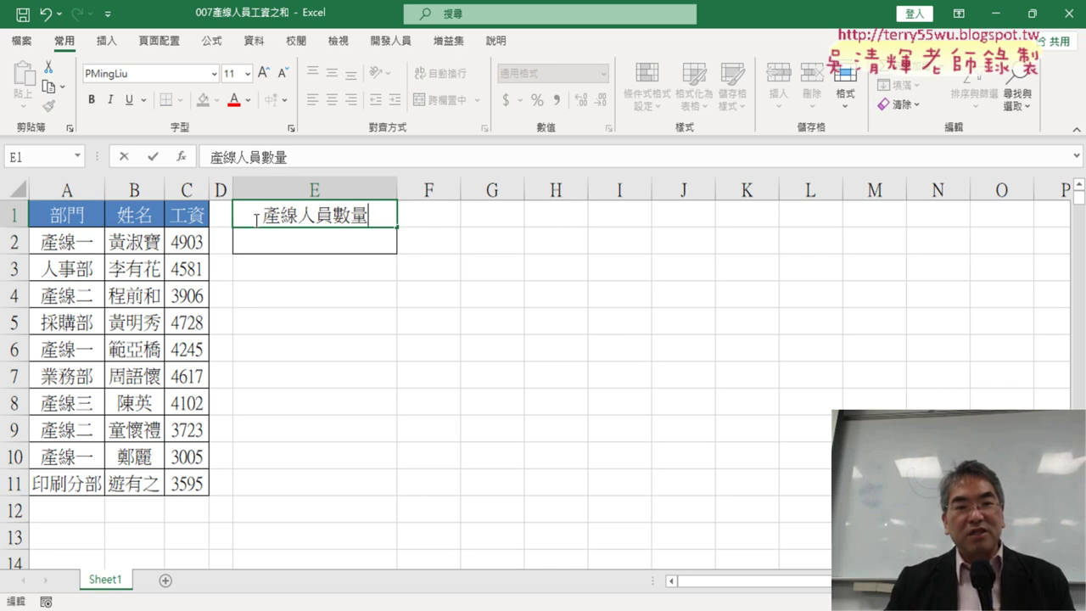
pyautogui.moveTo(256, 220); pyautogui.dragTo(368, 216)
pyautogui.click(552, 373)
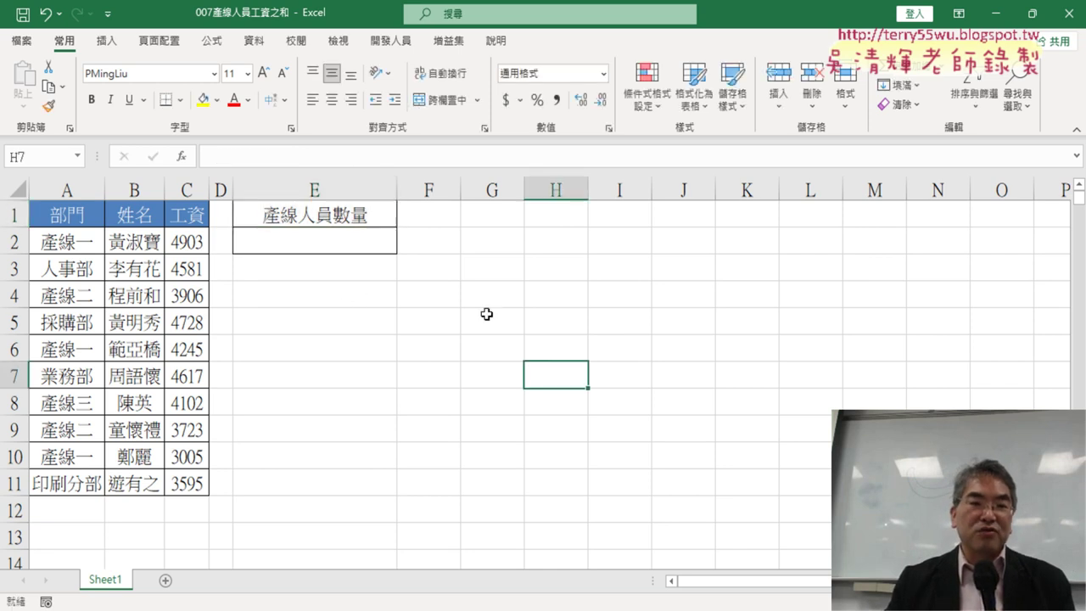
pyautogui.click(352, 248)
pyautogui.click(79, 248)
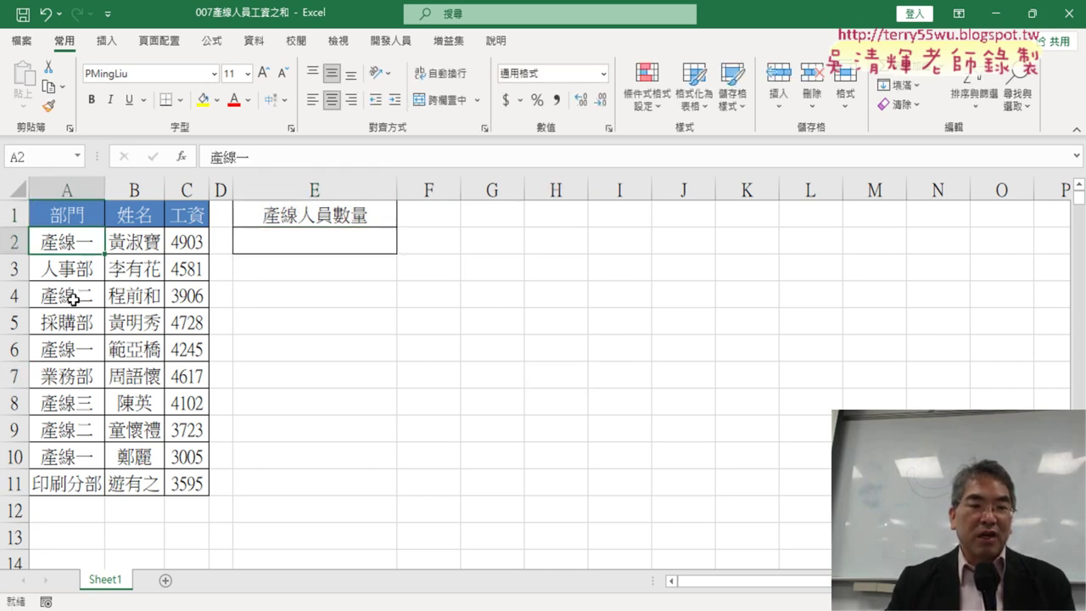
pyautogui.click(73, 298)
pyautogui.click(81, 344)
pyautogui.click(81, 400)
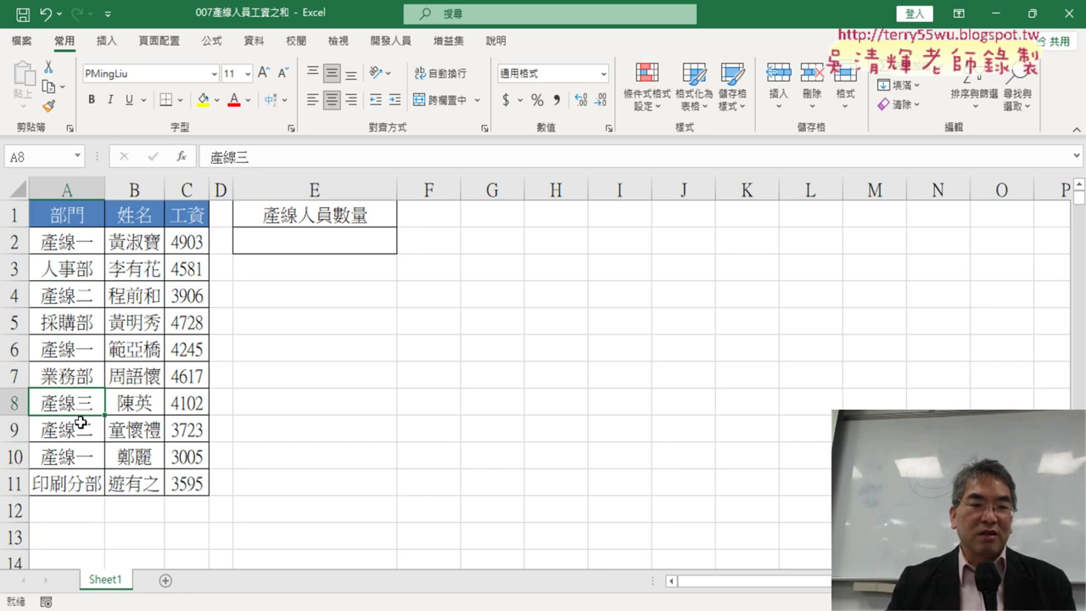
pyautogui.click(79, 433)
pyautogui.click(79, 454)
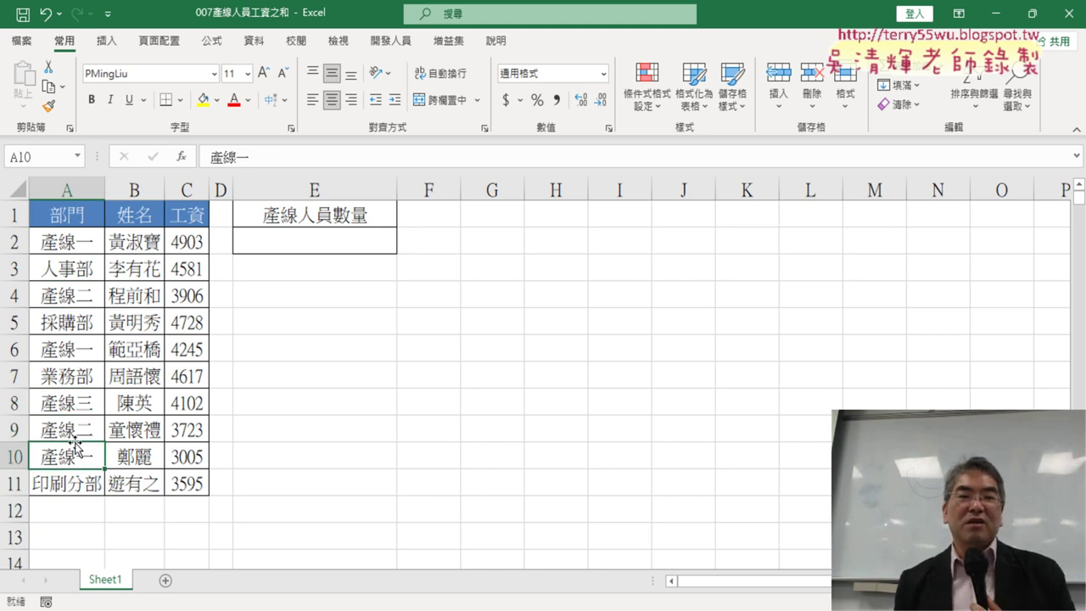
pyautogui.click(315, 235)
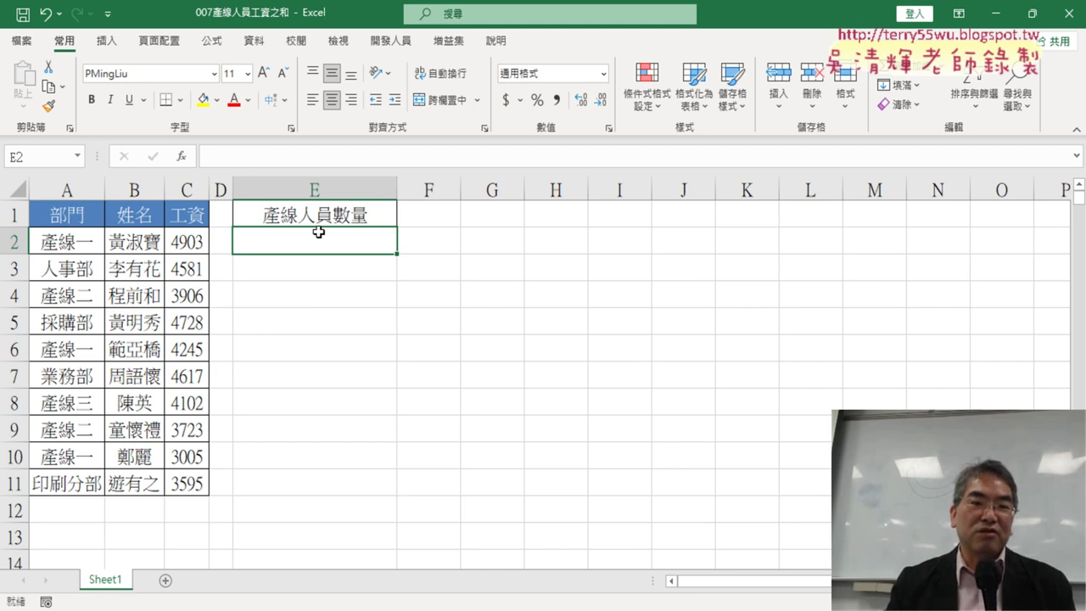
# Insert COUNTIF into E2 with the department range A2:A11, leaving criteria blank.
pyautogui.click(182, 157)
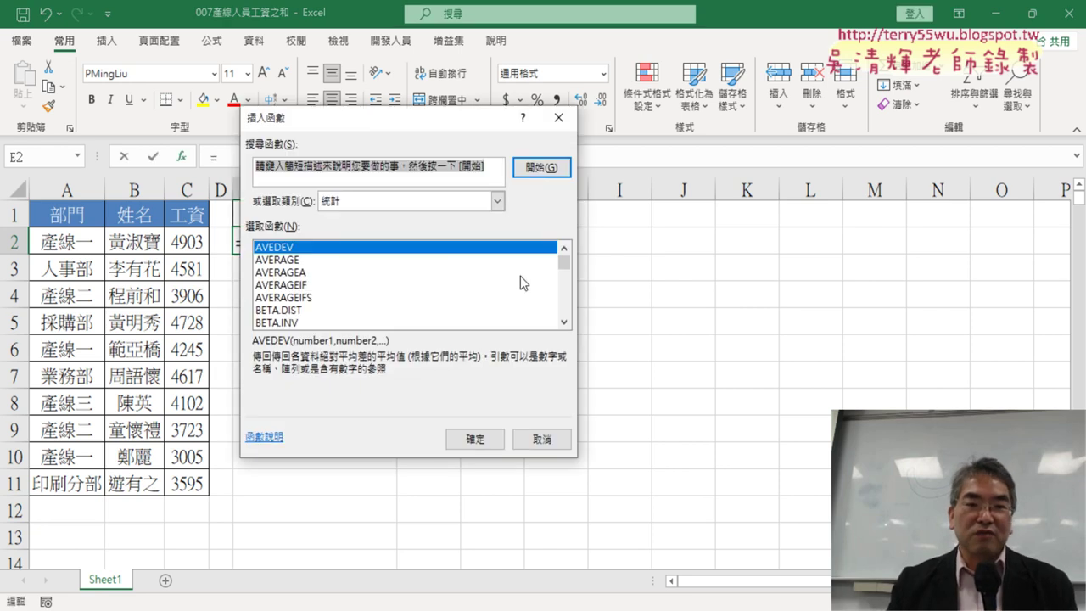
pyautogui.click(564, 322)
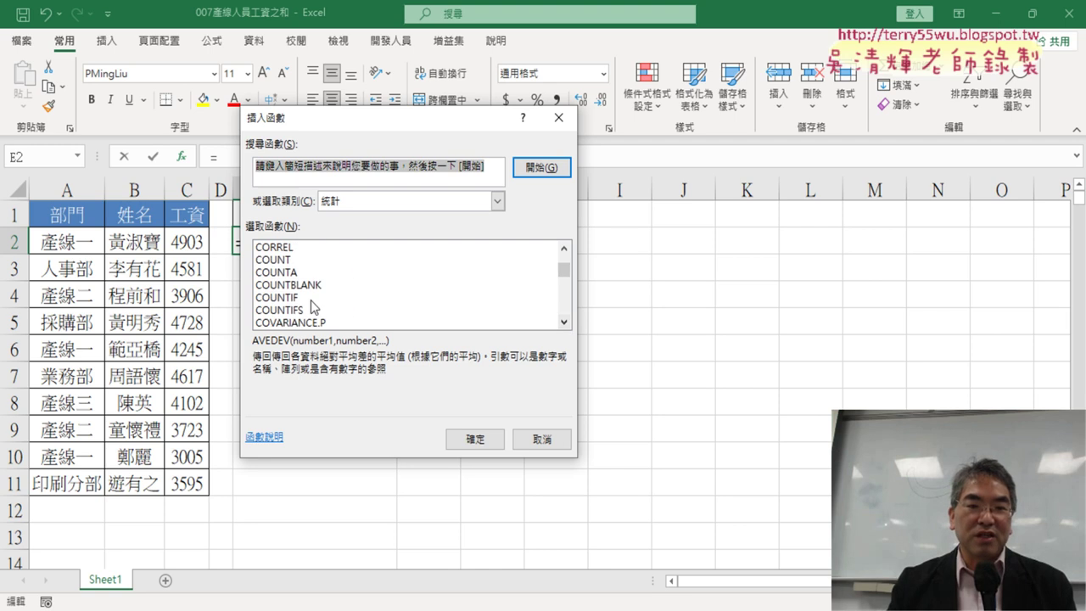
pyautogui.click(311, 302)
pyautogui.doubleClick(311, 302)
pyautogui.moveTo(388, 170); pyautogui.dragTo(660, 204)
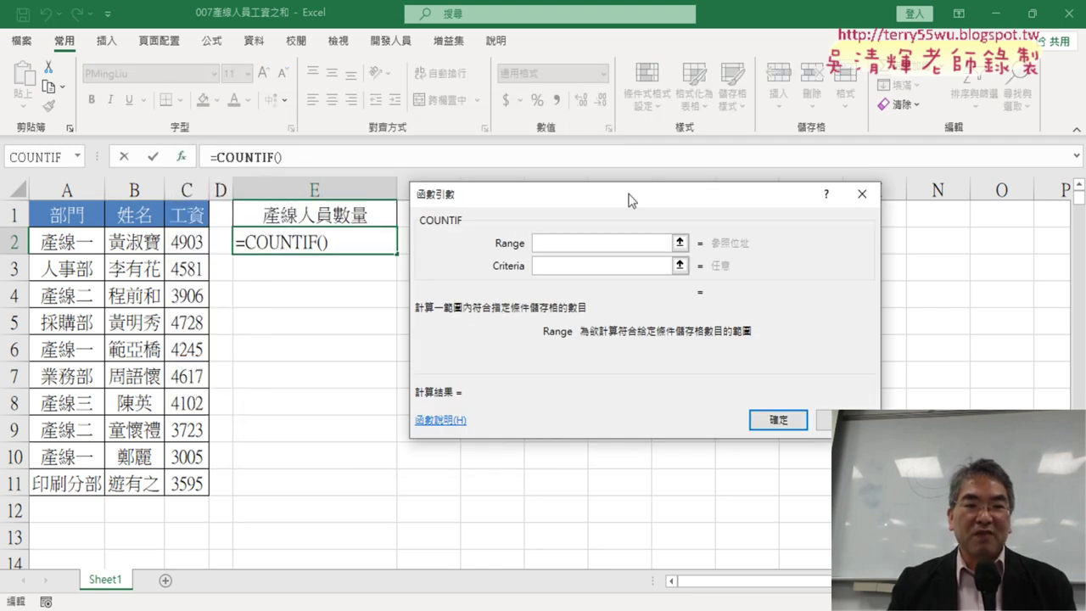
pyautogui.moveTo(75, 244); pyautogui.dragTo(68, 484)
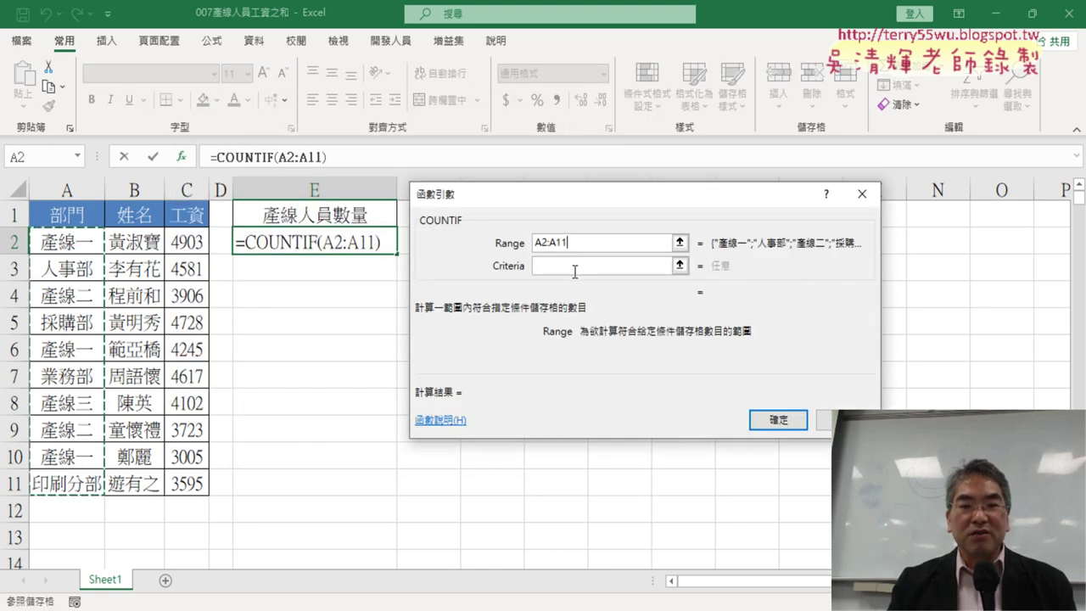
pyautogui.click(663, 271)
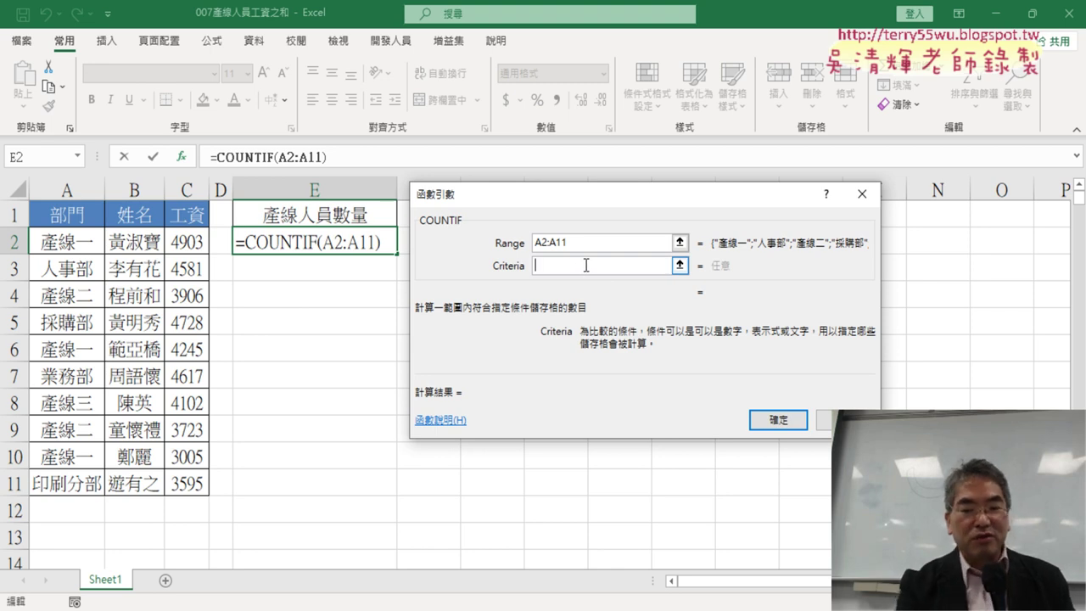
# Enter 產線一 as the COUNTIF criterion, then trim it to 產線.
pyautogui.write('""')
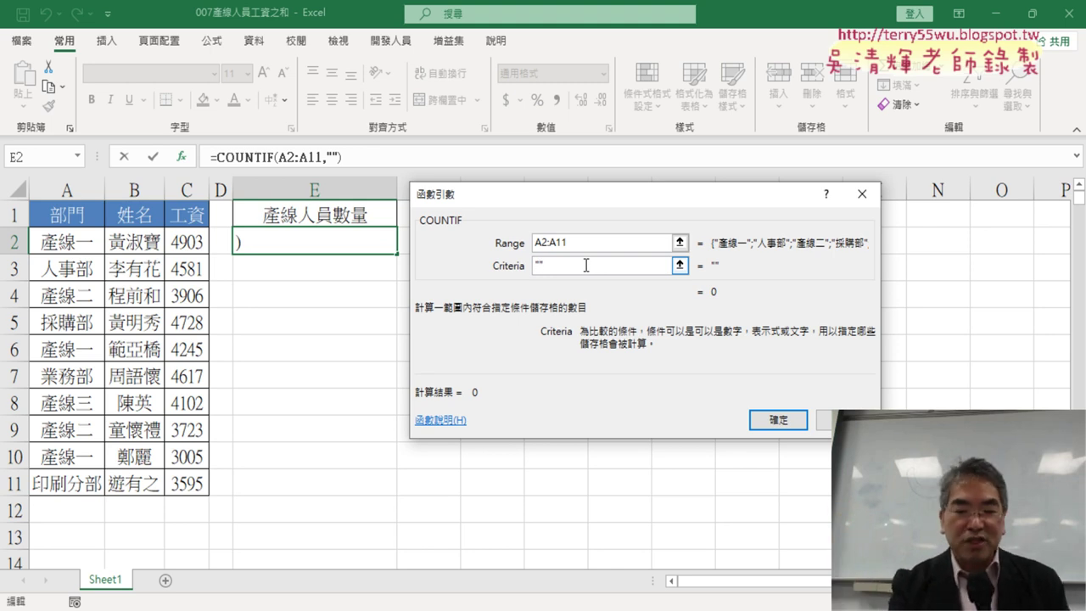
pyautogui.write('產')
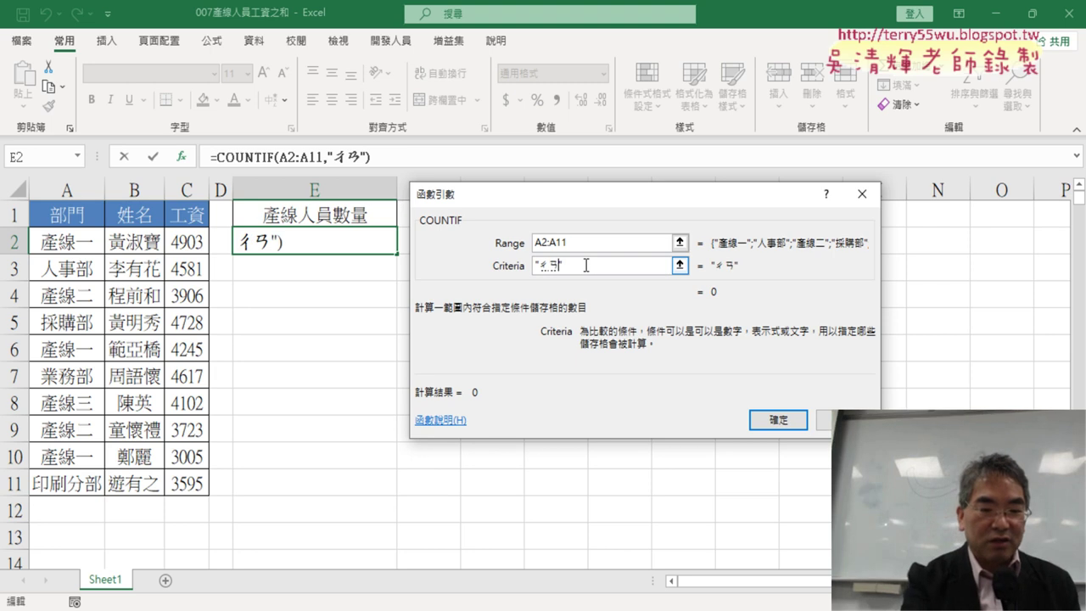
pyautogui.write('ㄒㄧ')
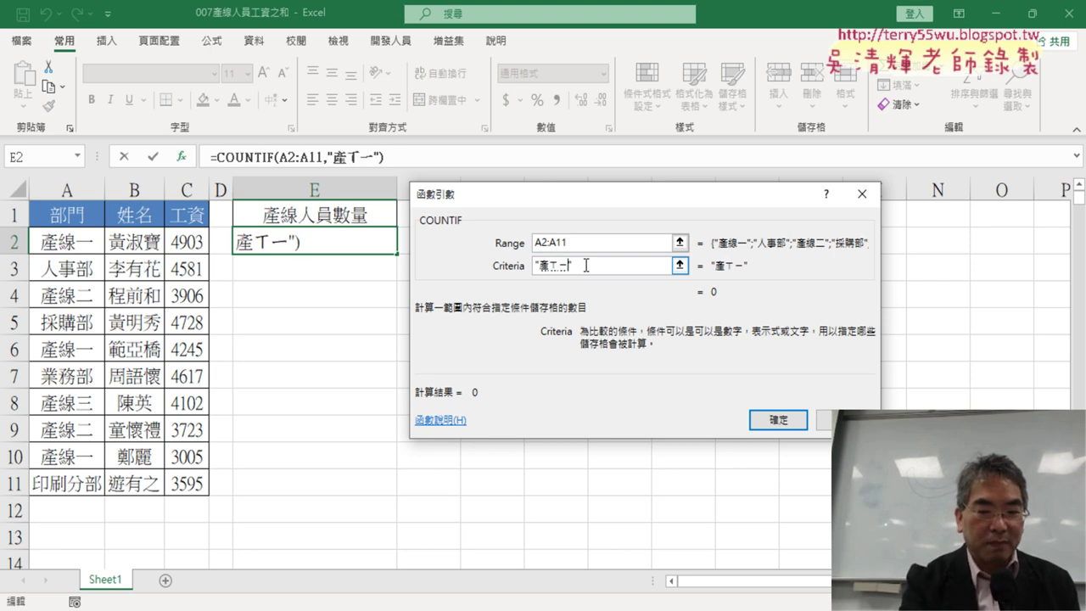
pyautogui.write('ㄢˋ')
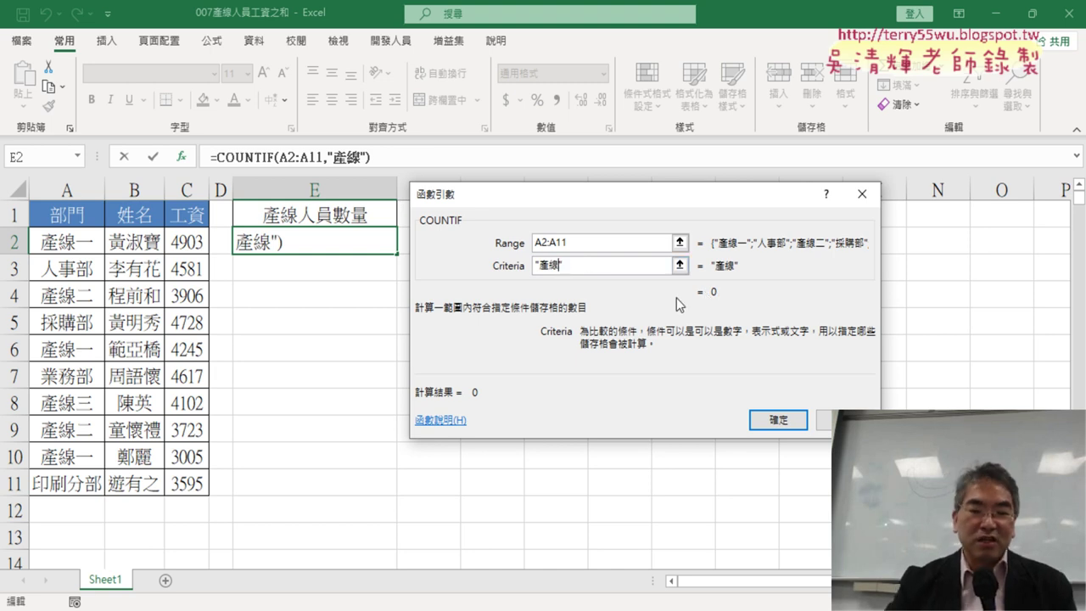
pyautogui.write('一')
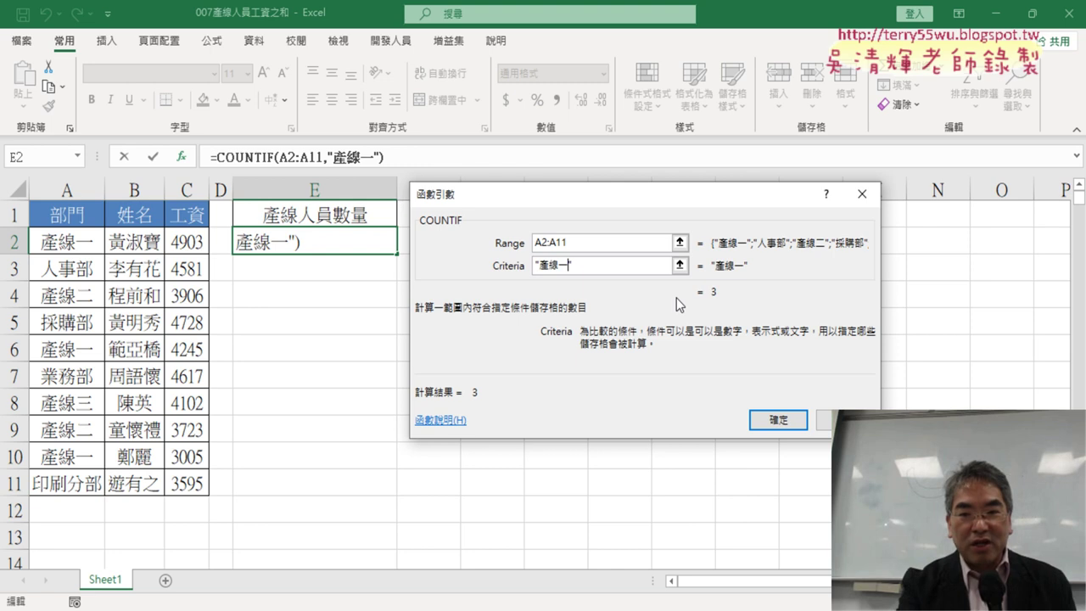
pyautogui.press('Return')
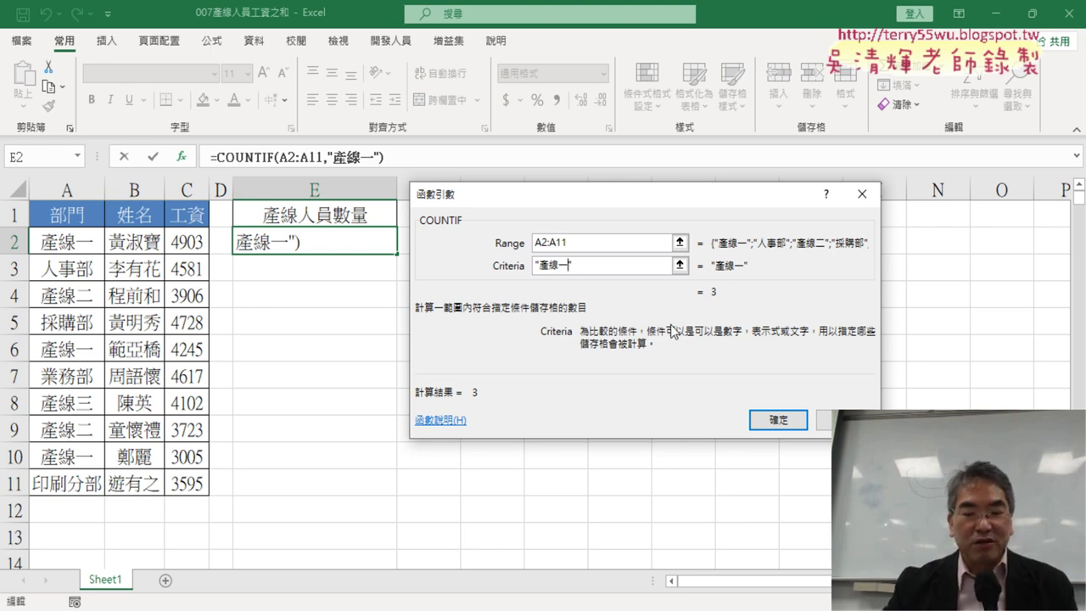
pyautogui.press('BackSpace')
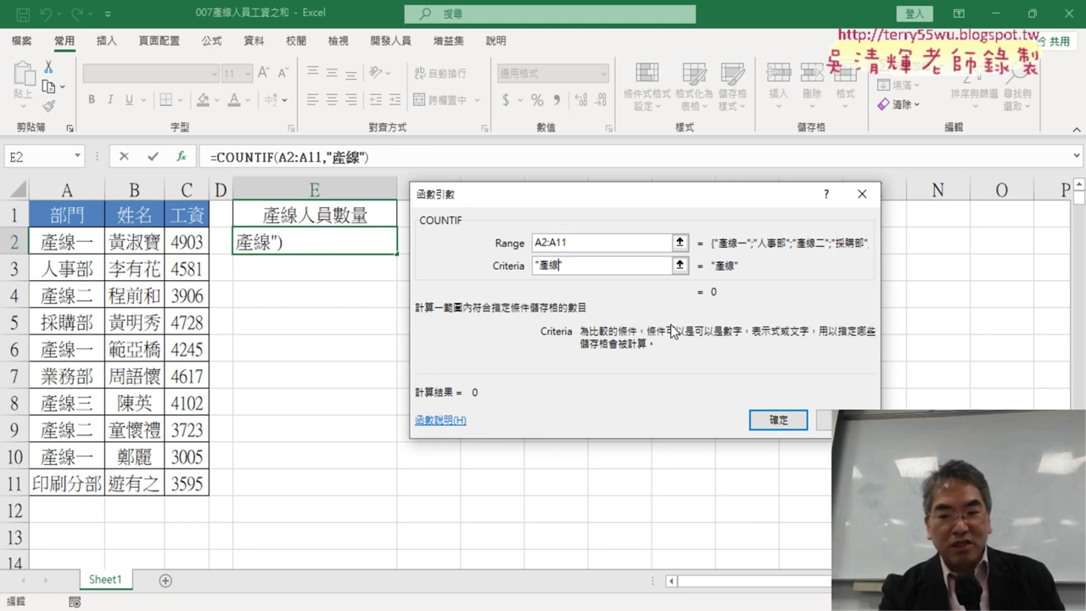
# Try the 產線* wildcard criterion, removing and re-adding the asterisk to compare counts.
pyautogui.write('*')
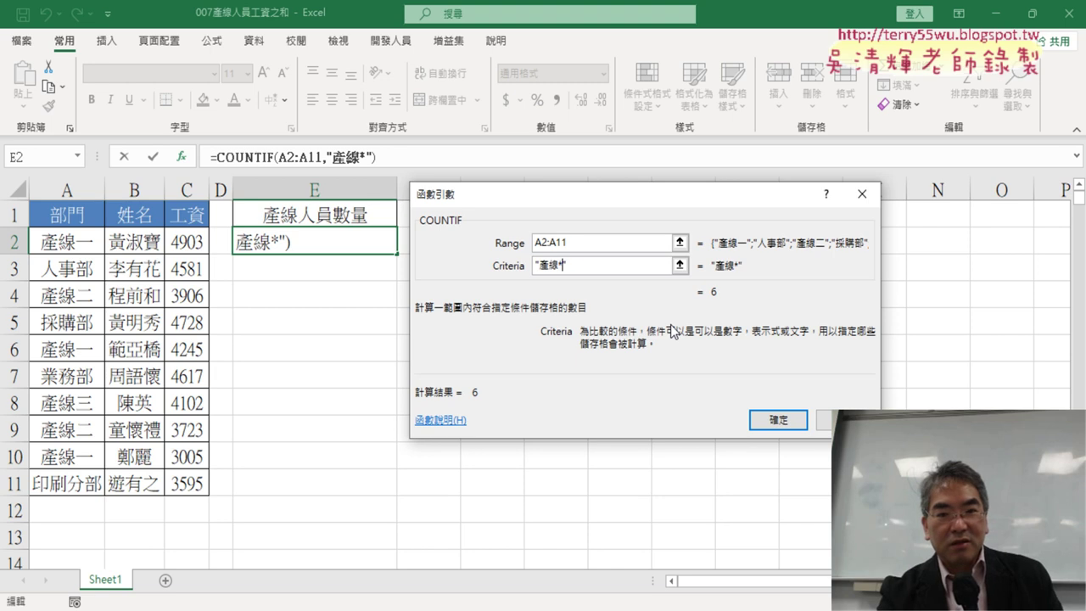
pyautogui.press('BackSpace')
pyautogui.write('*')
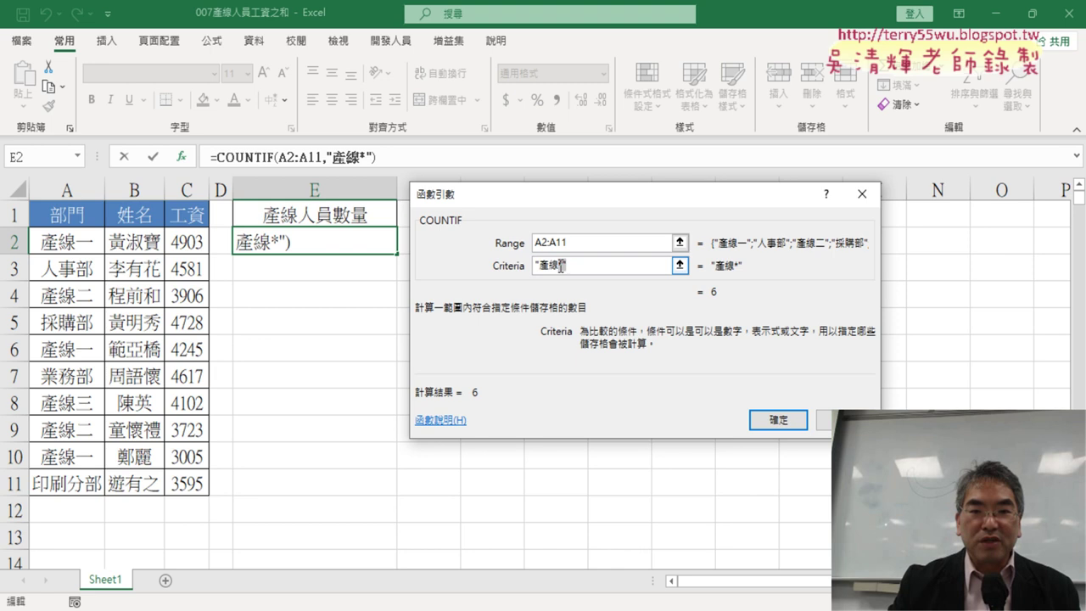
pyautogui.moveTo(558, 263); pyautogui.dragTo(567, 262)
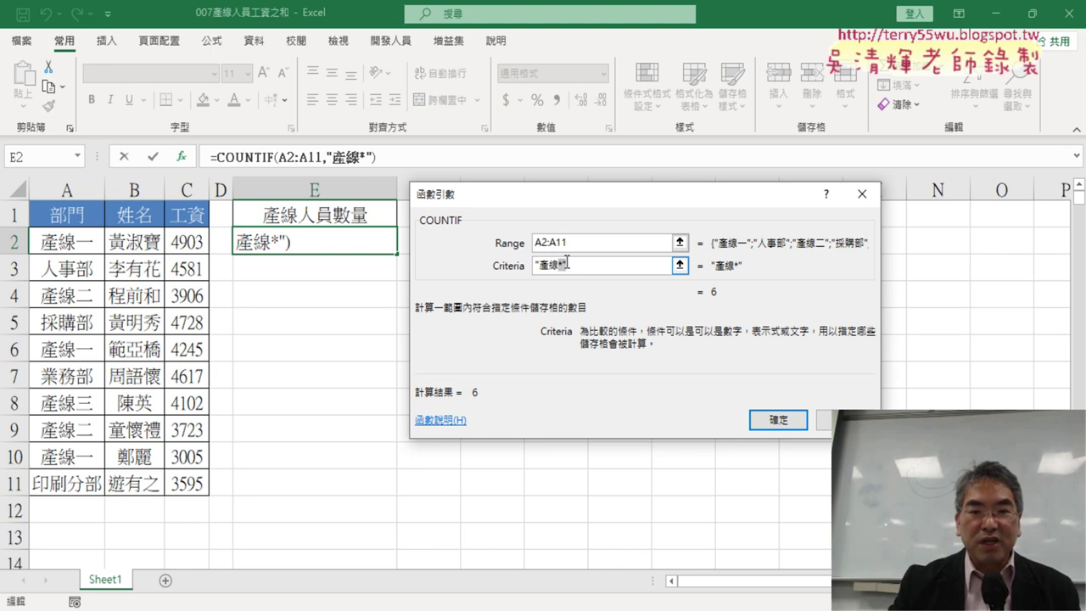
pyautogui.press('Delete')
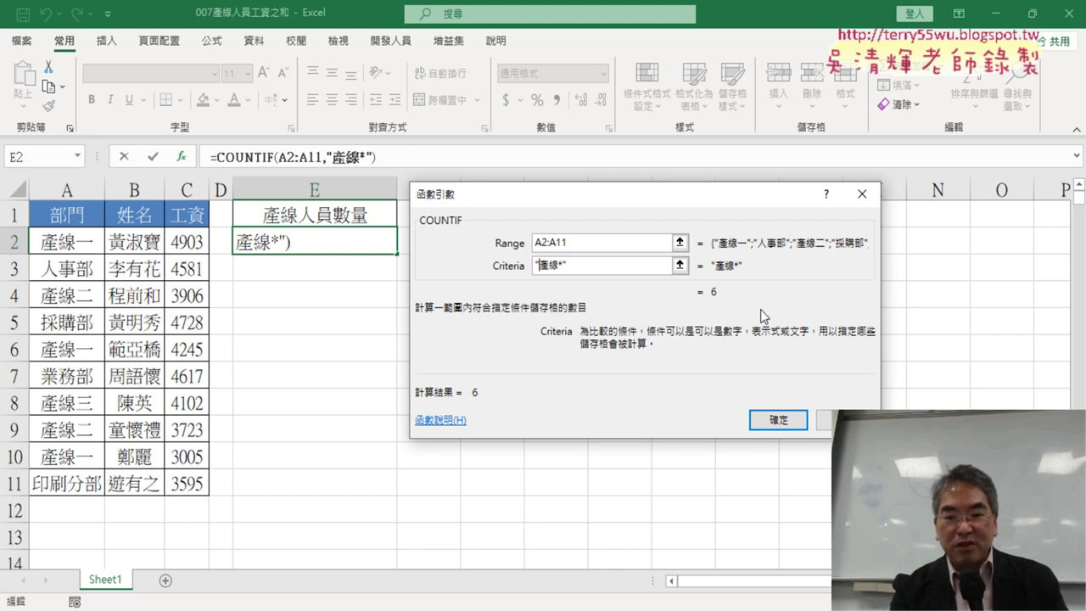
# Make the criterion *產線*, confirm the COUNTIF, and reopen its arguments.
pyautogui.write('*')
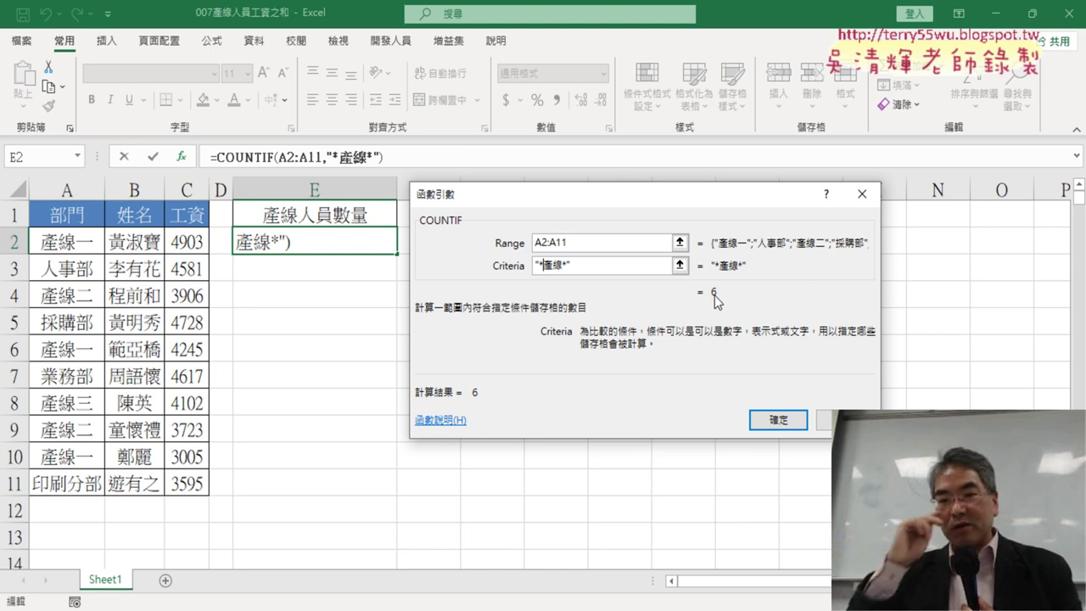
pyautogui.click(777, 419)
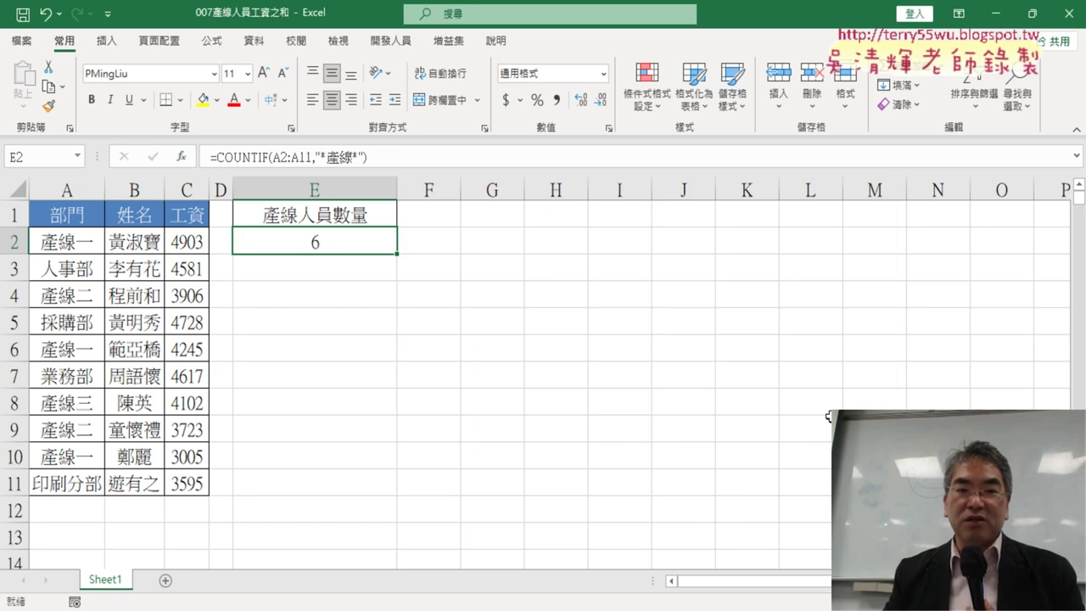
pyautogui.click(181, 157)
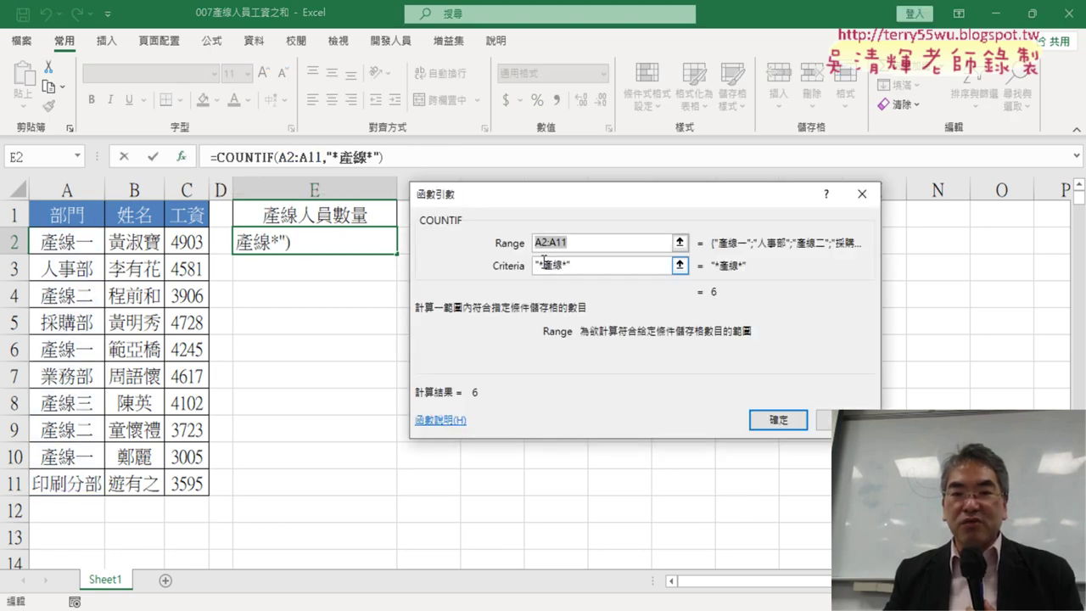
# Change the COUNTIF criterion to 產線? and confirm the formula.
pyautogui.click(544, 265)
pyautogui.press('BackSpace')
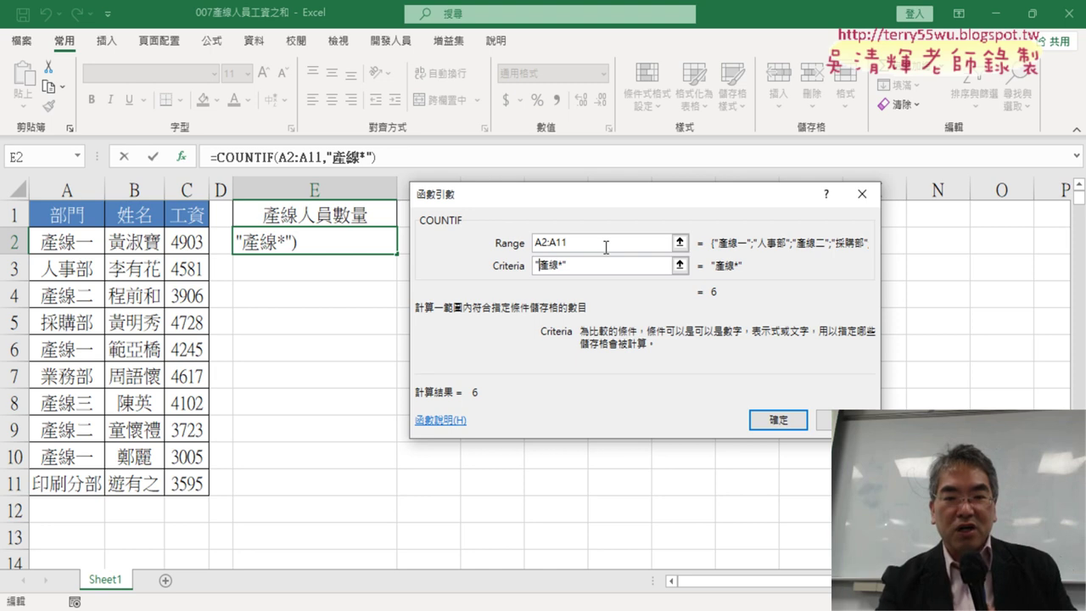
pyautogui.press('Right')
pyautogui.press('Right')
pyautogui.press('Delete')
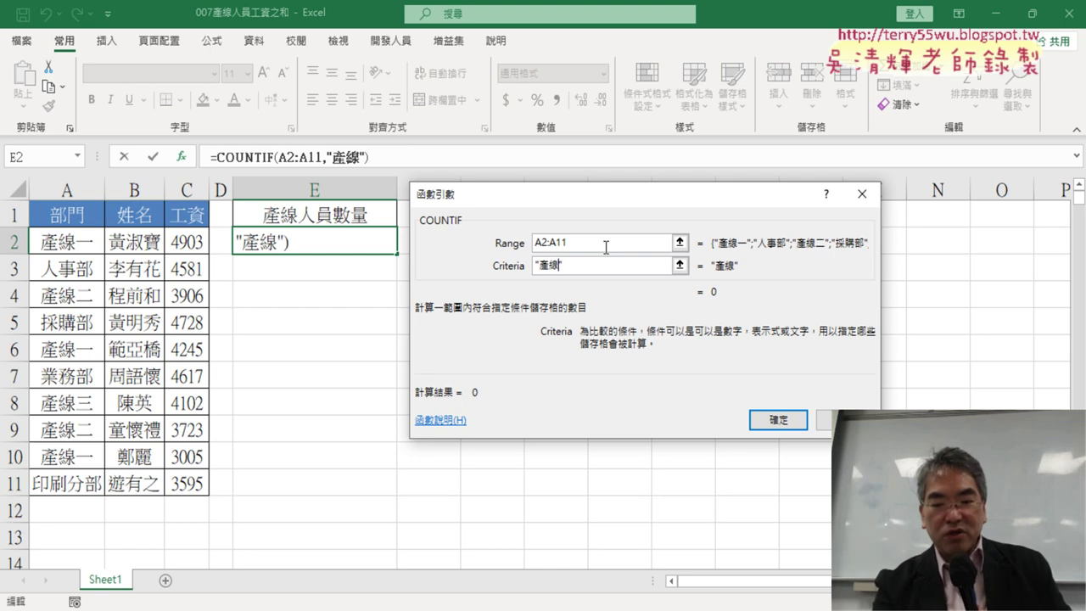
pyautogui.write('?')
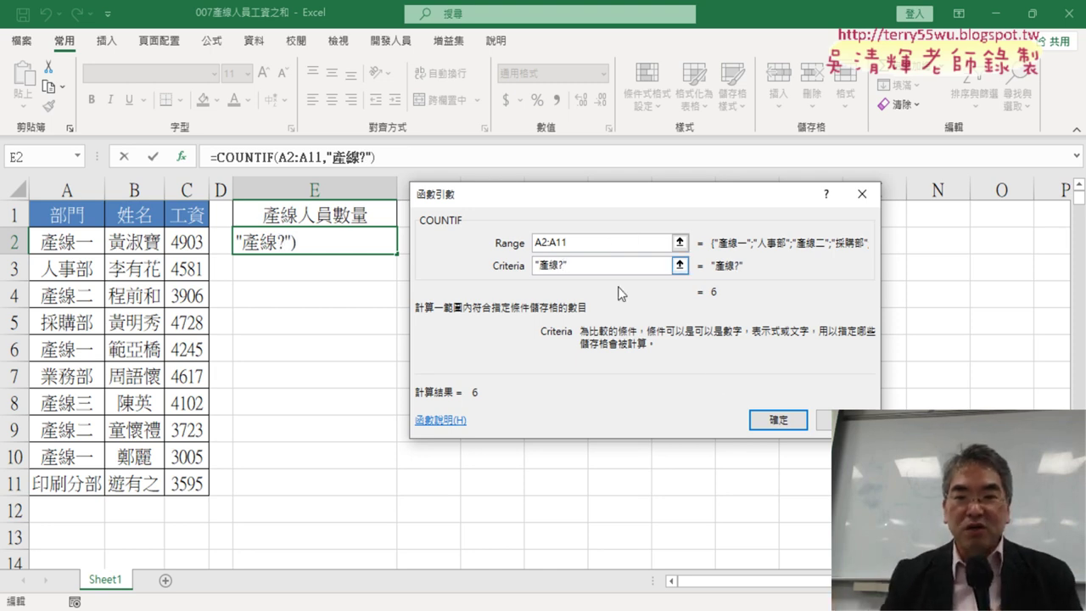
pyautogui.click(771, 416)
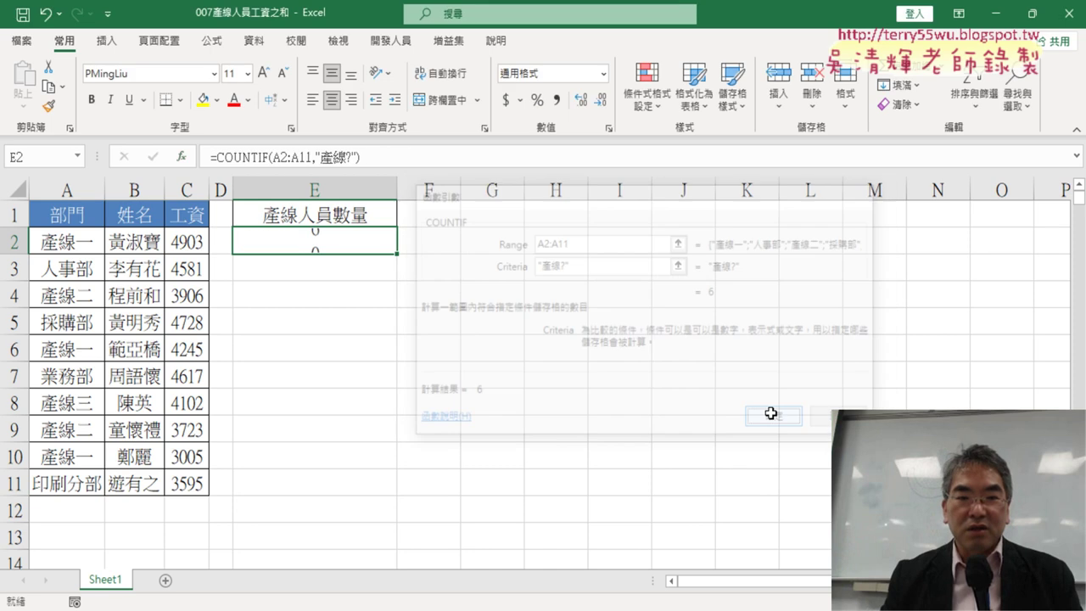
# Reopen the COUNTIF arguments, replace ? with * for criterion 產線*, and confirm.
pyautogui.click(243, 157)
pyautogui.click(182, 158)
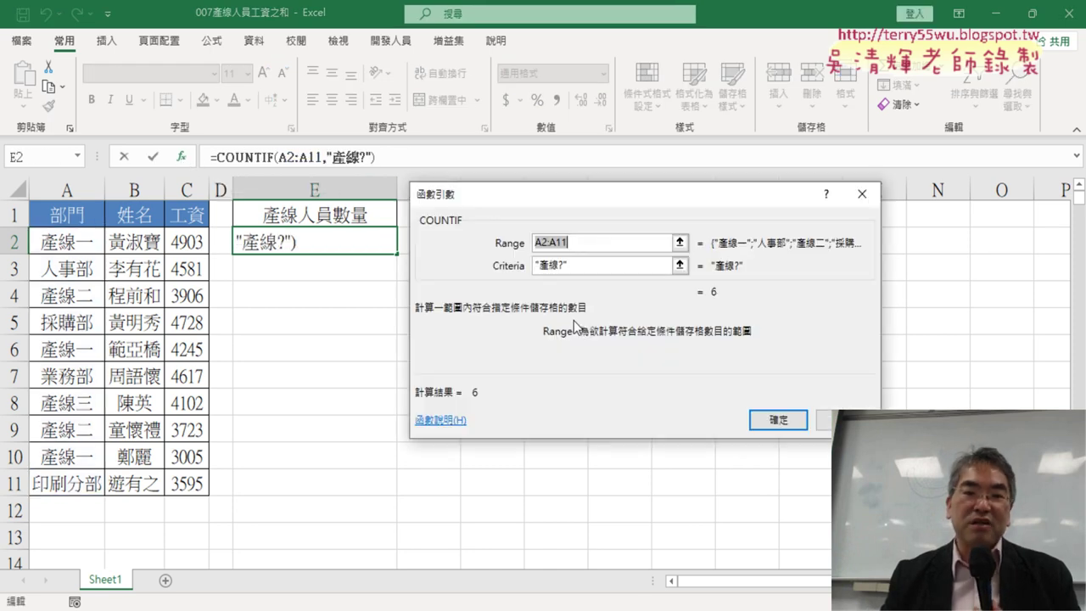
pyautogui.click(564, 265)
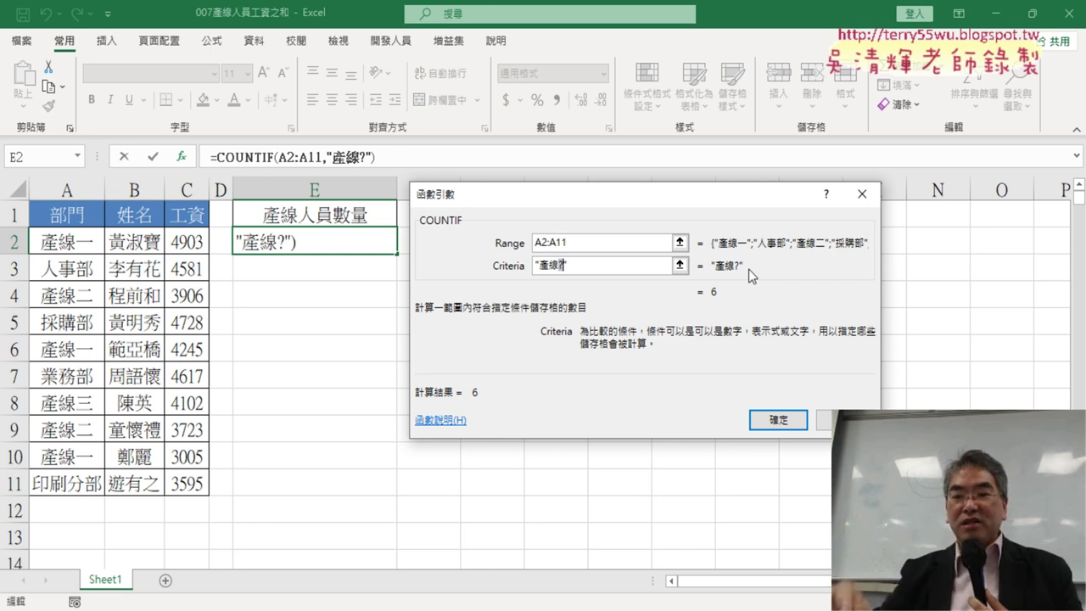
pyautogui.press('BackSpace')
pyautogui.write('*')
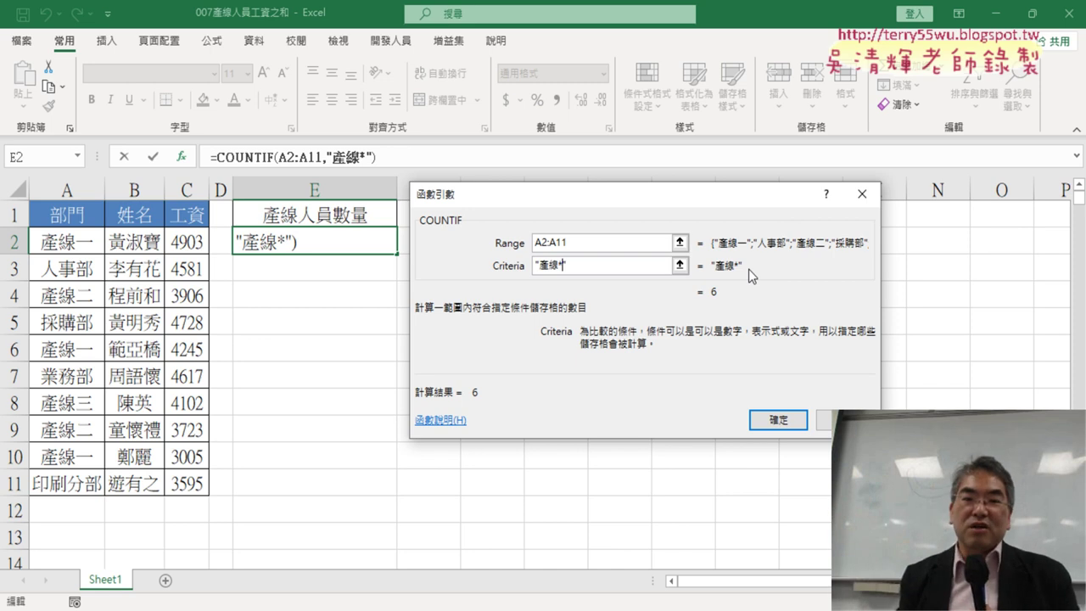
pyautogui.click(778, 419)
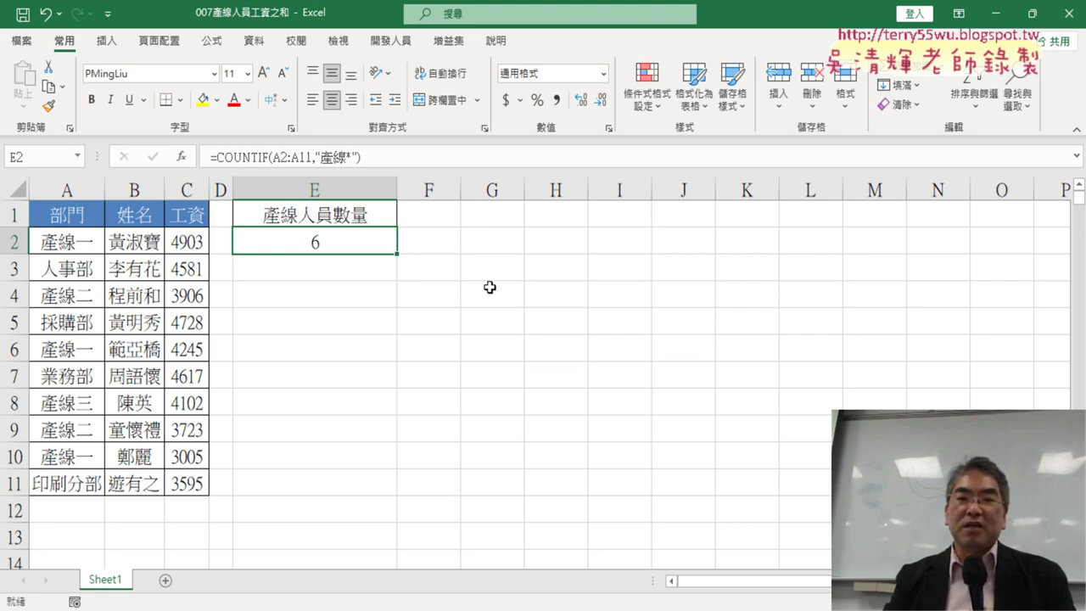
# Replace 數量 with 之和 in the E1 heading so it reads 產線人員之和.
pyautogui.moveTo(348, 214); pyautogui.dragTo(335, 244)
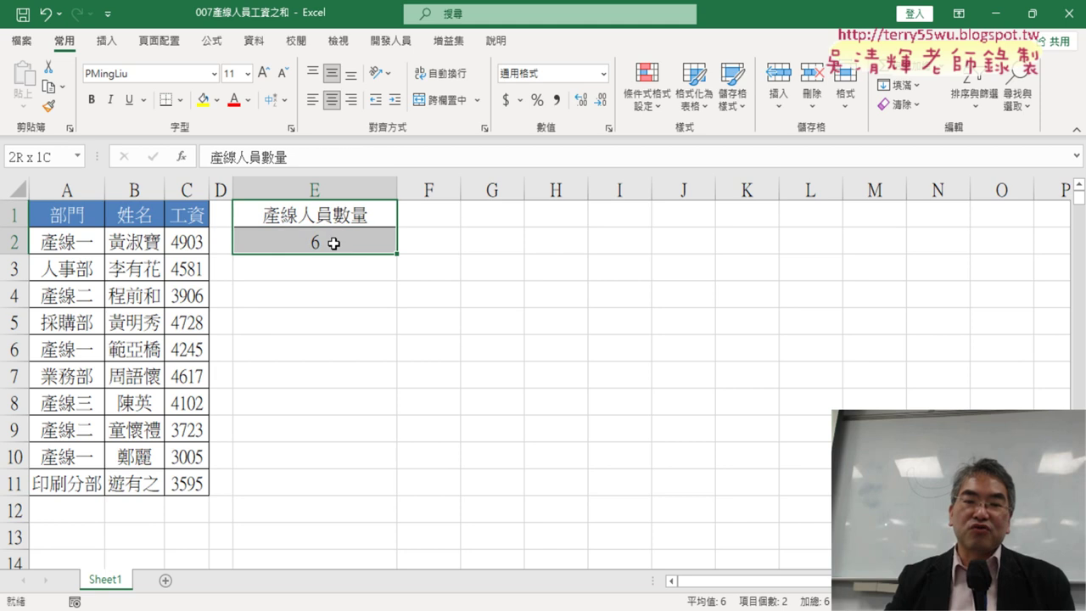
pyautogui.click(354, 214)
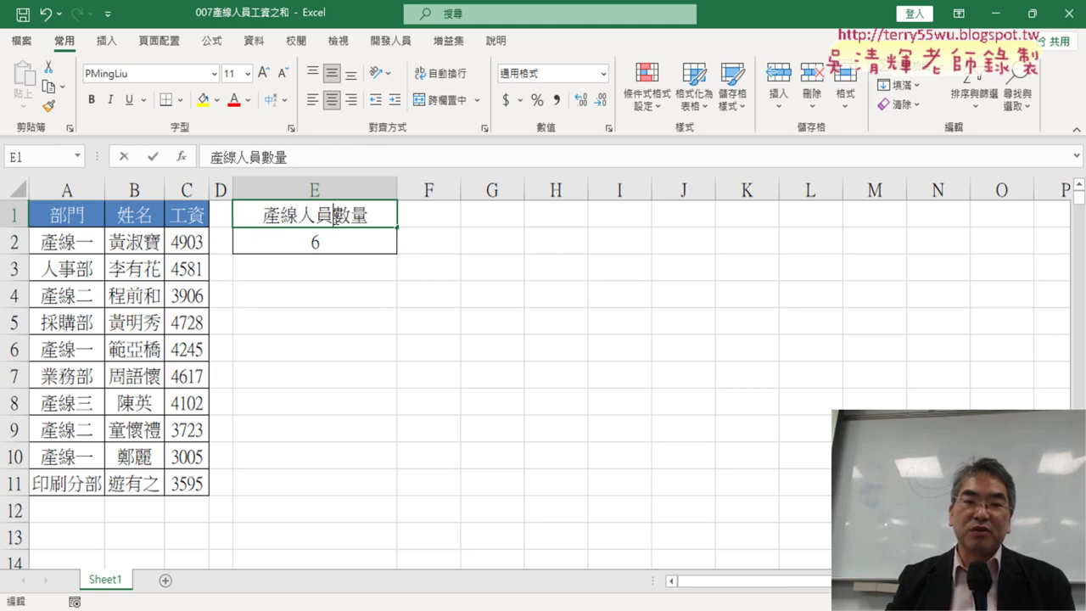
pyautogui.doubleClick(340, 217)
pyautogui.moveTo(334, 216); pyautogui.dragTo(384, 219)
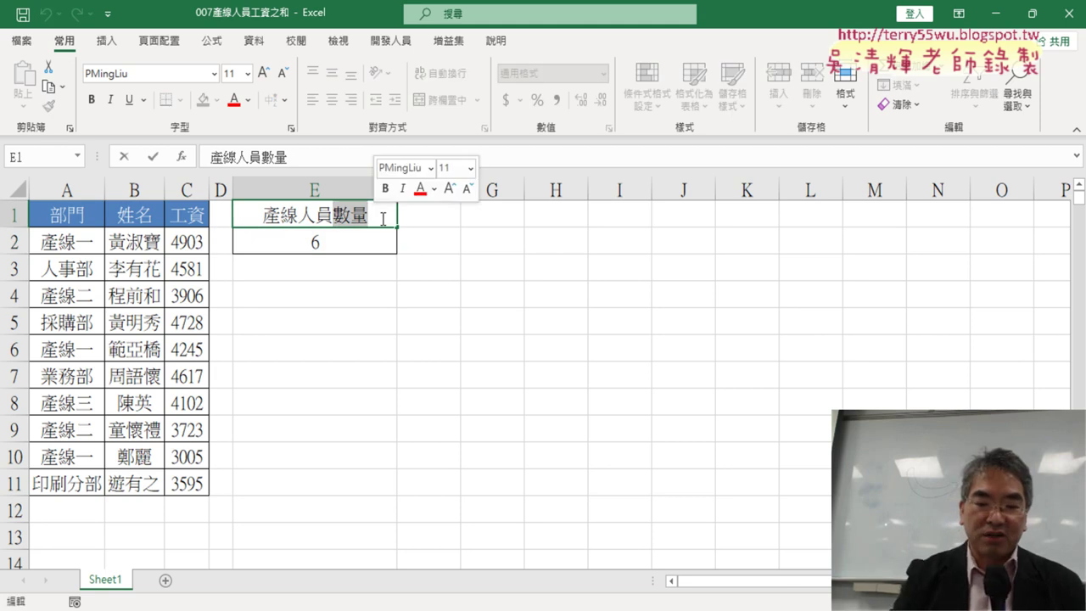
pyautogui.write('ㄓ')
pyautogui.press('space')
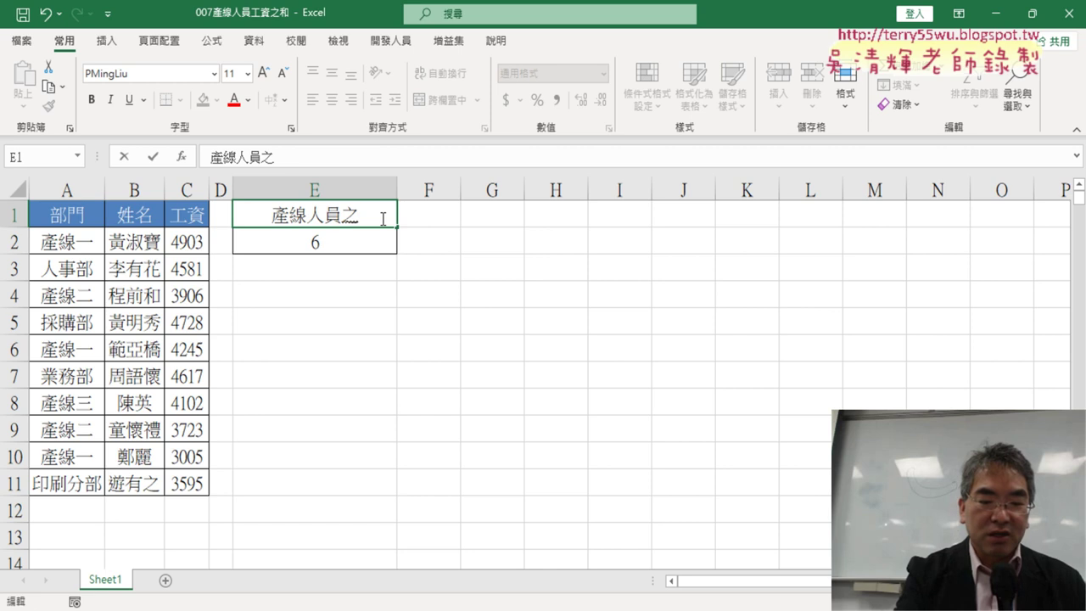
pyautogui.write('ㄏㄜ6')
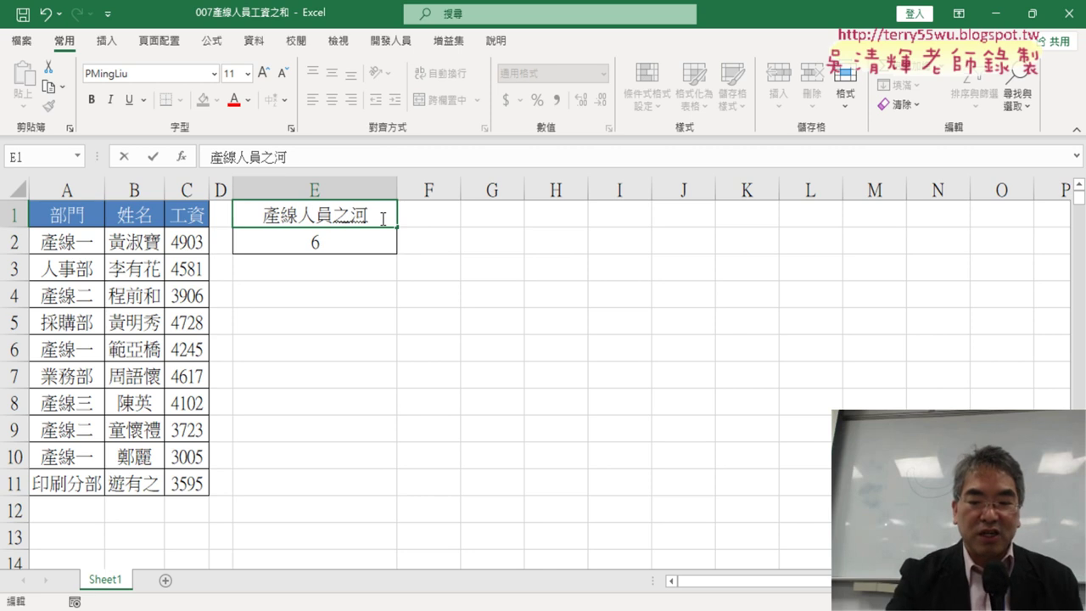
pyautogui.press('Down')
pyautogui.press('Return')
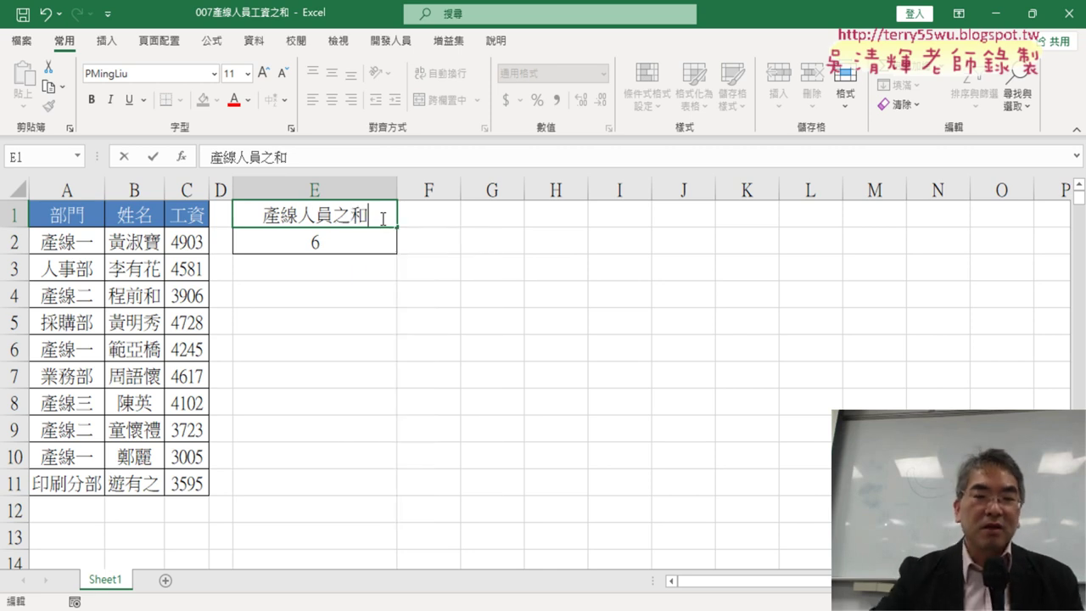
pyautogui.click(389, 297)
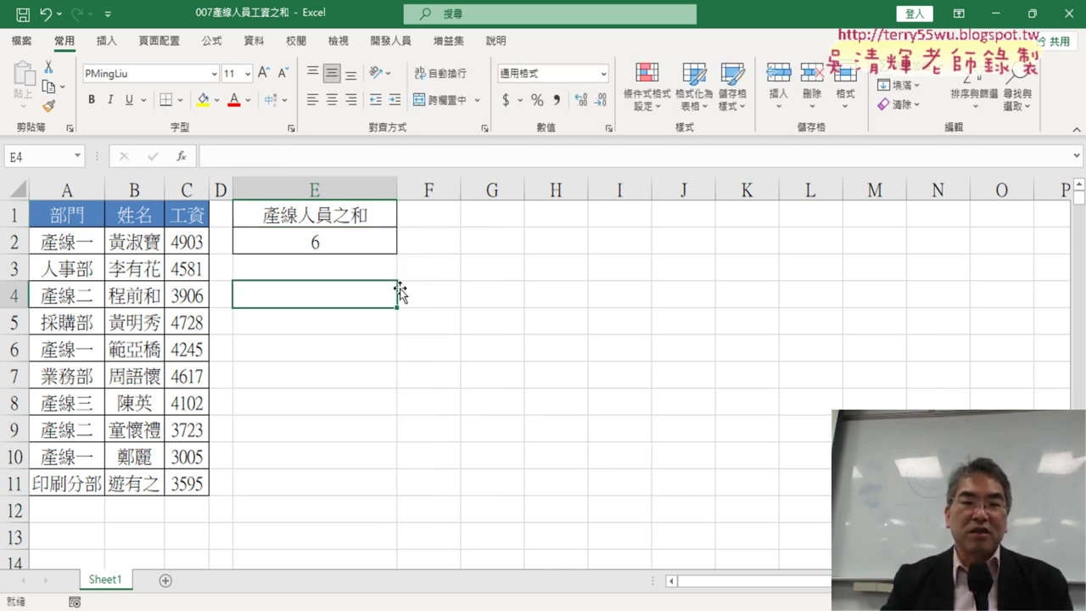
# Delete the COUNTIF formula from E2.
pyautogui.click(359, 244)
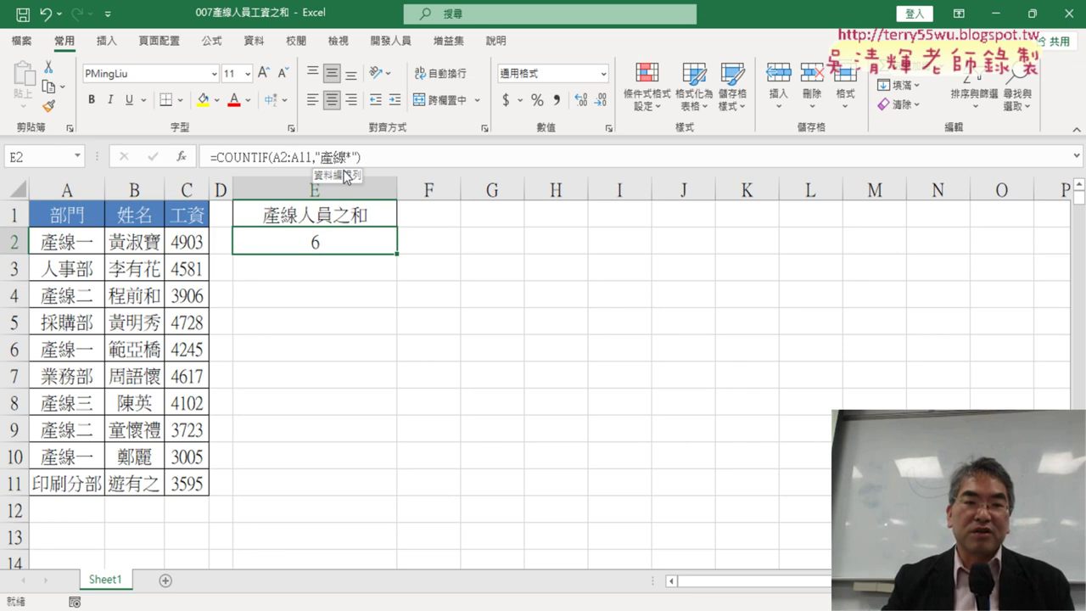
pyautogui.moveTo(375, 158); pyautogui.dragTo(216, 158)
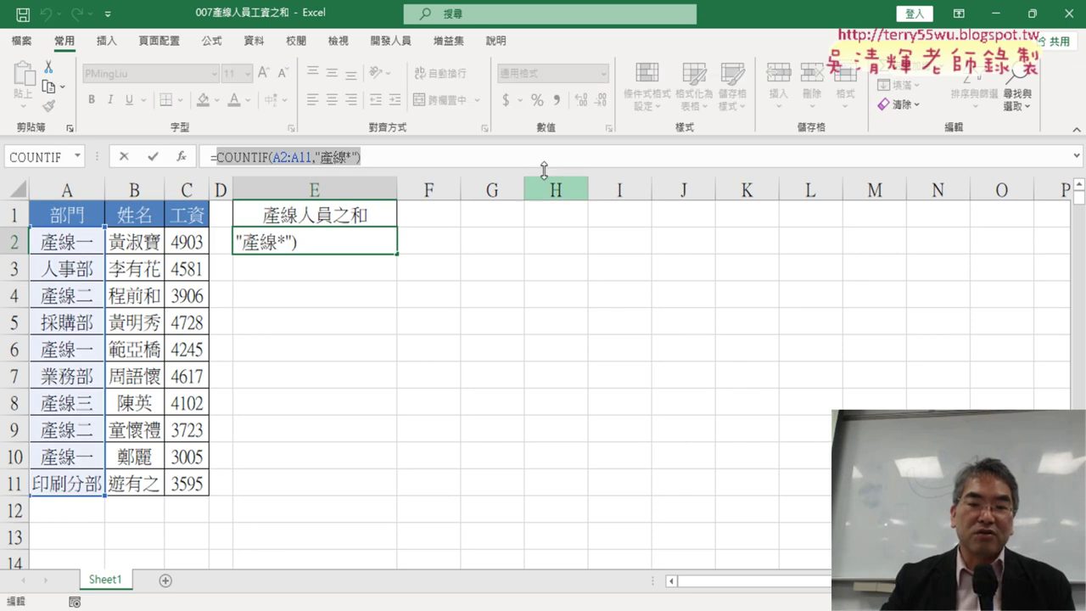
pyautogui.press('Escape')
pyautogui.press('Delete')
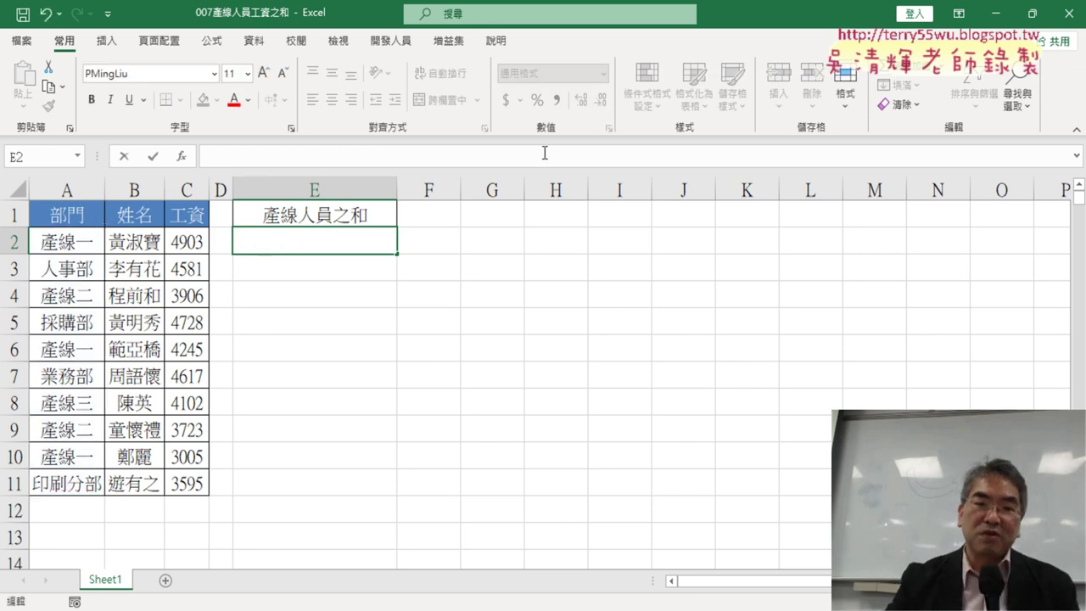
# Insert SUMIF into E2 from the Math & Trig function category.
pyautogui.click(184, 157)
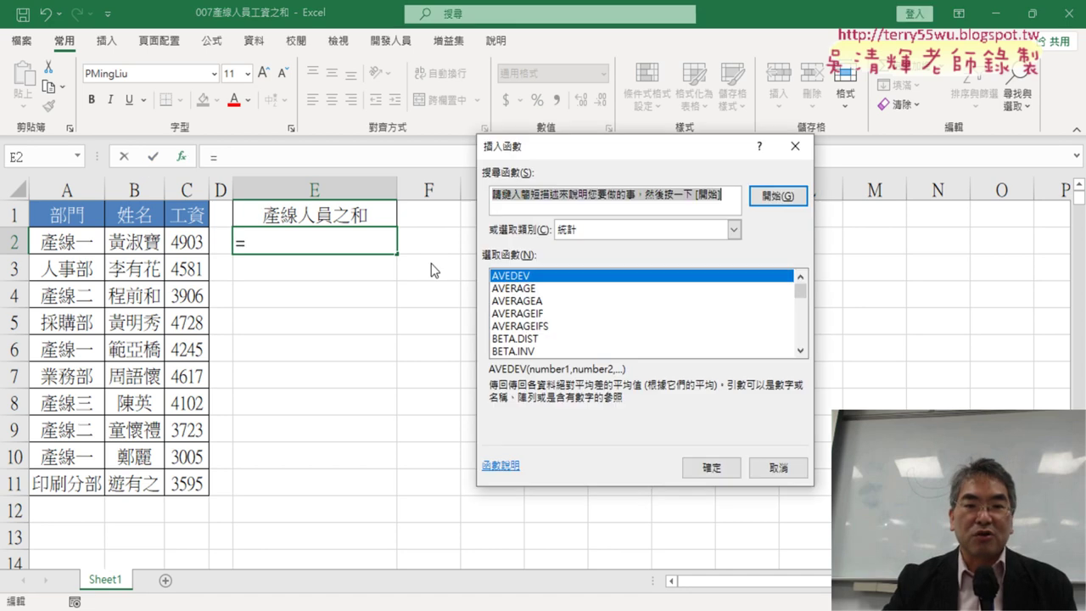
pyautogui.click(635, 230)
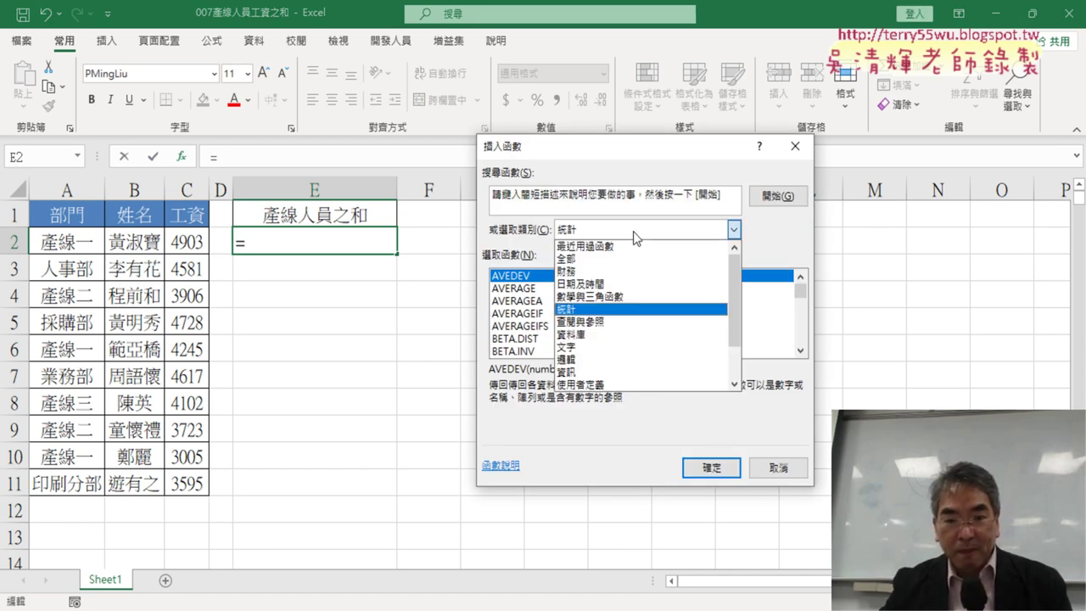
pyautogui.click(607, 297)
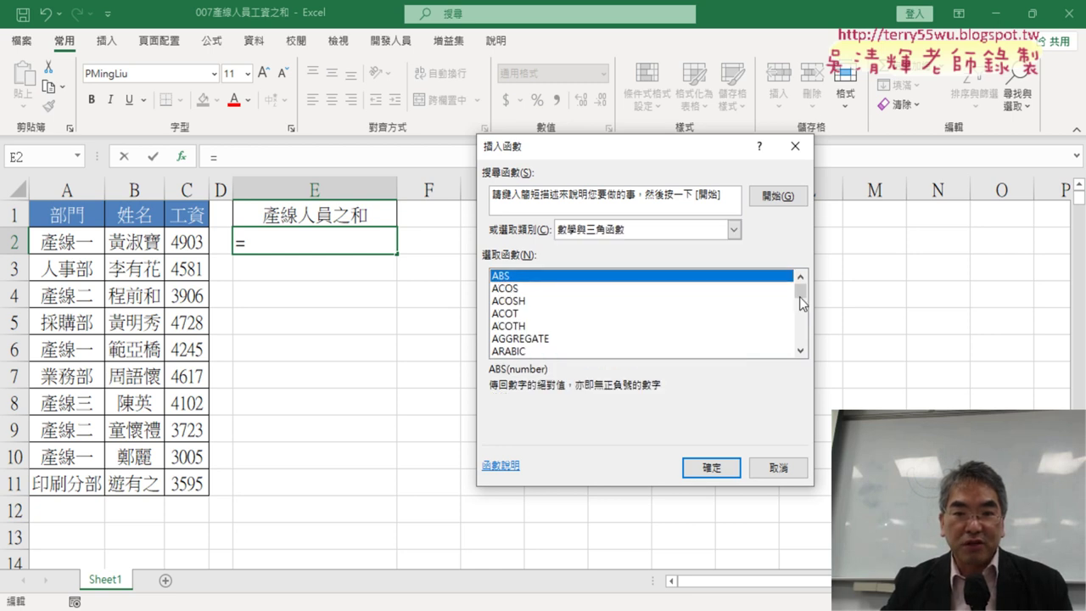
pyautogui.moveTo(801, 297); pyautogui.dragTo(801, 341)
pyautogui.click(545, 350)
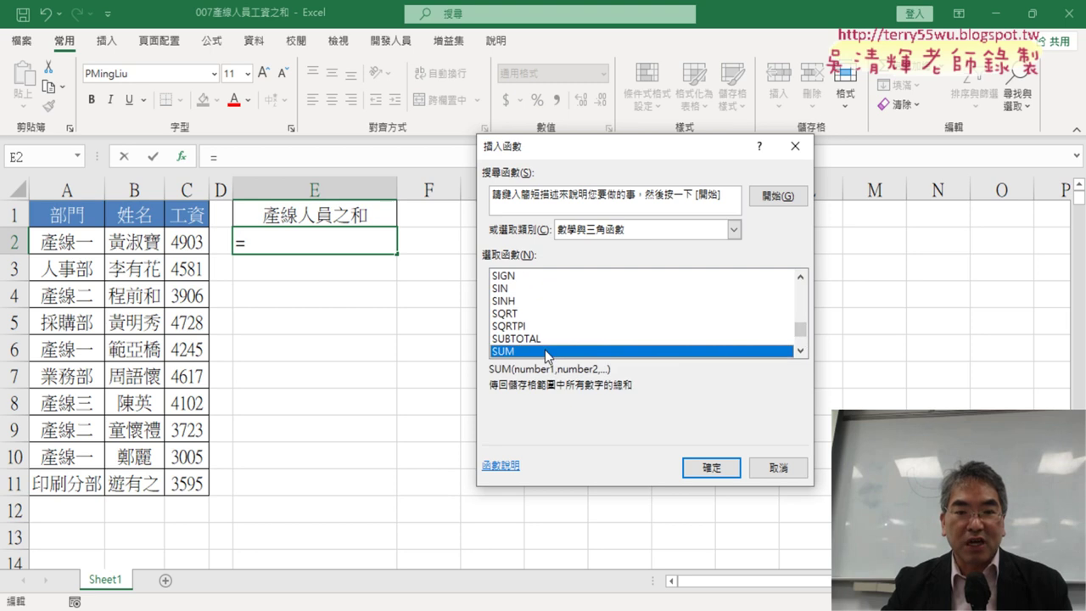
pyautogui.scroll(-2, 548, 335)
pyautogui.click(522, 290)
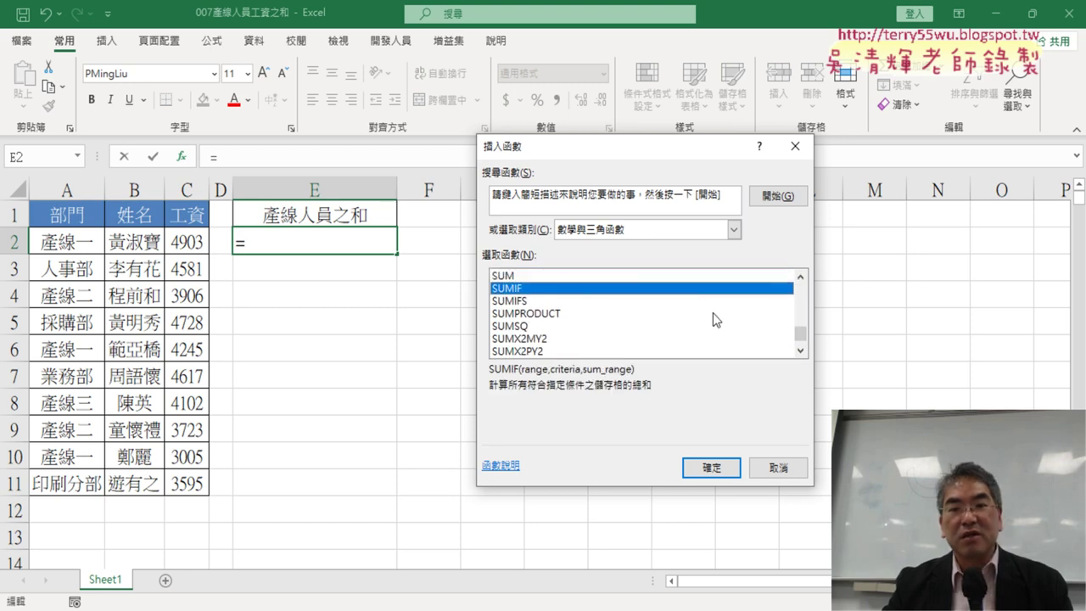
pyautogui.click(704, 468)
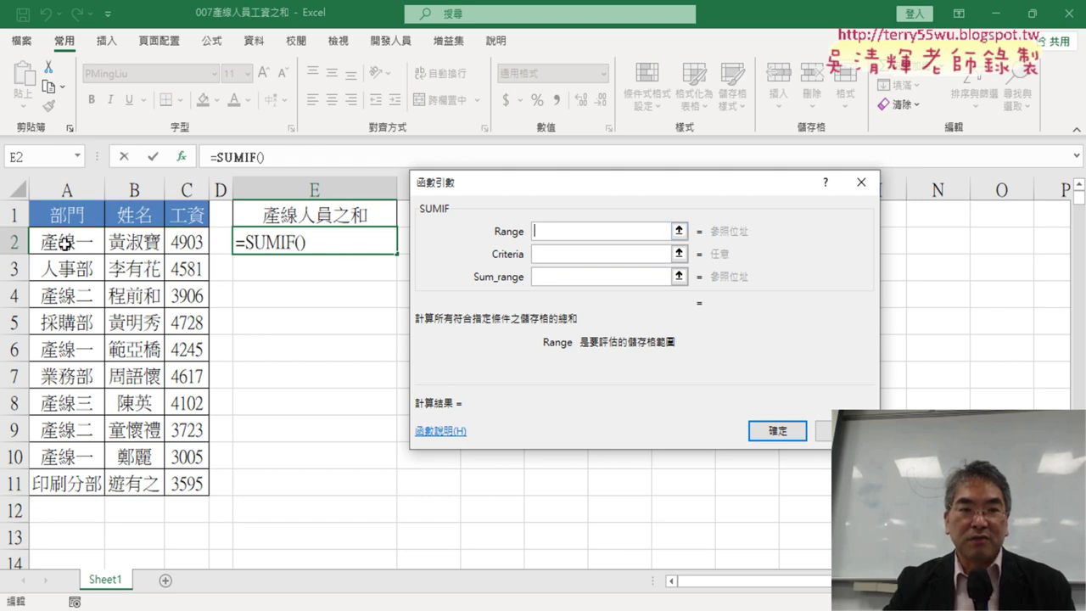
# Fill SUMIF with range A2:A11, criterion "產線*" and sum range C2:C11, then confirm.
pyautogui.moveTo(65, 244); pyautogui.dragTo(56, 484)
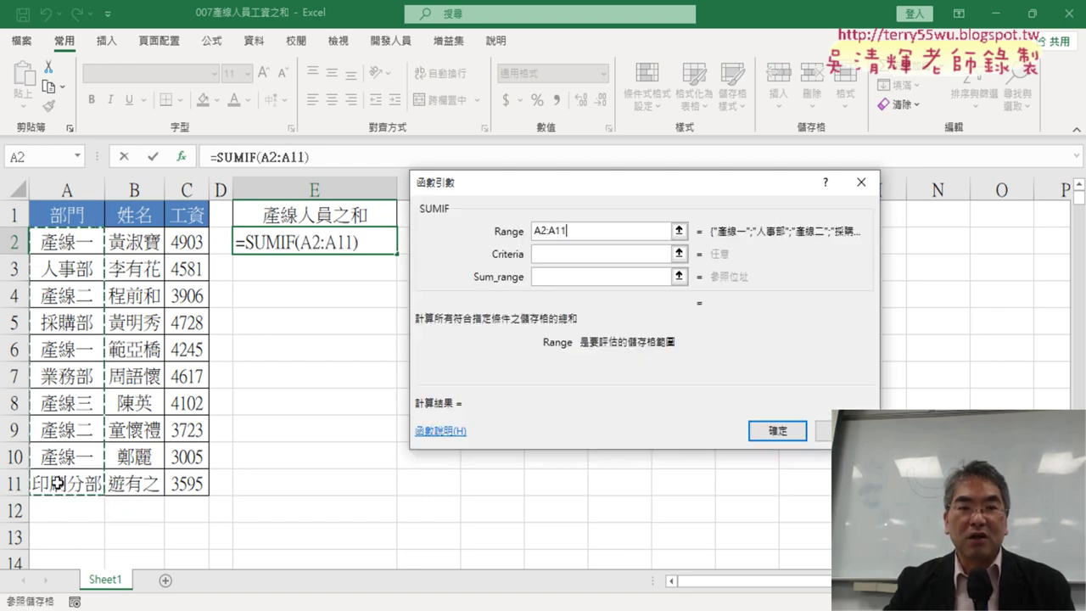
pyautogui.click(544, 257)
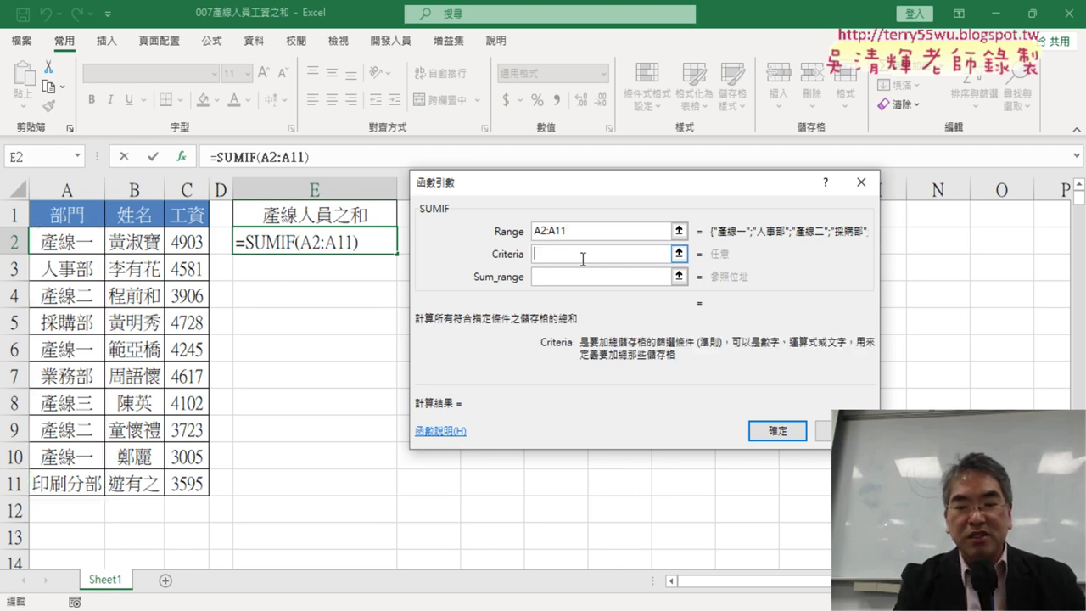
pyautogui.write('""')
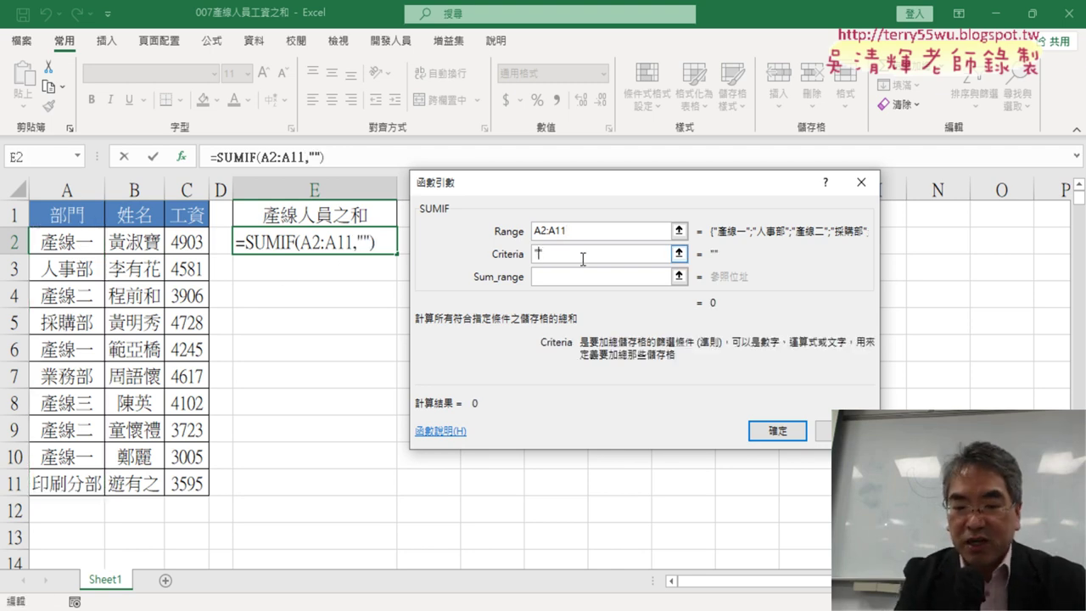
pyautogui.write('產')
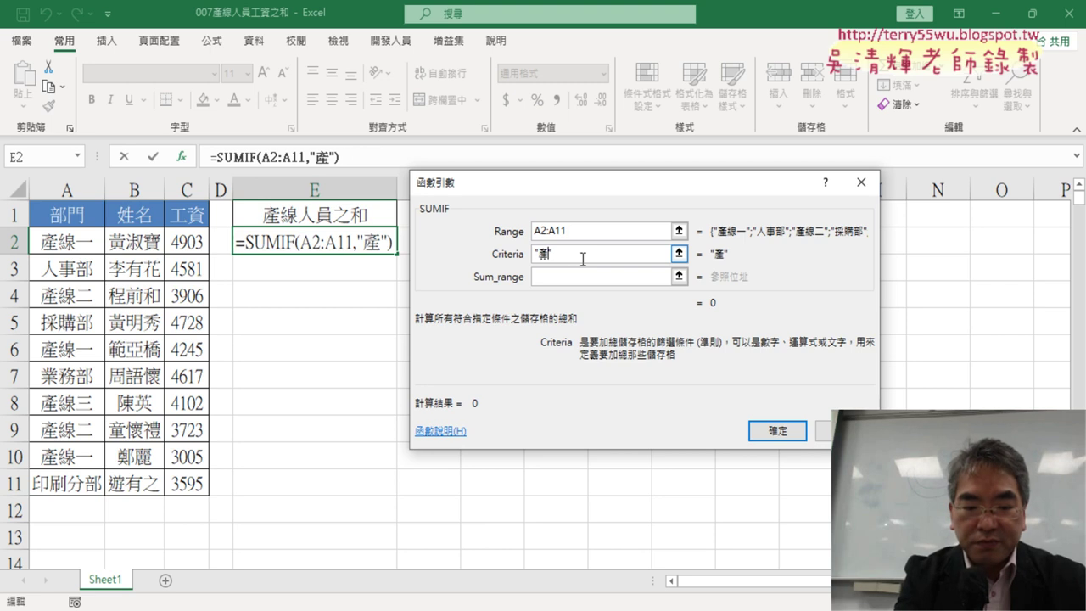
pyautogui.write('ㄒㄧ')
pyautogui.write('線')
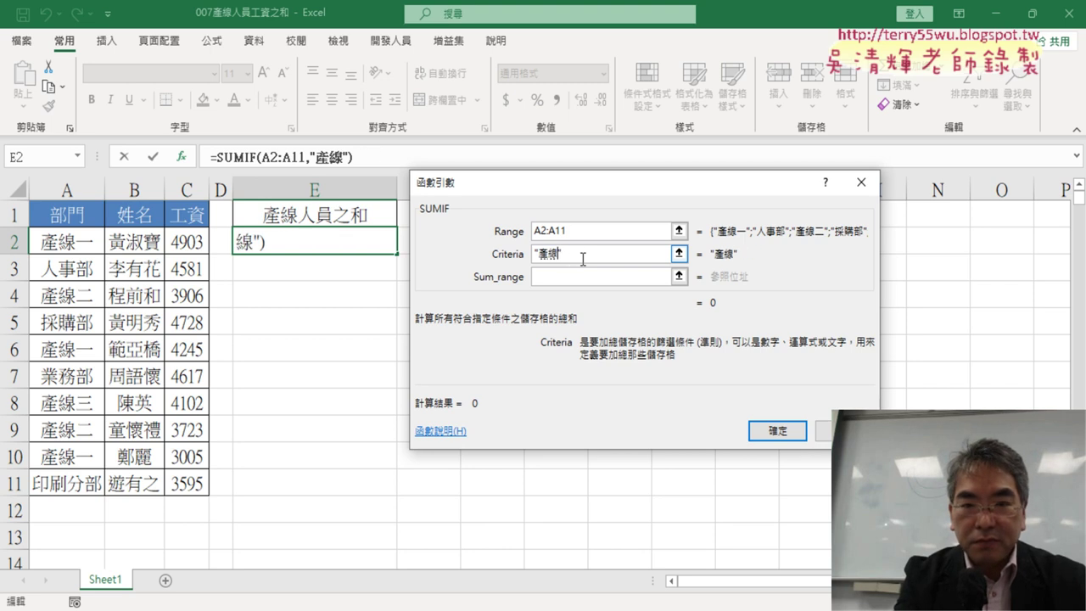
pyautogui.write('*')
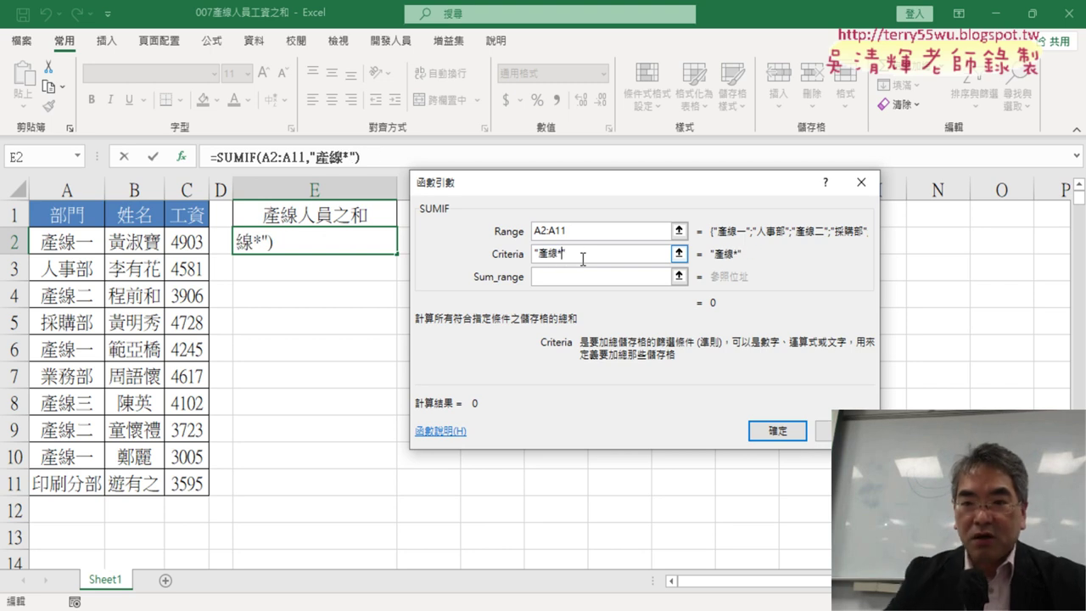
pyautogui.click(538, 278)
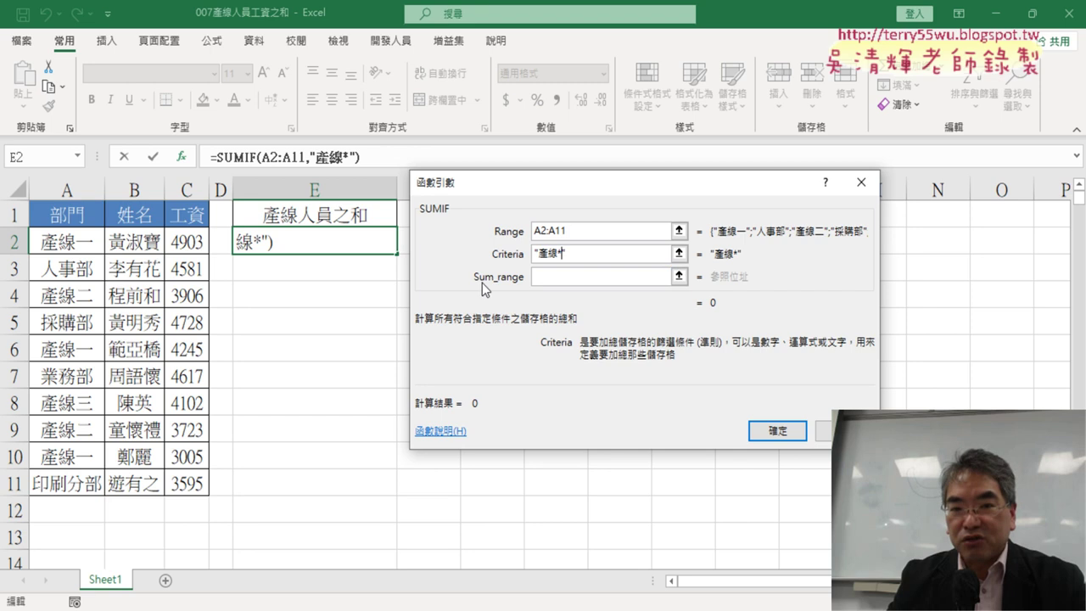
pyautogui.click(538, 280)
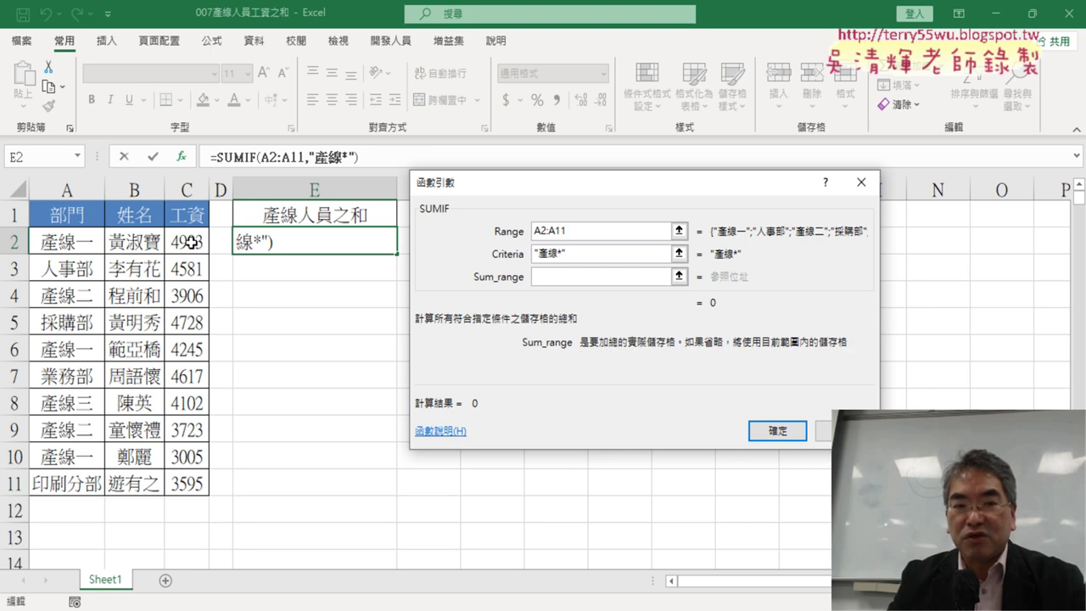
pyautogui.moveTo(192, 243); pyautogui.dragTo(195, 482)
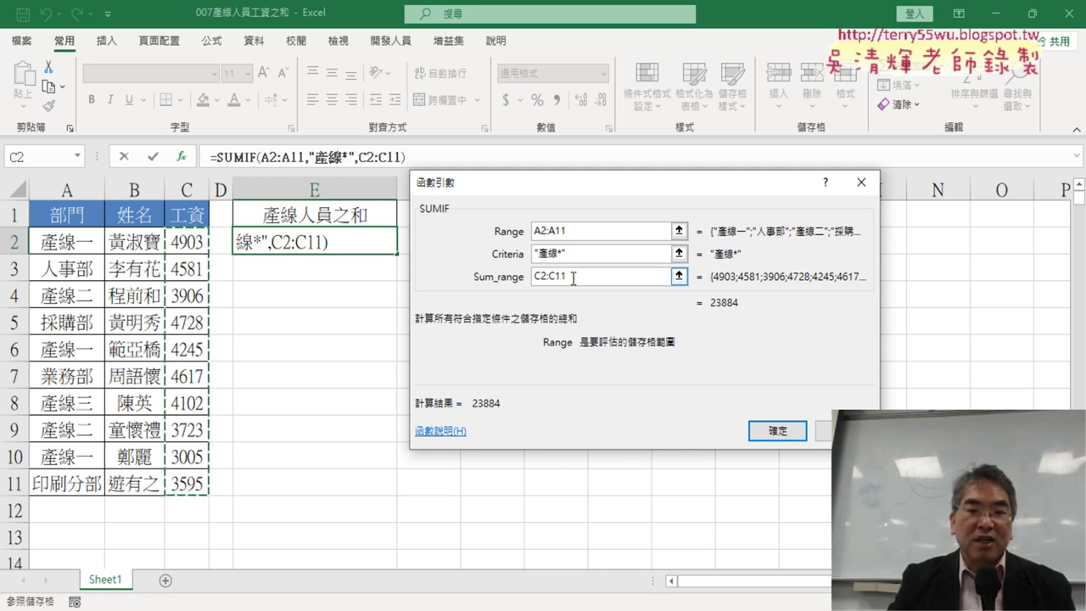
pyautogui.click(778, 430)
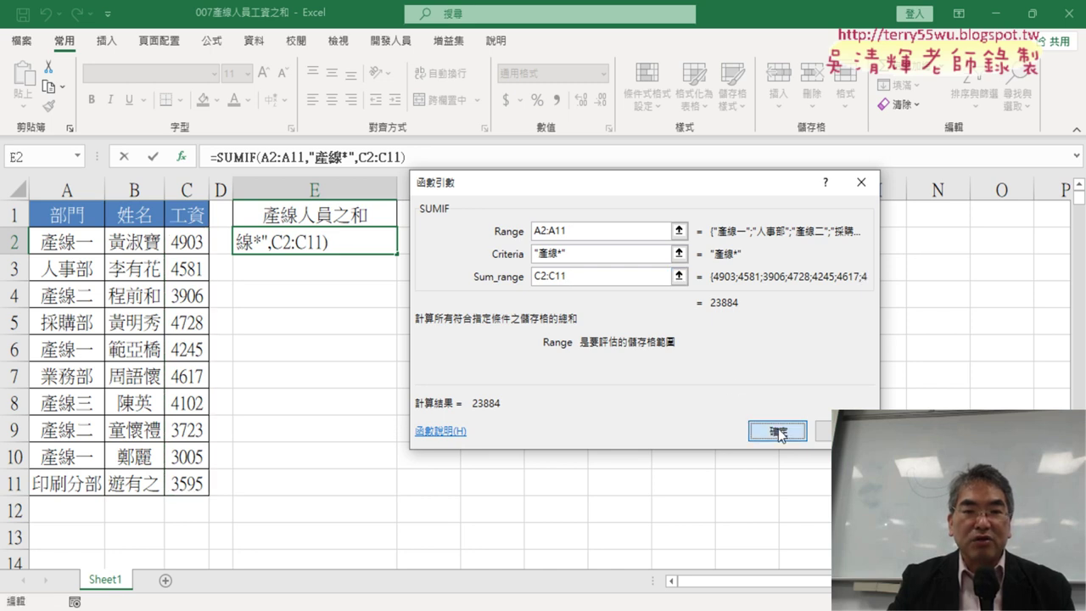
pyautogui.click(53, 242)
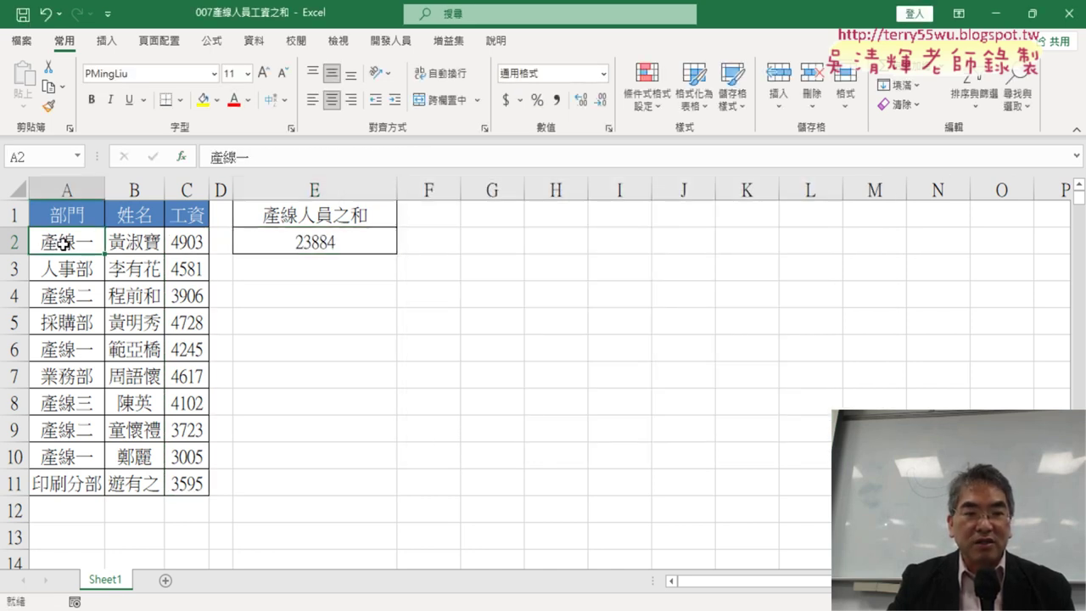
pyautogui.click(195, 244)
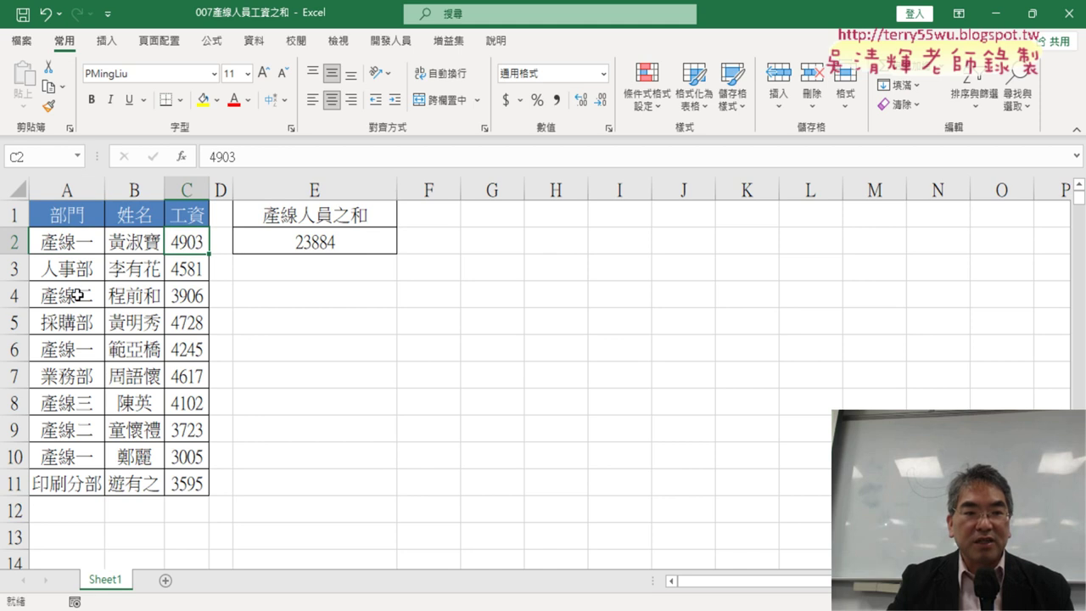
pyautogui.click(187, 298)
pyautogui.click(200, 350)
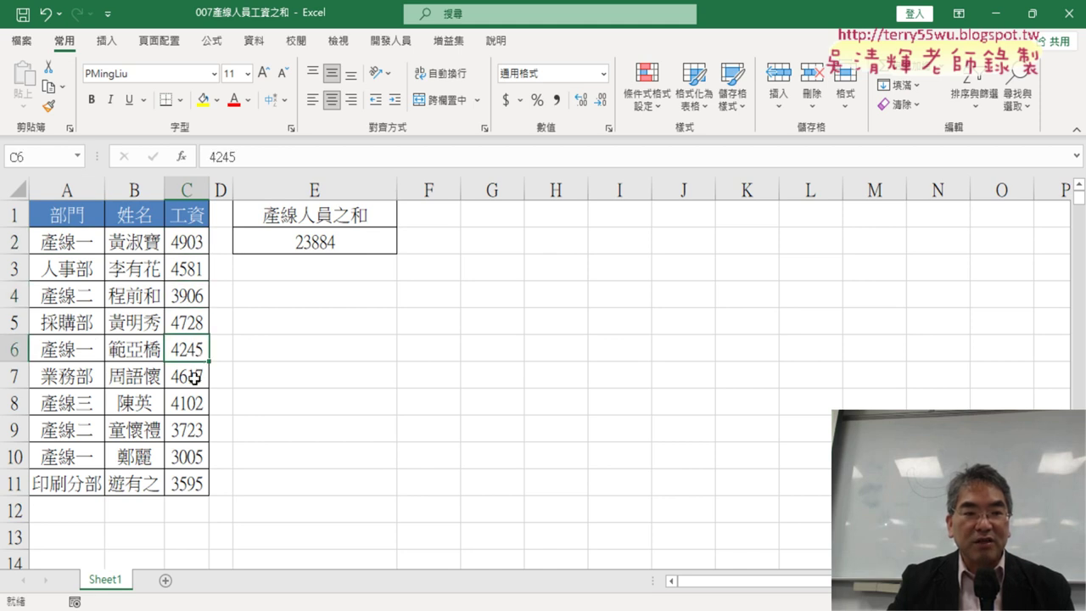
pyautogui.click(191, 402)
pyautogui.click(193, 435)
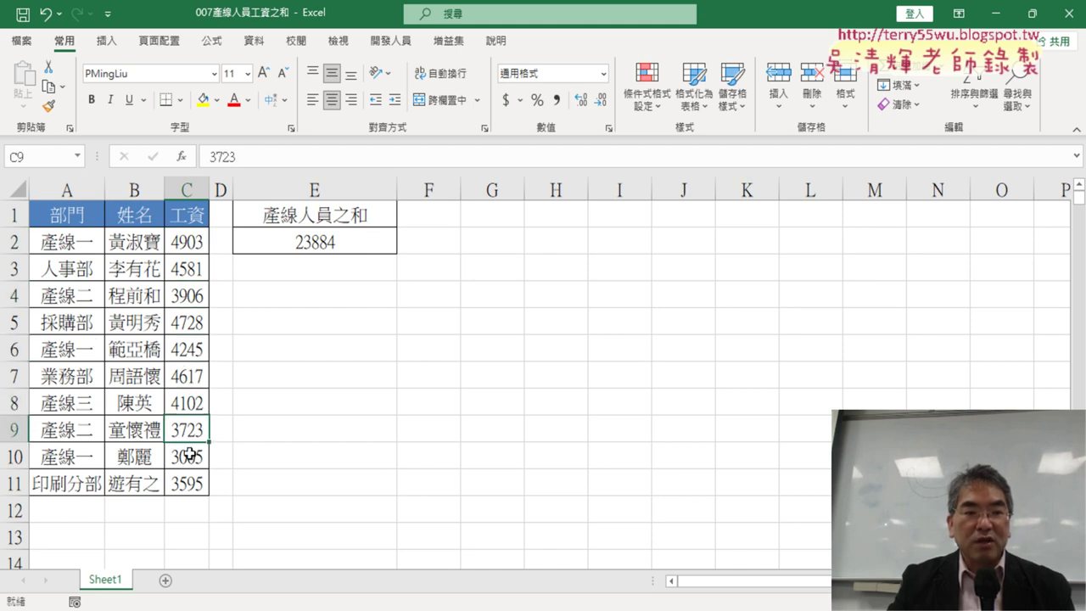
pyautogui.click(190, 455)
pyautogui.click(376, 251)
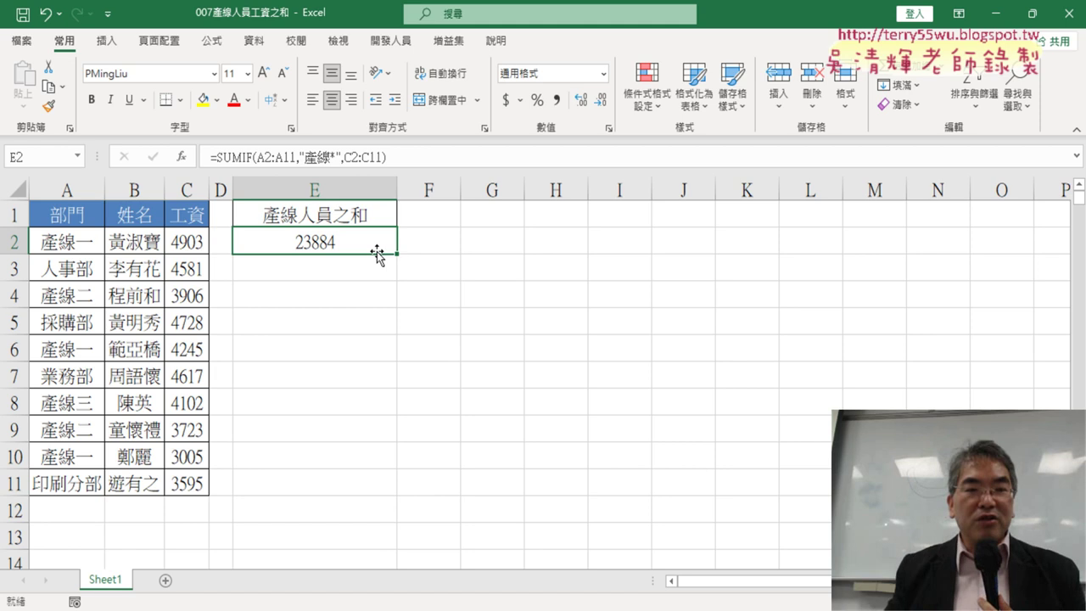
pyautogui.click(213, 157)
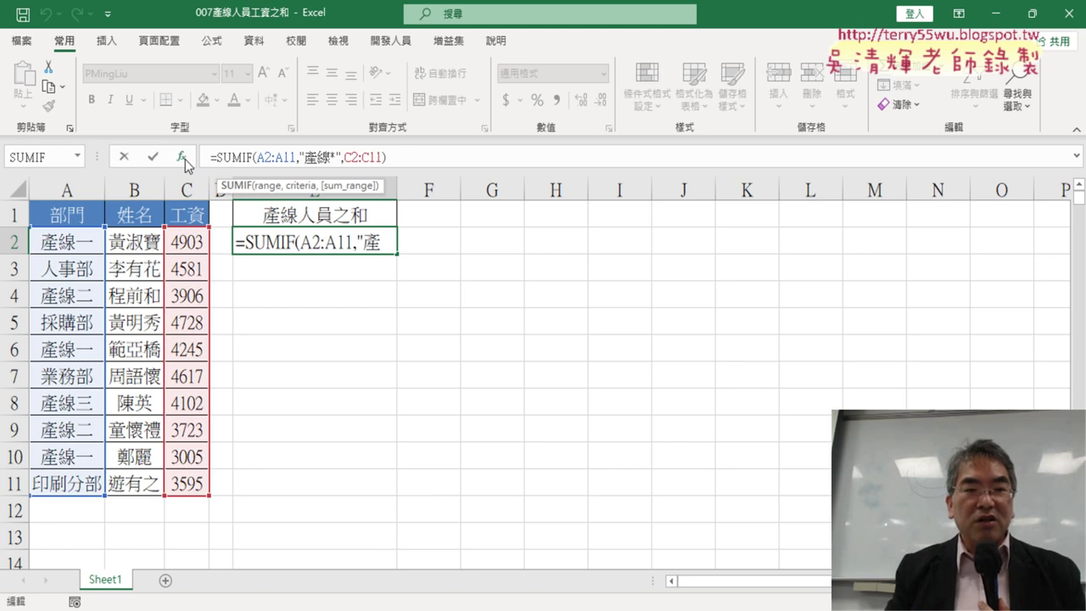
pyautogui.click(182, 158)
pyautogui.click(584, 253)
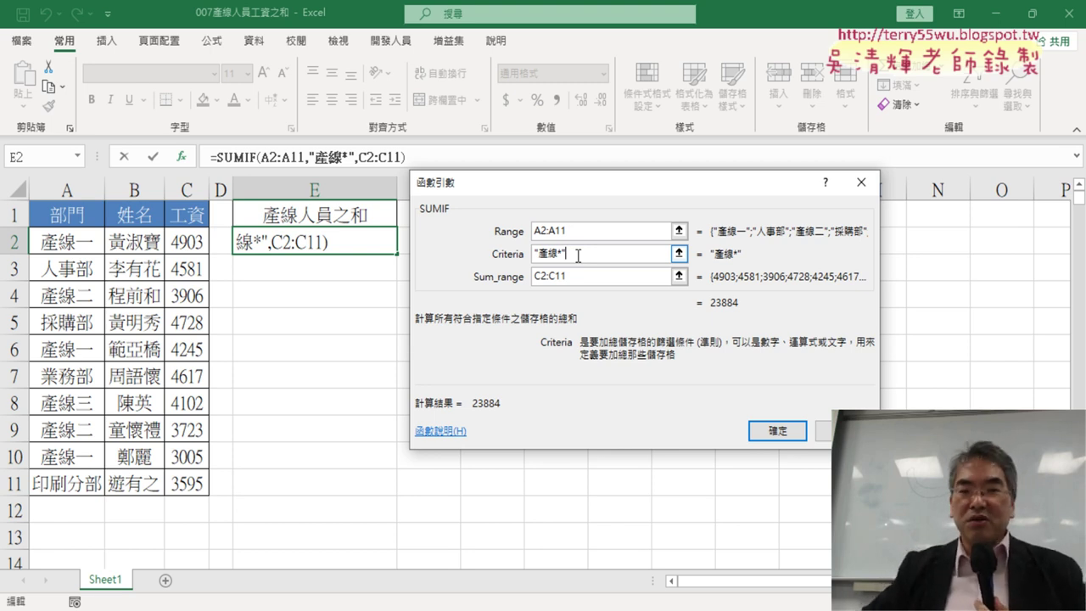
pyautogui.click(777, 430)
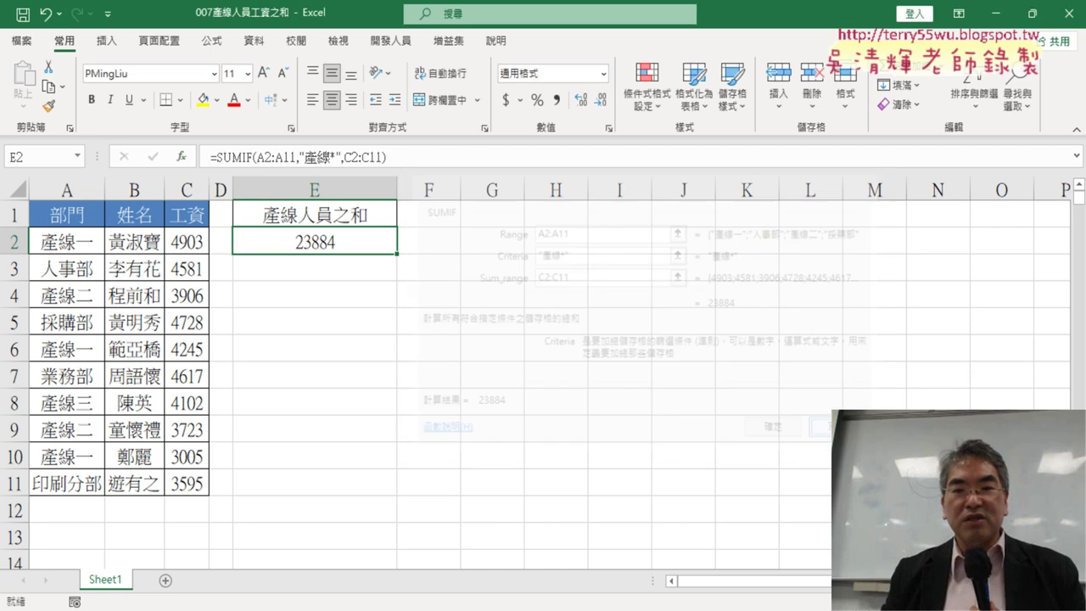
# Switch to the blacklist workbook and run the 清除 macro to empty column A.
pyautogui.click(998, 20)
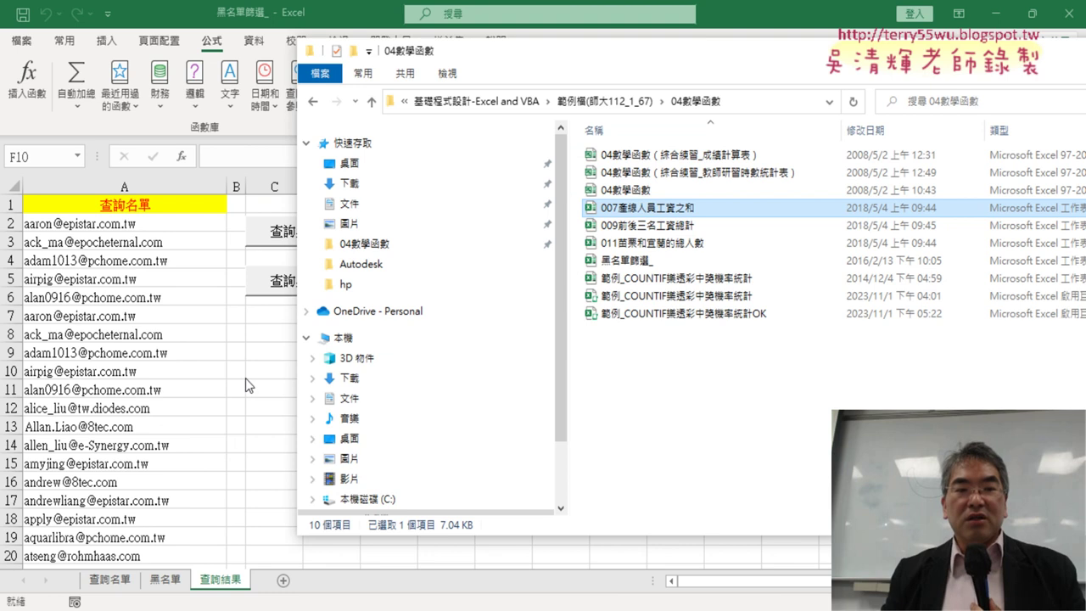
pyautogui.click(250, 350)
pyautogui.click(390, 41)
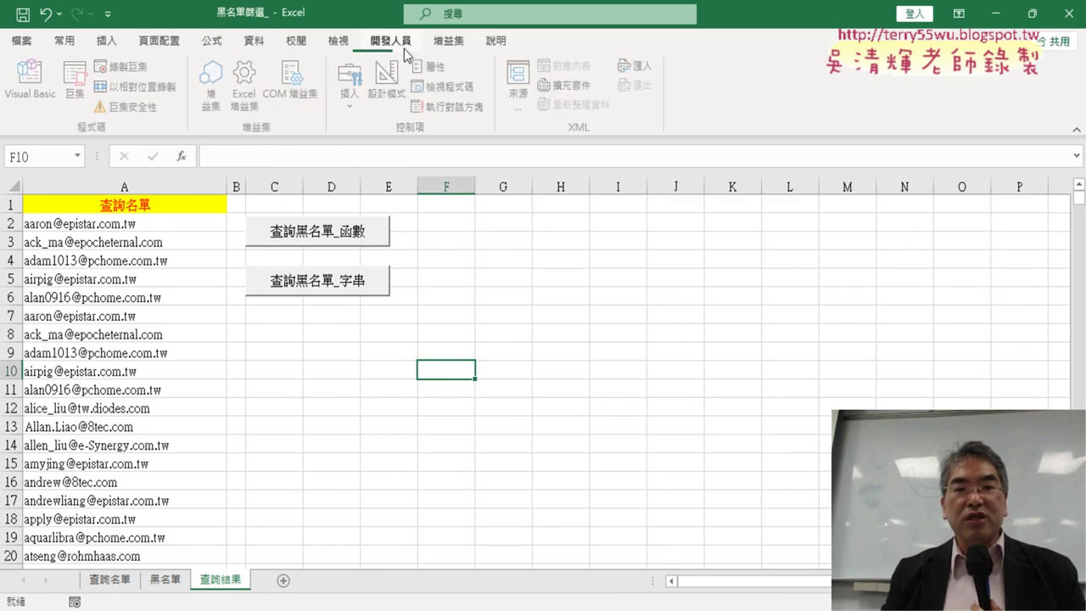
pyautogui.click(83, 89)
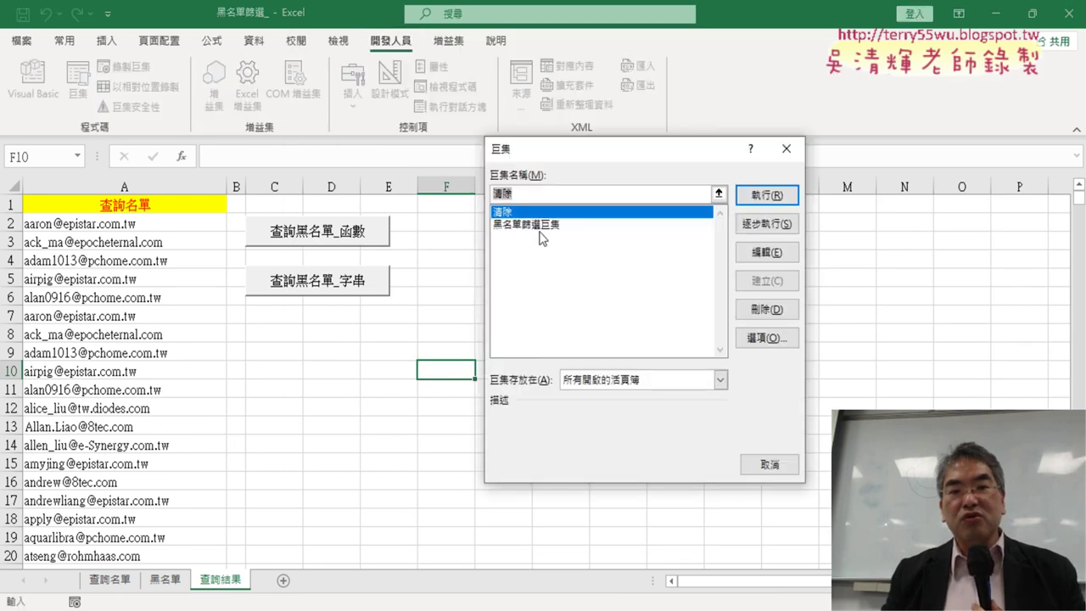
pyautogui.click(541, 224)
pyautogui.click(543, 213)
pyautogui.click(544, 224)
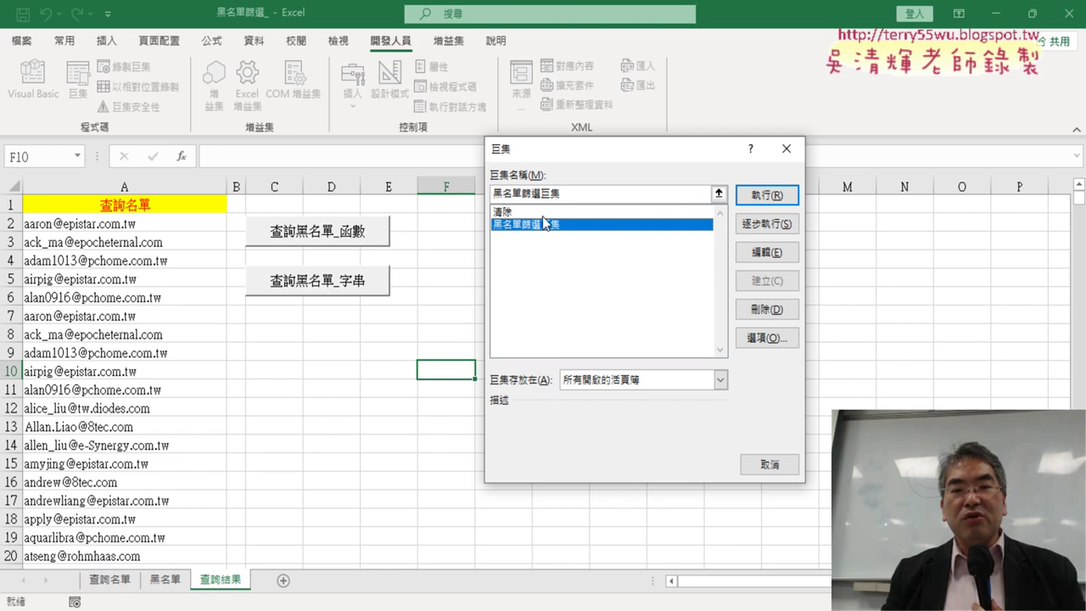
pyautogui.click(543, 214)
pyautogui.click(541, 225)
pyautogui.click(543, 213)
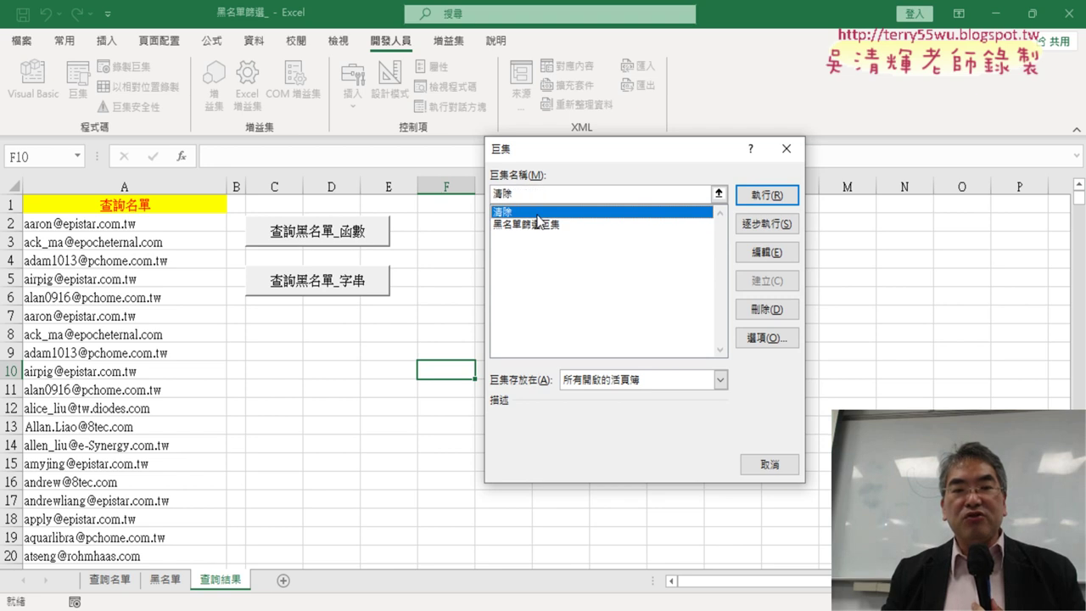
pyautogui.click(767, 196)
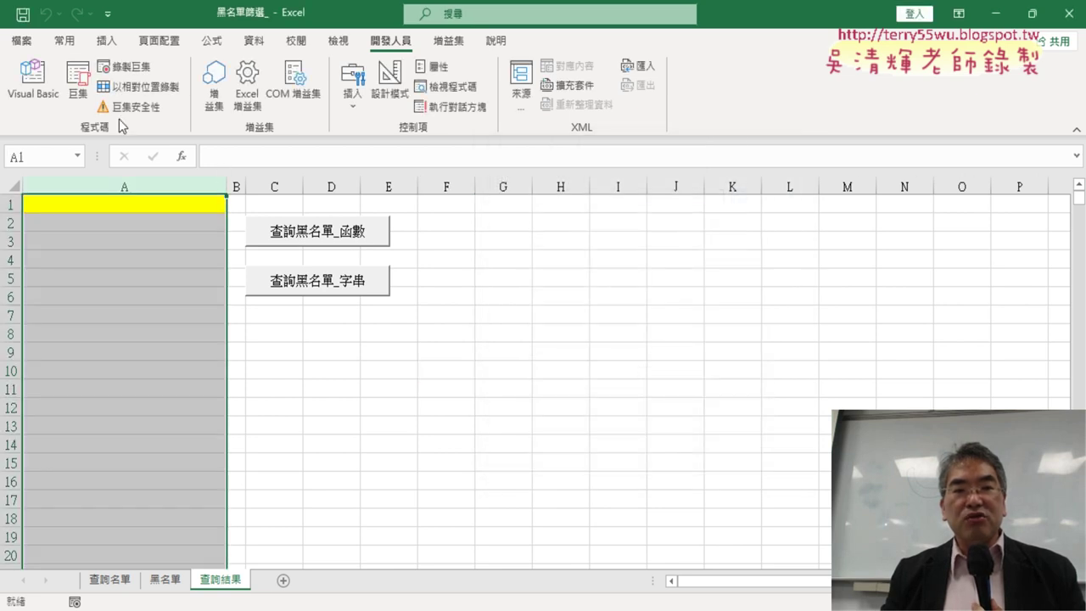
# Run the 黑名單篩選巨集 macro to refill the 查詢名單 list.
pyautogui.click(81, 85)
pyautogui.click(543, 224)
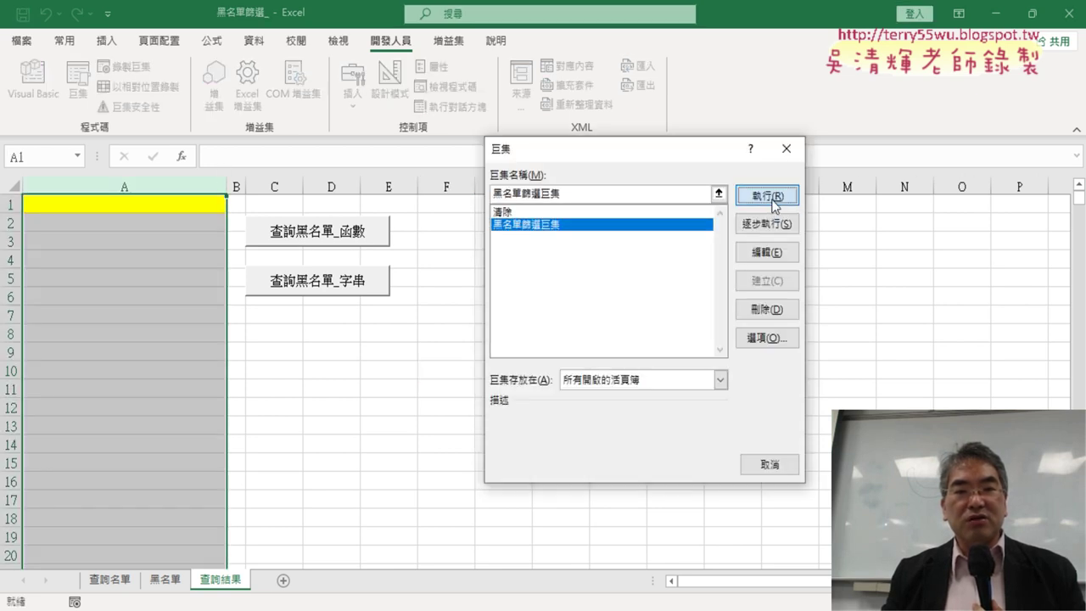
pyautogui.click(767, 195)
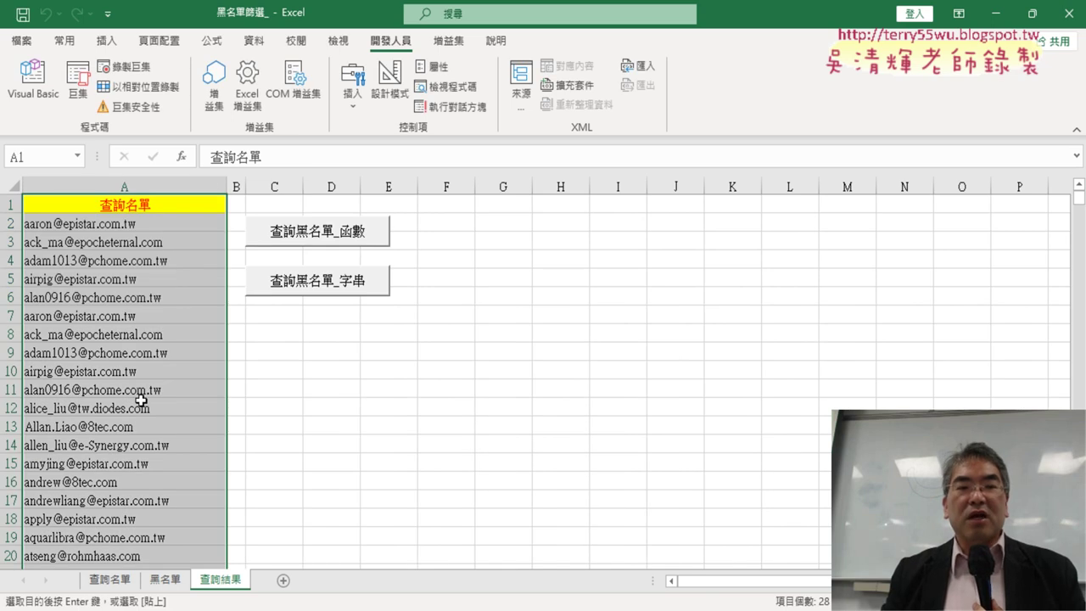
# Assign the 黑名單篩選巨集 macro to the first button, copying the macro name.
pyautogui.rightClick(350, 246)
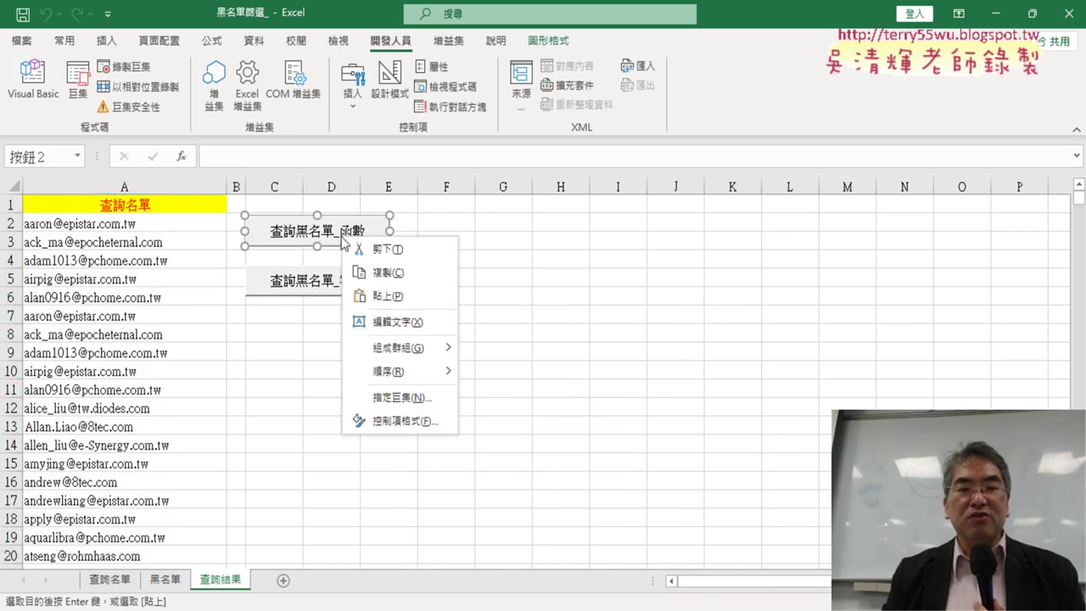
pyautogui.click(414, 399)
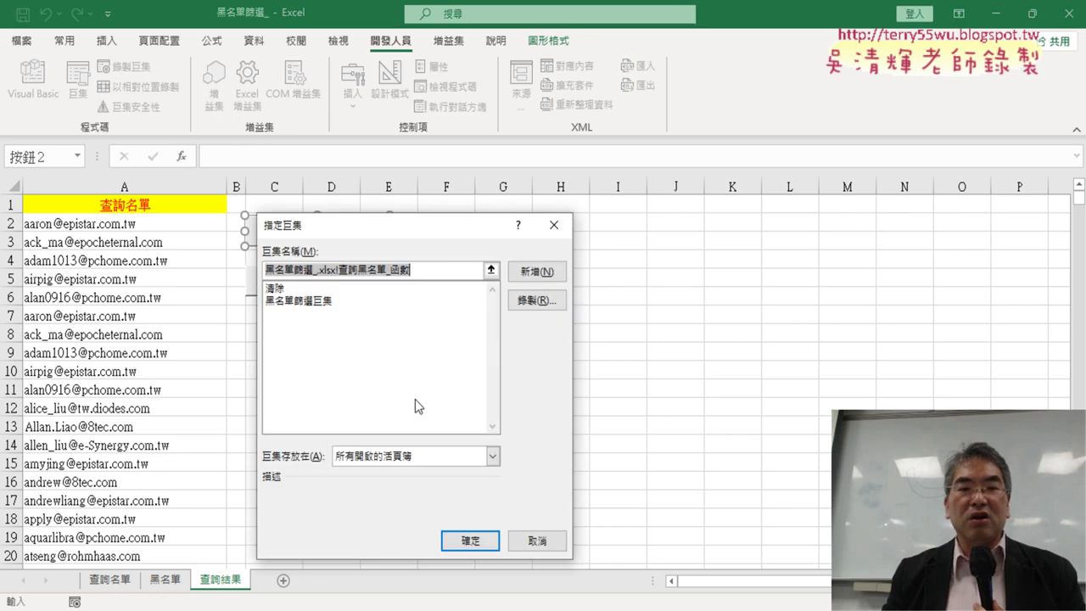
pyautogui.moveTo(425, 233); pyautogui.dragTo(684, 167)
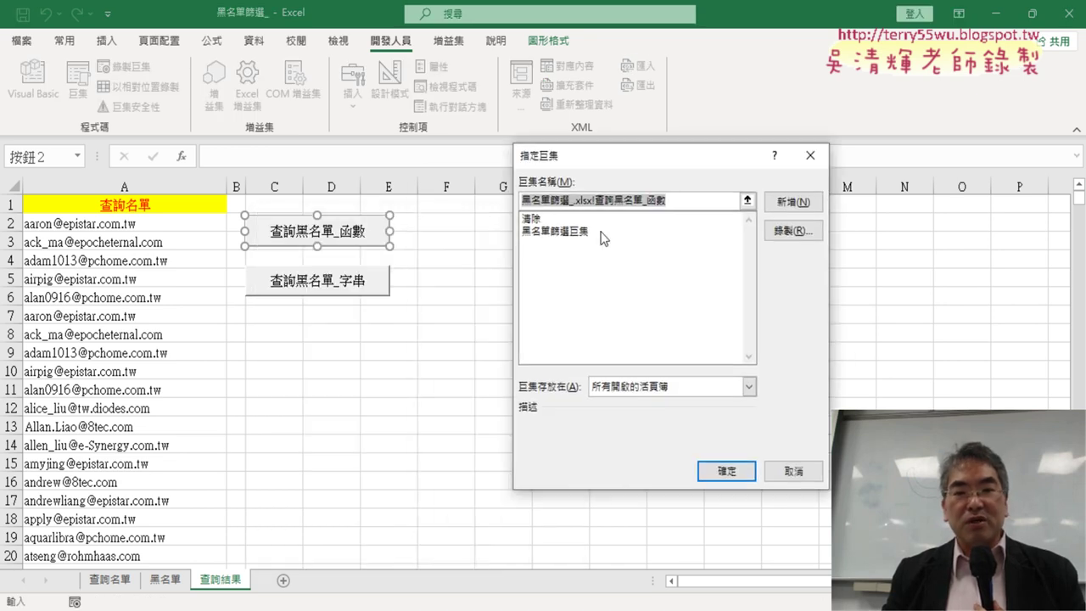
pyautogui.click(592, 231)
pyautogui.moveTo(600, 201); pyautogui.dragTo(514, 204)
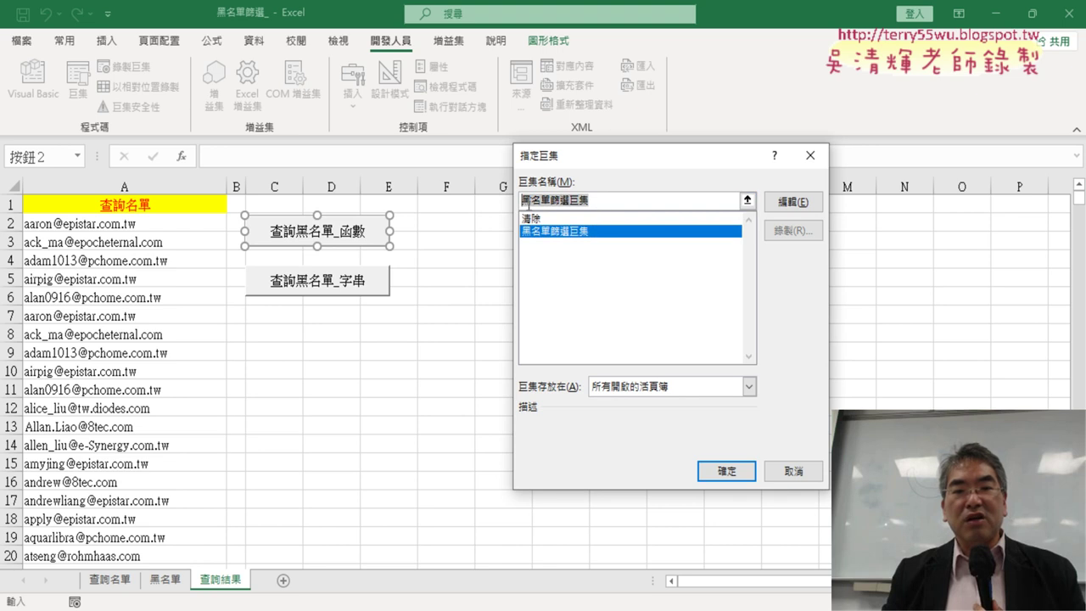
pyautogui.rightClick(562, 202)
pyautogui.click(594, 245)
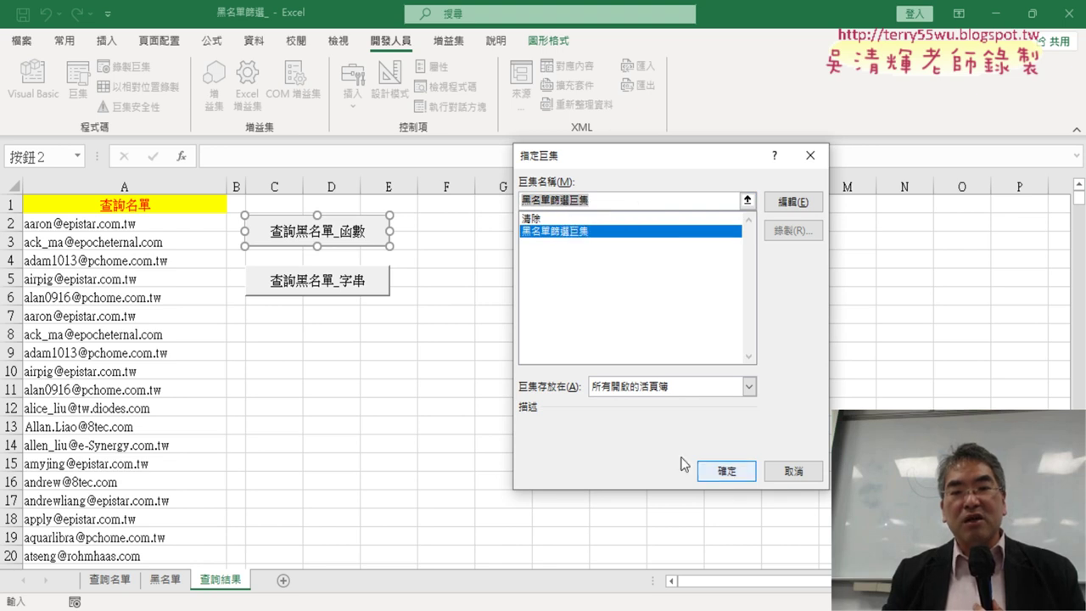
pyautogui.click(727, 472)
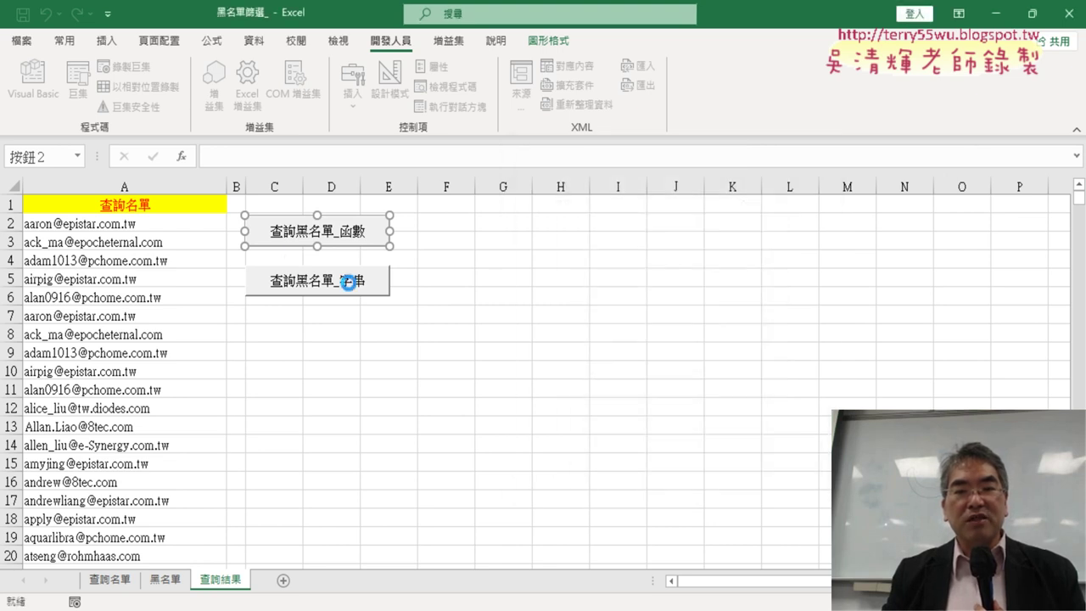
# Replace the first button's caption with the pasted name 黑名單篩選巨集.
pyautogui.click(282, 241)
pyautogui.press('BackSpace')
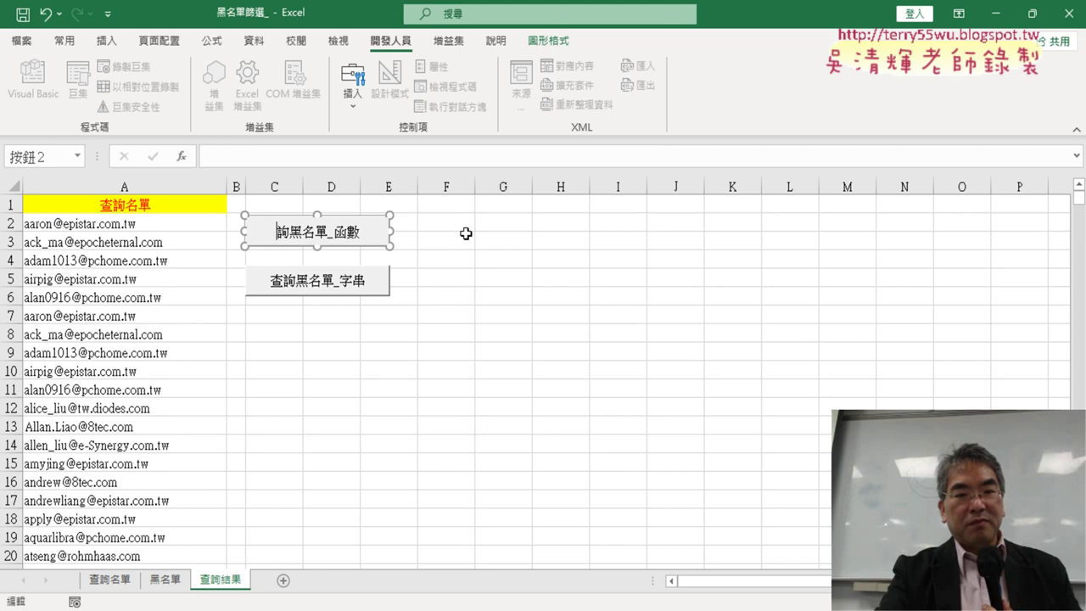
pyautogui.press('Delete')
pyautogui.press('Delete')
pyautogui.press('Delete')
pyautogui.hotkey('ctrl', 'v')
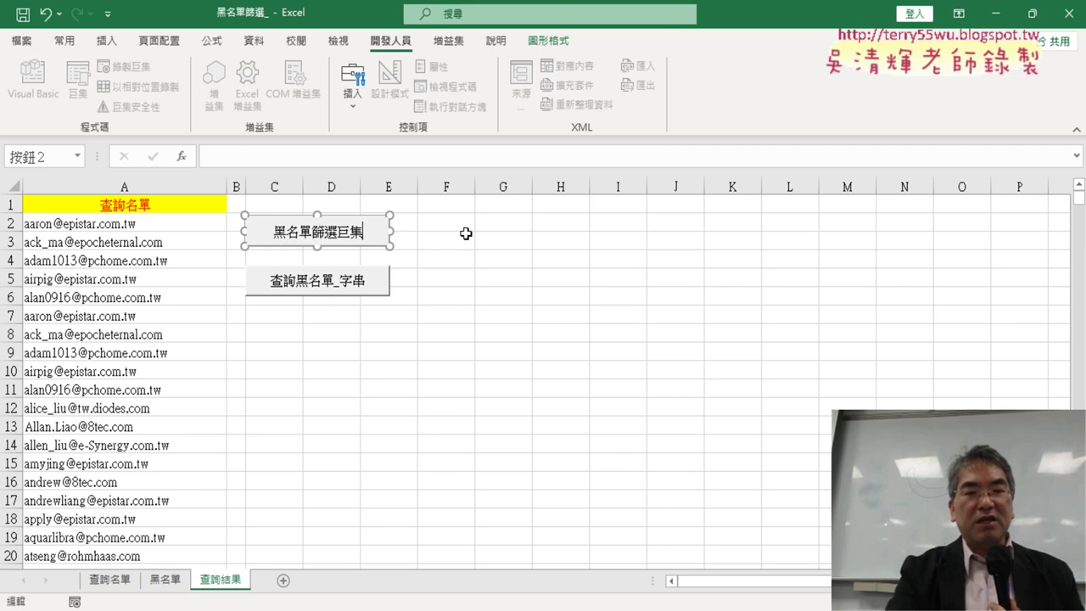
pyautogui.click(482, 293)
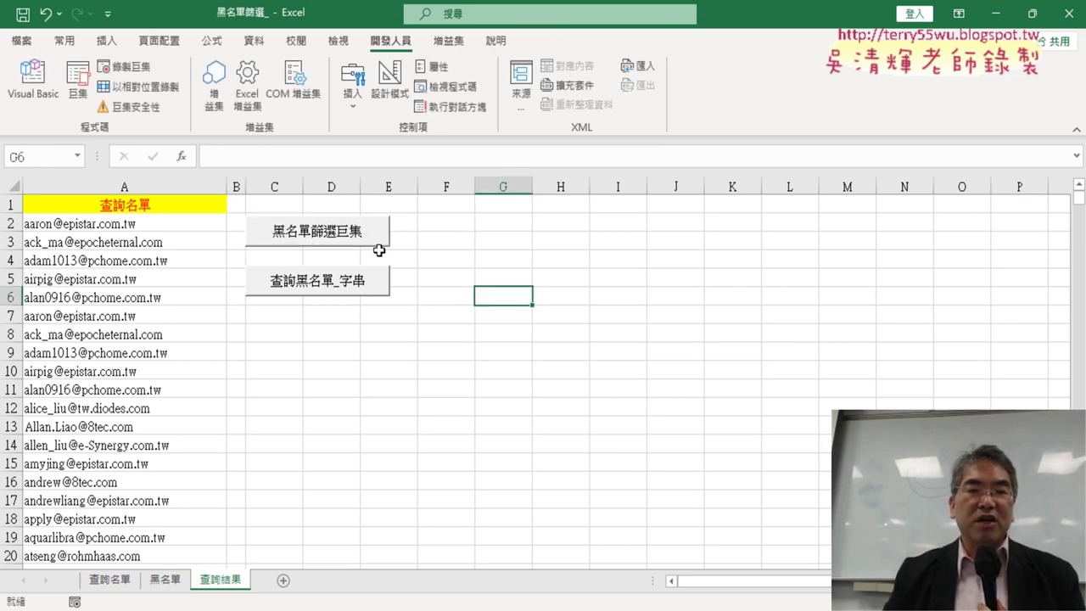
# Assign the 清除 macro to the second button.
pyautogui.rightClick(352, 278)
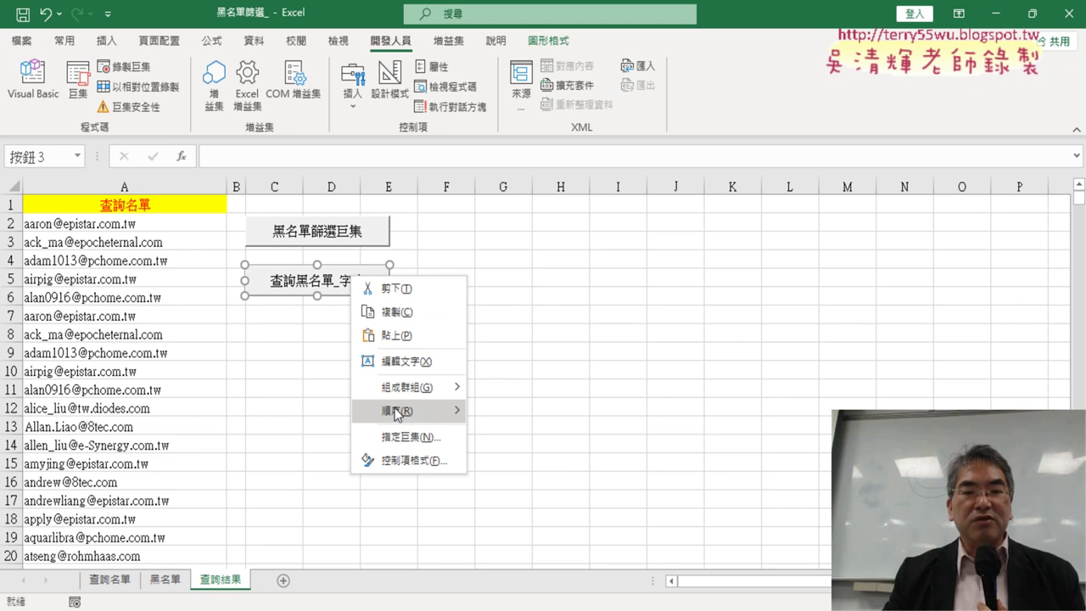
pyautogui.click(414, 437)
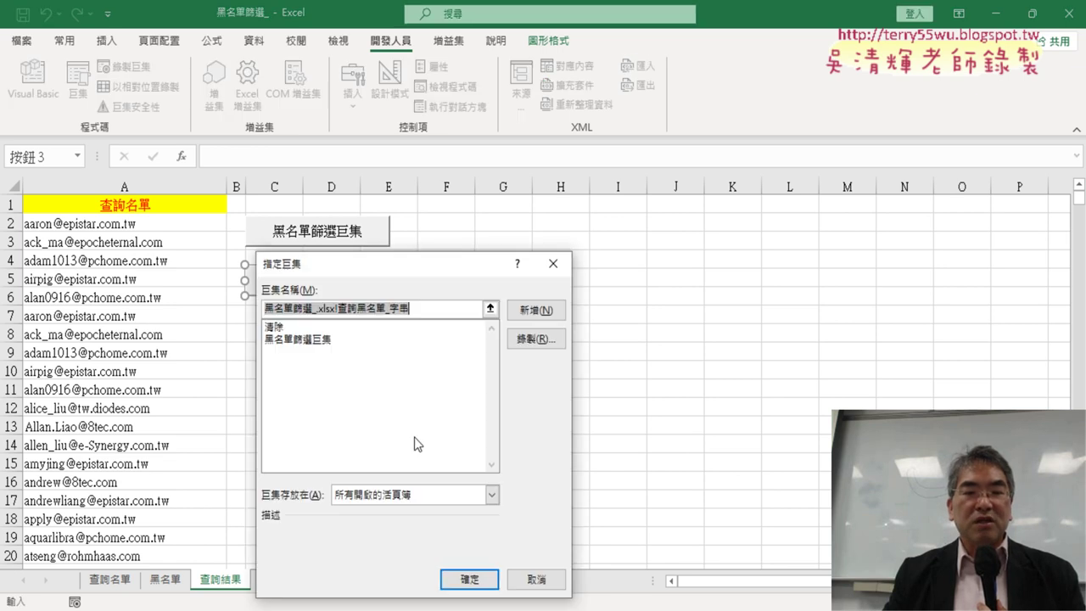
pyautogui.click(288, 327)
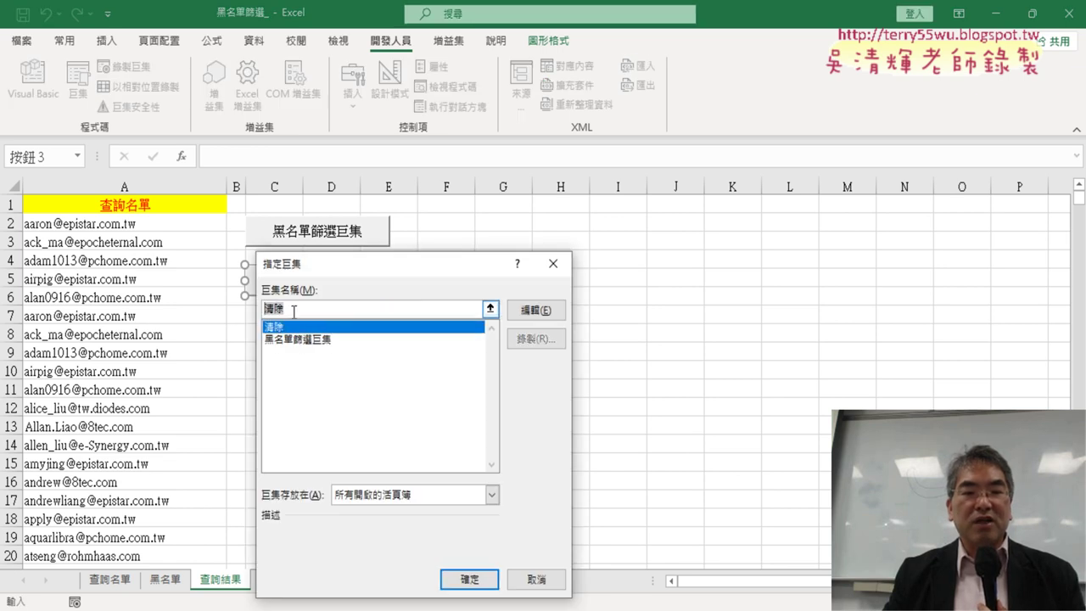
pyautogui.rightClick(293, 312)
pyautogui.click(325, 342)
pyautogui.click(460, 577)
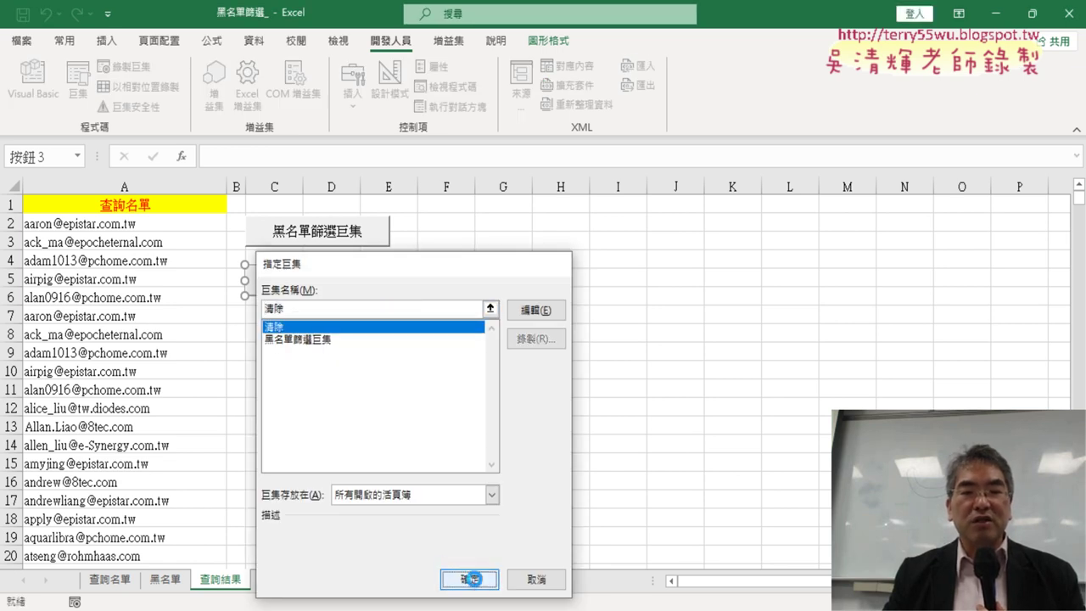
pyautogui.click(297, 287)
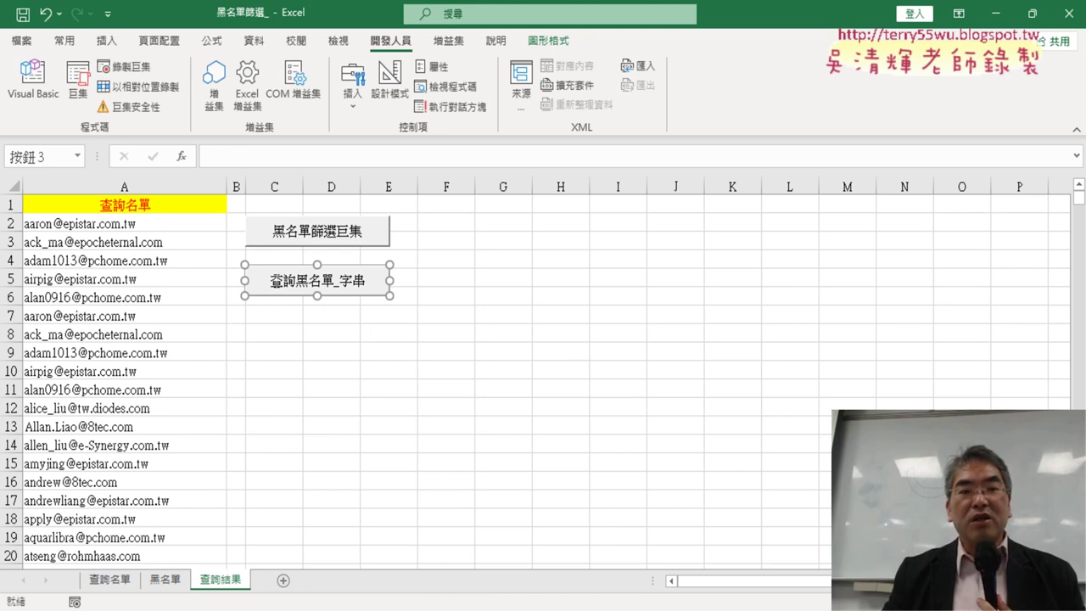
# Change the second button's caption from 查詢黑名單_字串 to 清除.
pyautogui.press('Home')
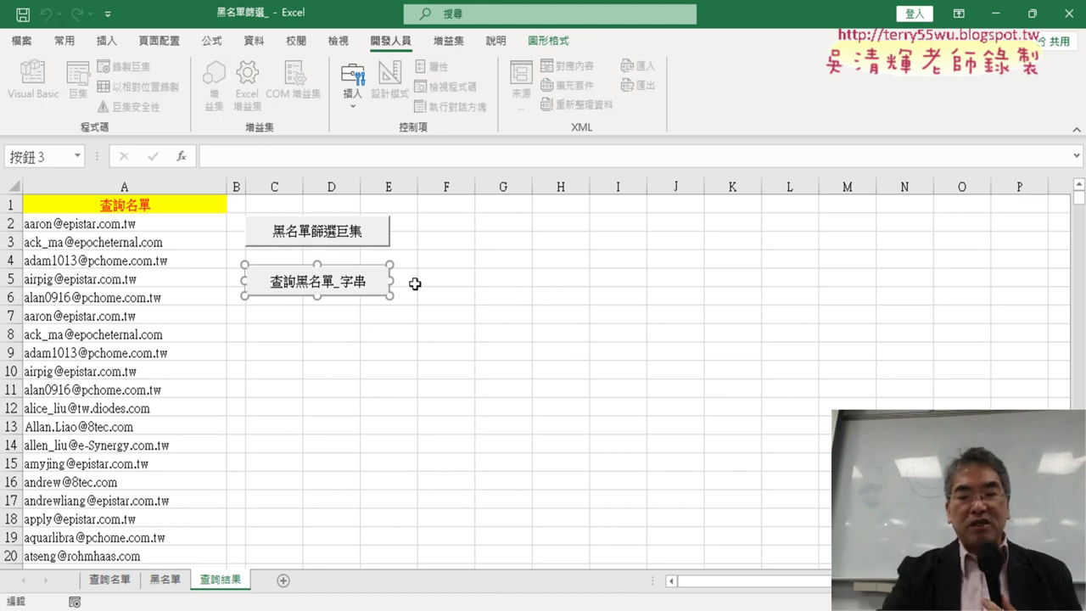
pyautogui.press('Delete')
pyautogui.press('Delete')
pyautogui.press('Delete')
pyautogui.press('Delete')
pyautogui.press('Delete')
pyautogui.press('Delete')
pyautogui.press('Delete')
pyautogui.press('Delete')
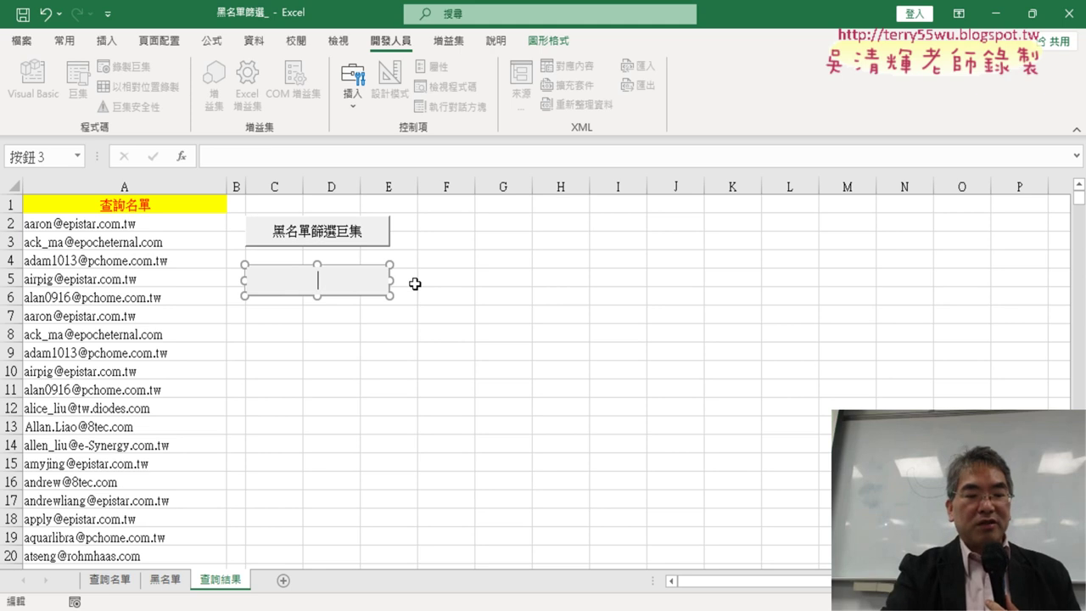
pyautogui.write('清除')
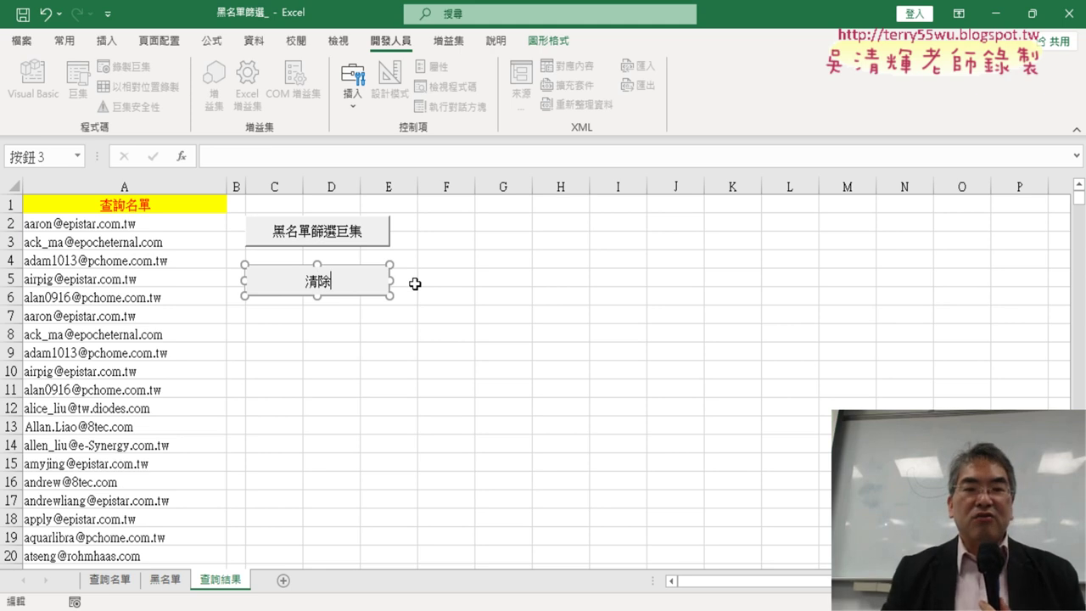
pyautogui.click(483, 294)
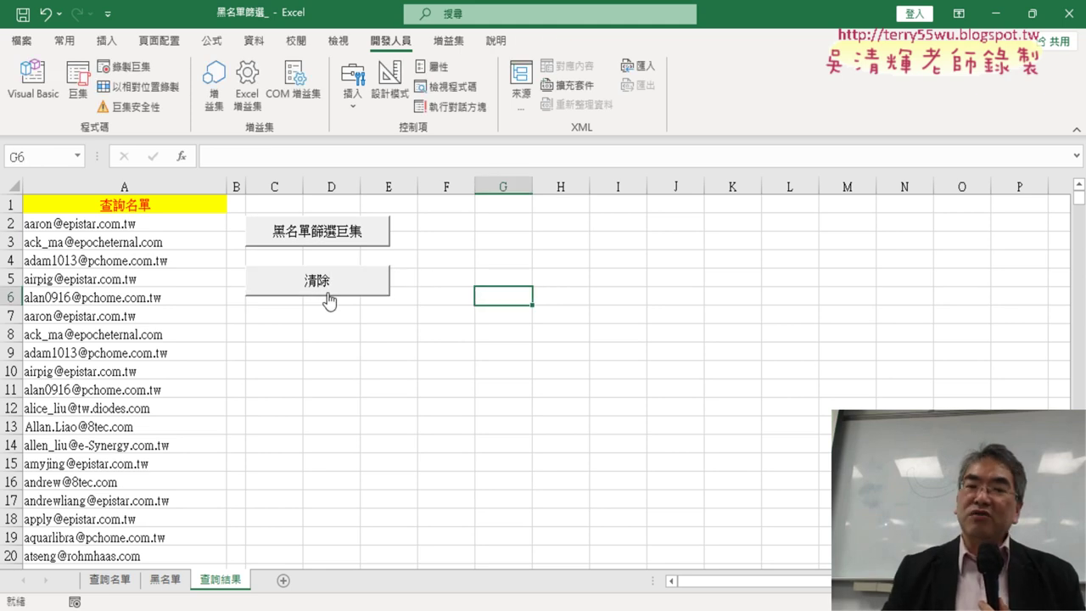
# Alternate the 清除 and 黑名單篩選巨集 buttons three times, ending with column A cleared.
pyautogui.click(331, 291)
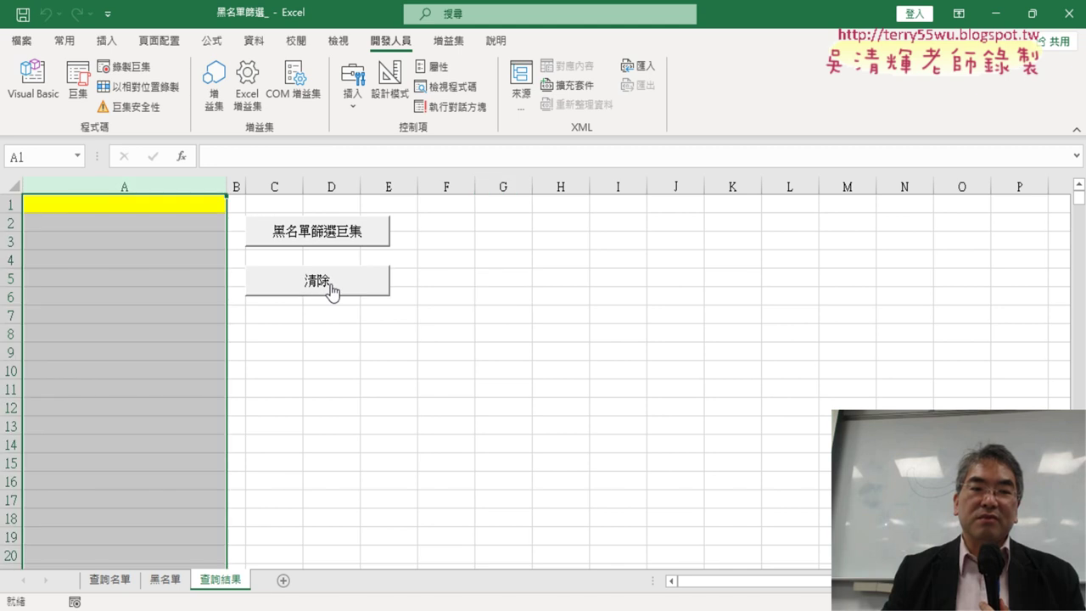
pyautogui.click(337, 228)
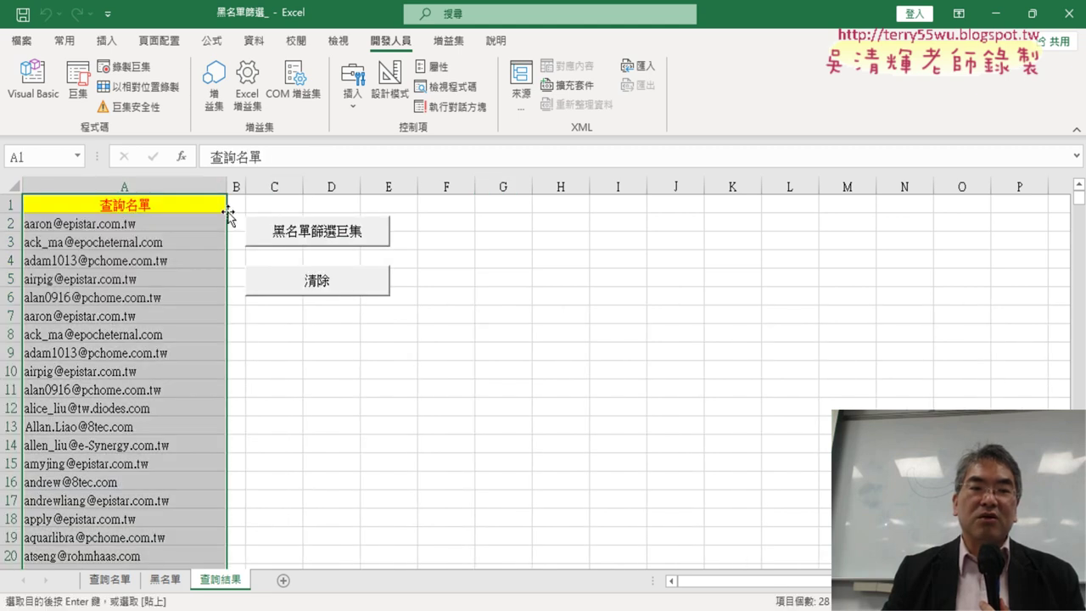
pyautogui.click(366, 290)
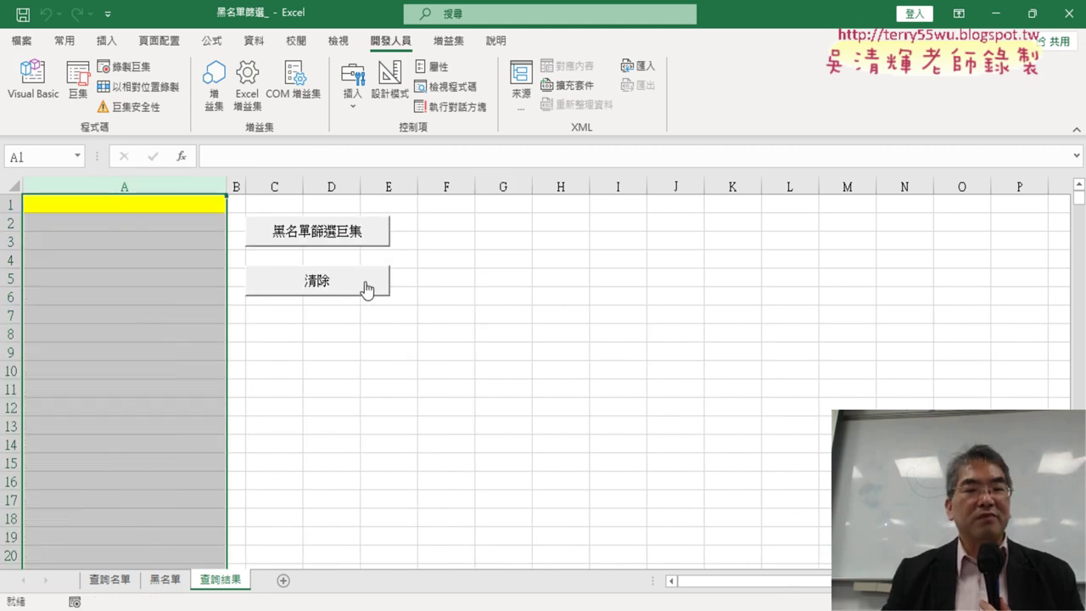
pyautogui.click(341, 239)
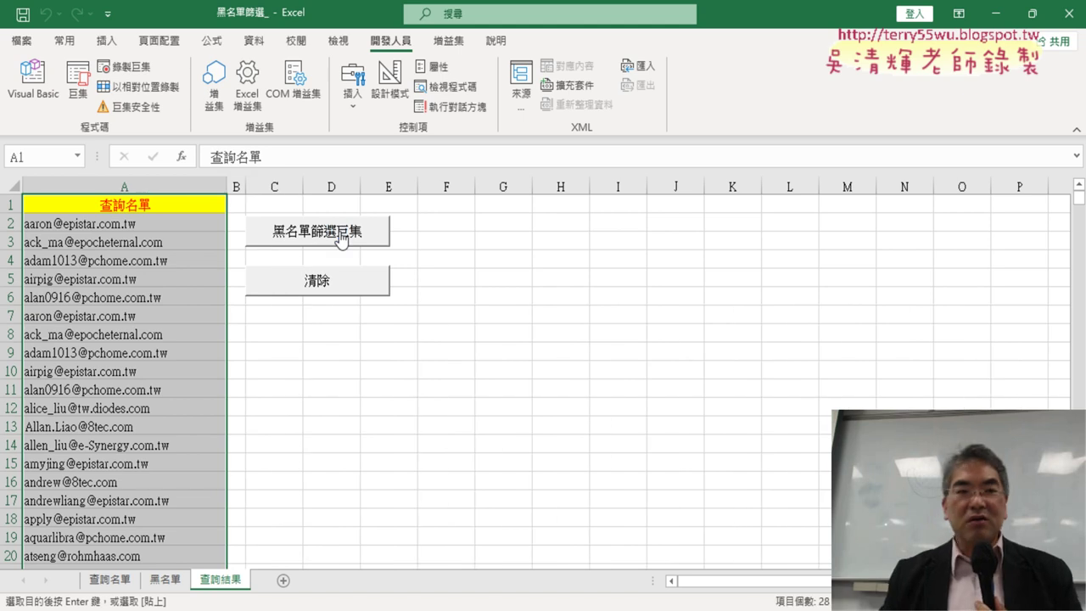
pyautogui.click(386, 285)
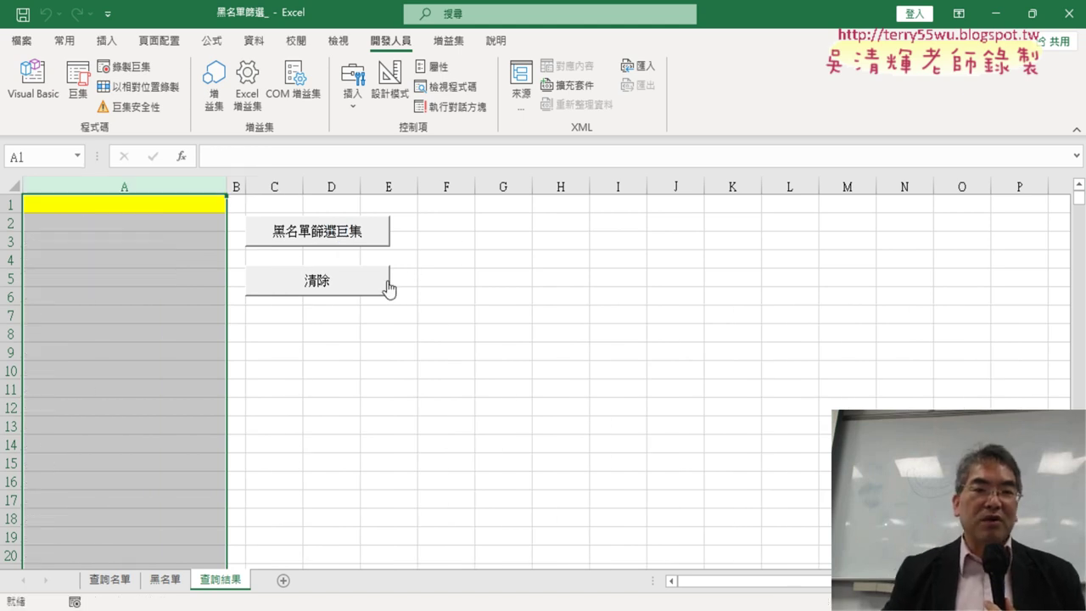
pyautogui.click(357, 245)
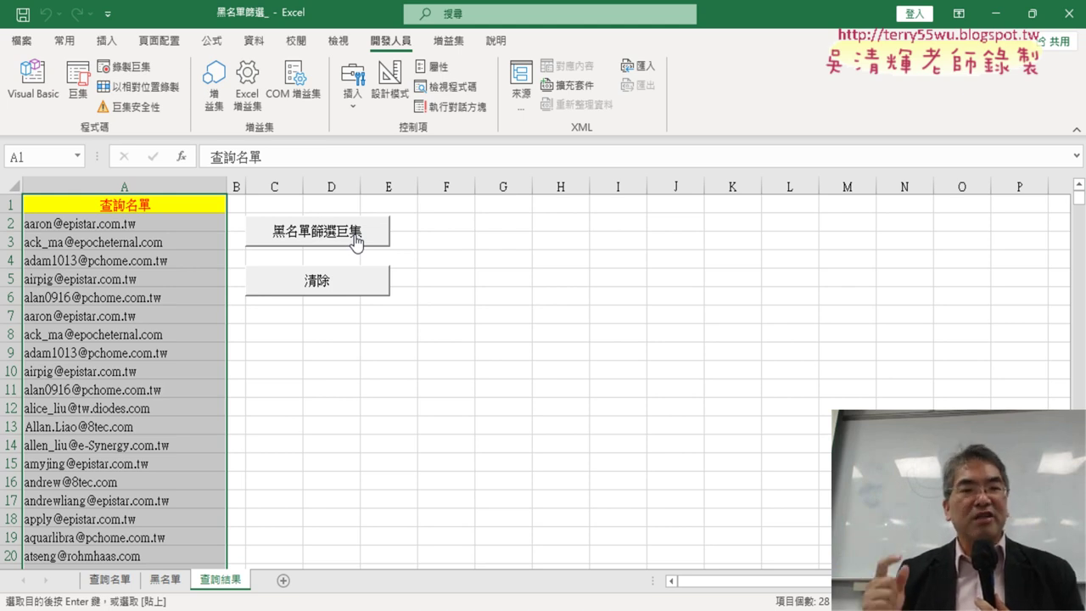
pyautogui.click(358, 293)
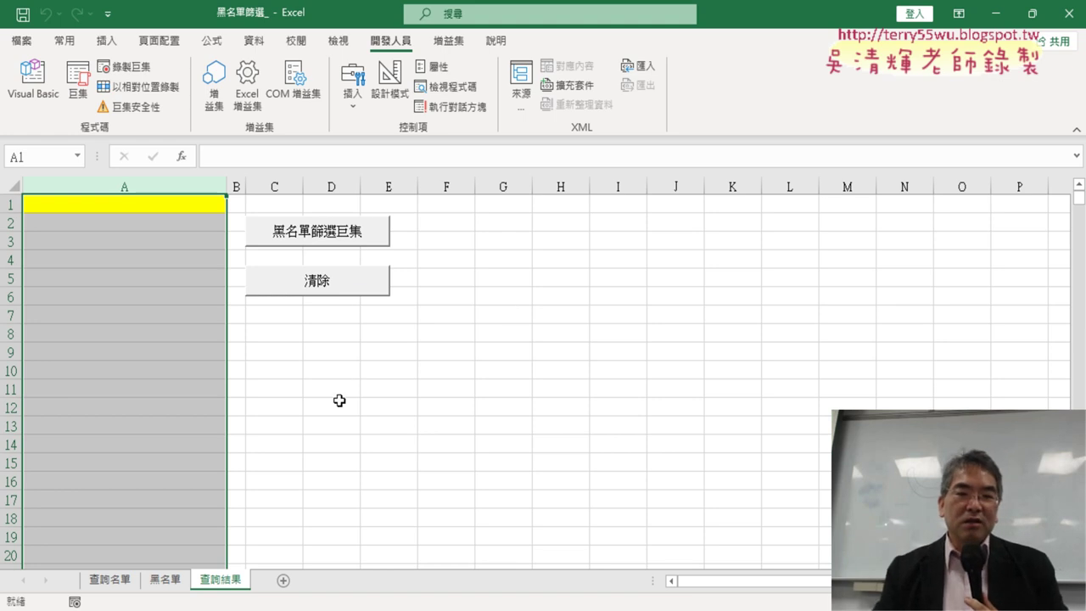
# Repeatedly alternate 清除 and 黑名單篩選巨集, finishing with the email list refilled under 查詢名單.
pyautogui.click(340, 237)
pyautogui.click(333, 287)
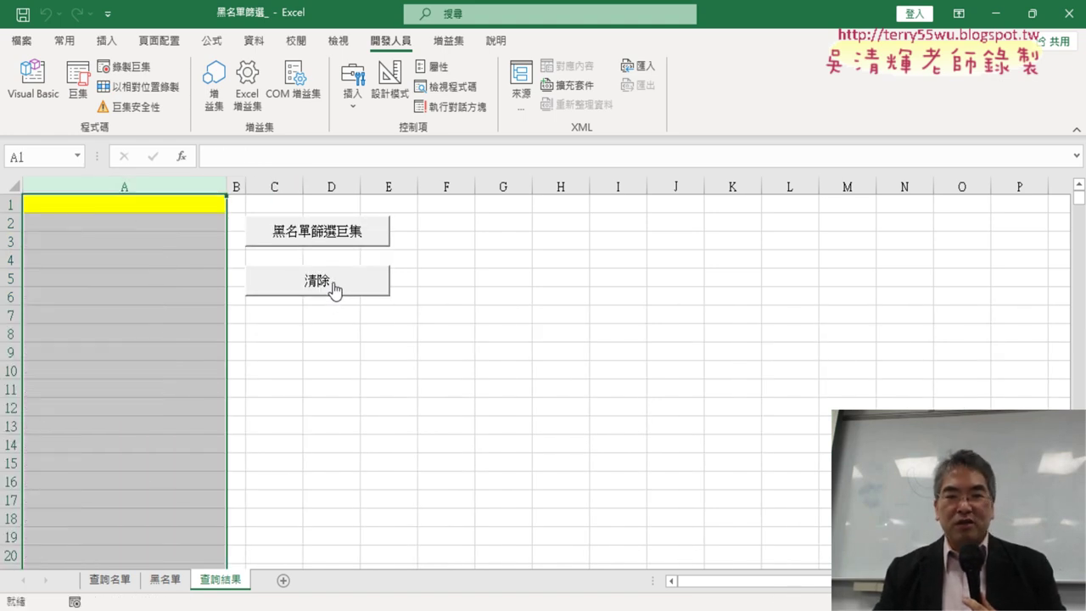
pyautogui.click(340, 235)
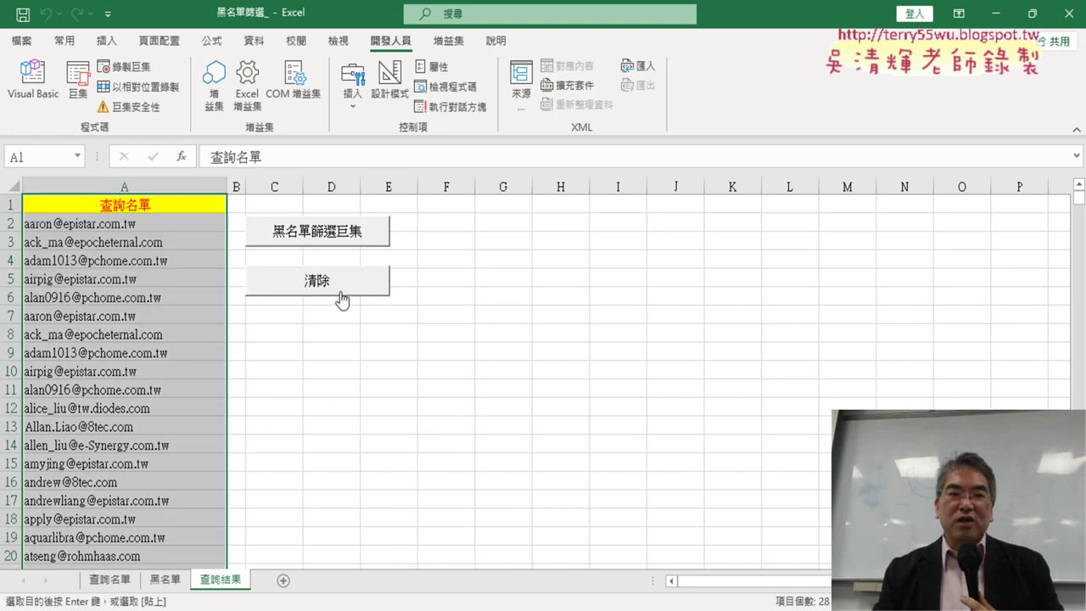
pyautogui.click(337, 280)
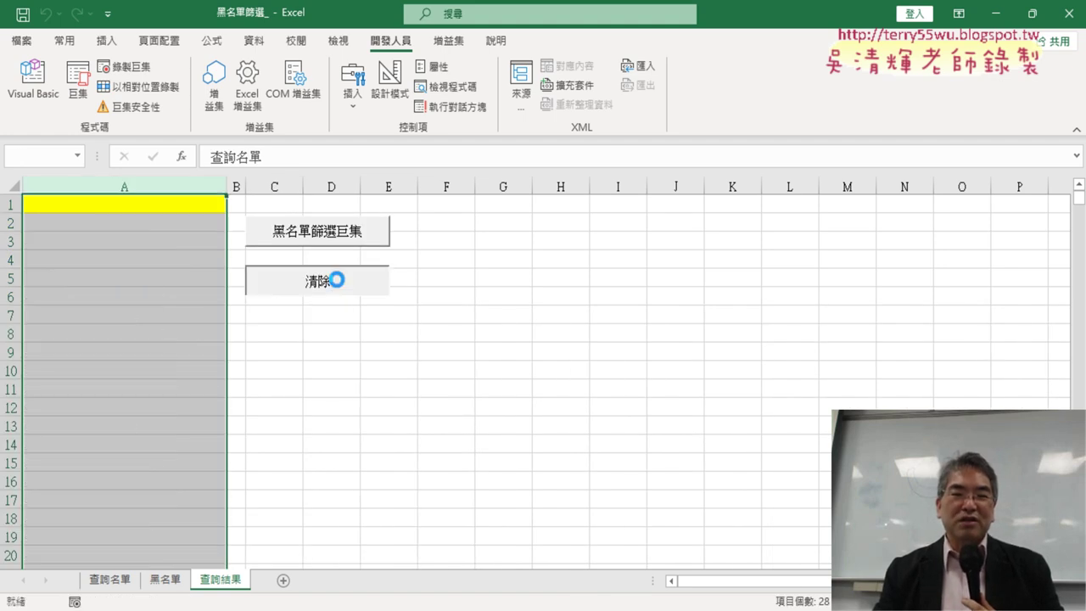
pyautogui.click(355, 236)
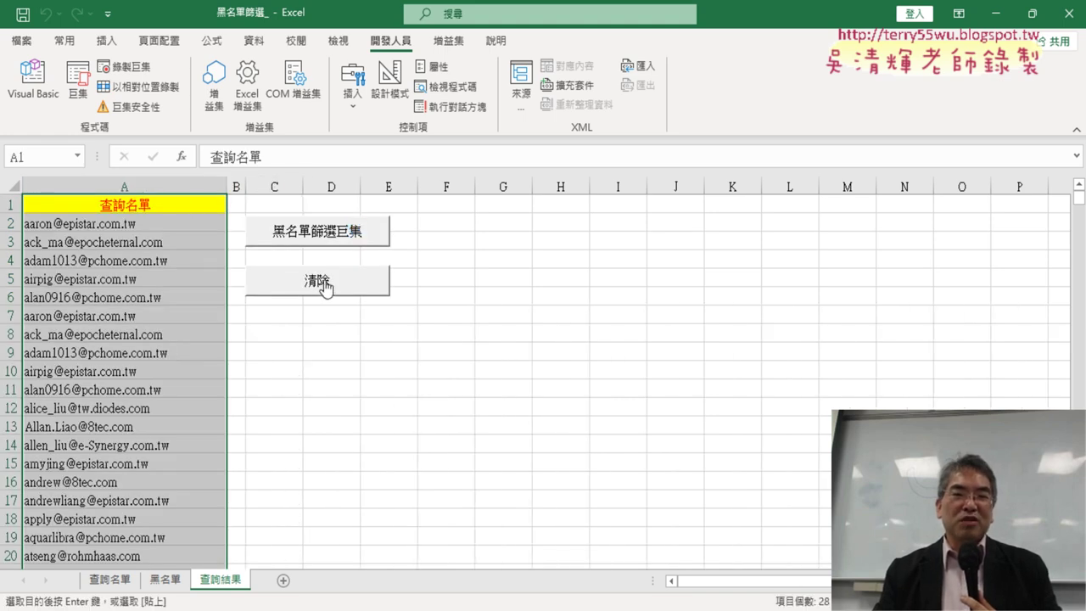
pyautogui.click(320, 287)
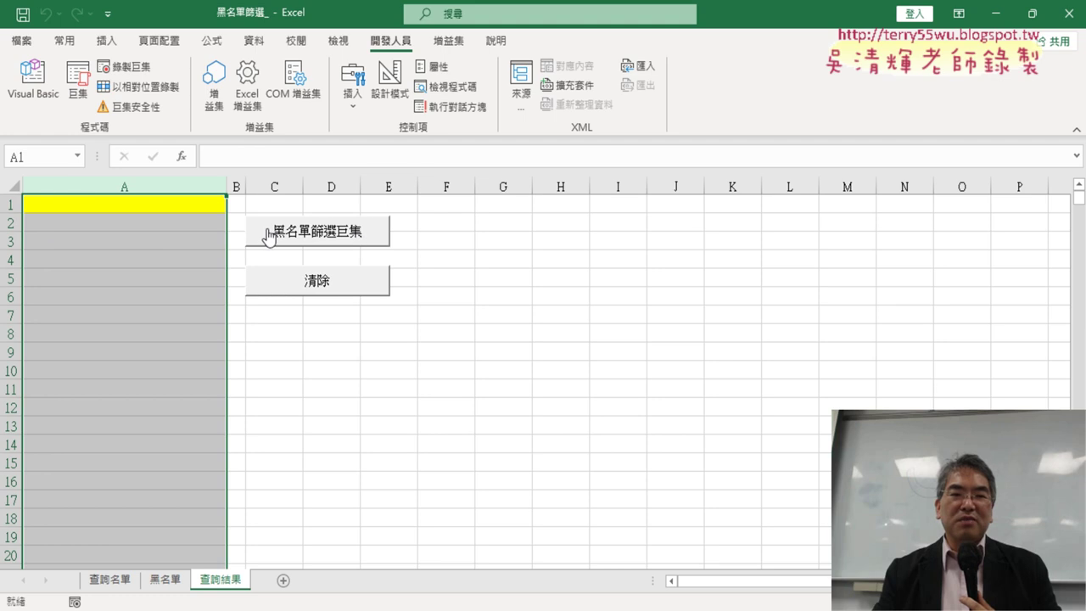
pyautogui.click(352, 233)
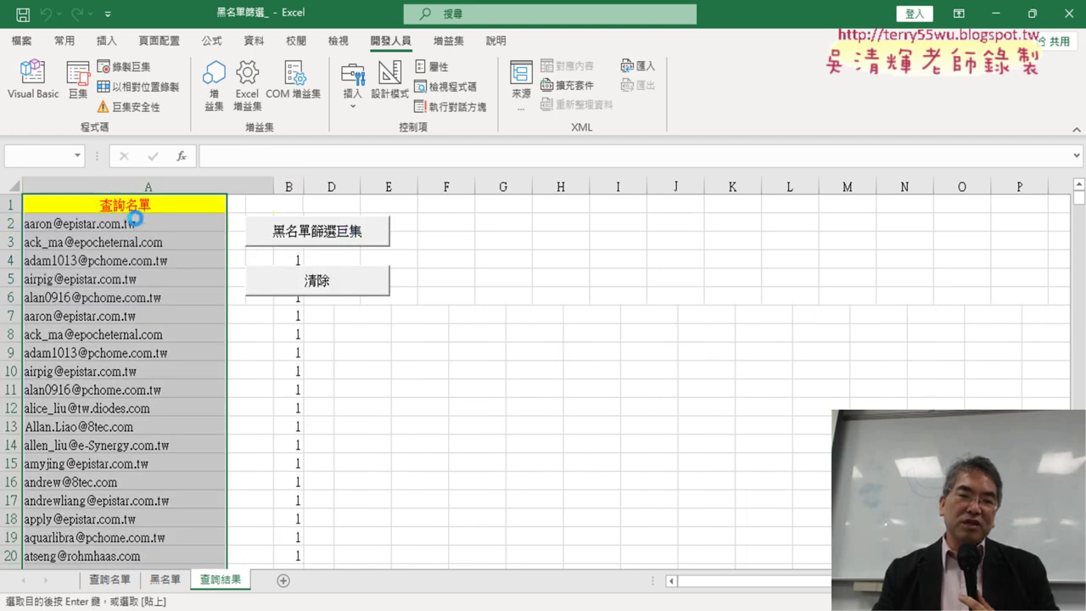
pyautogui.click(319, 281)
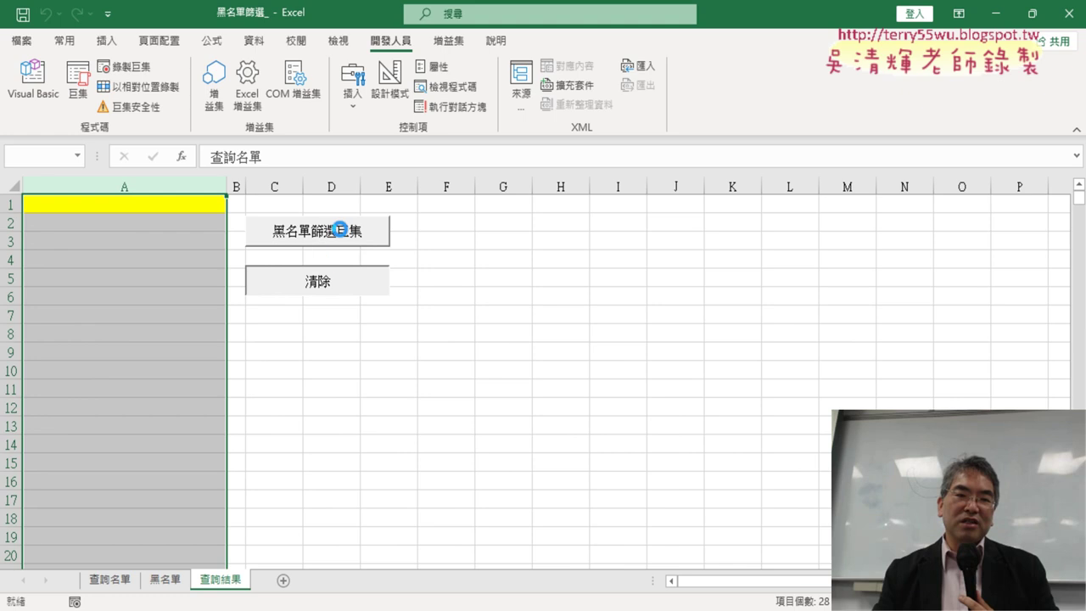
pyautogui.click(340, 229)
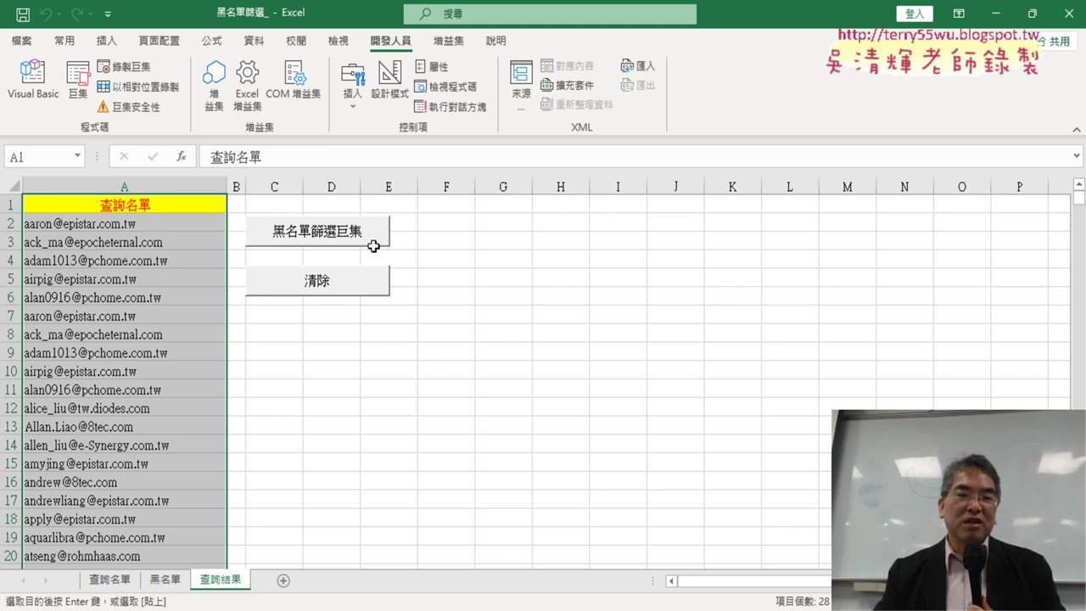
pyautogui.click(358, 280)
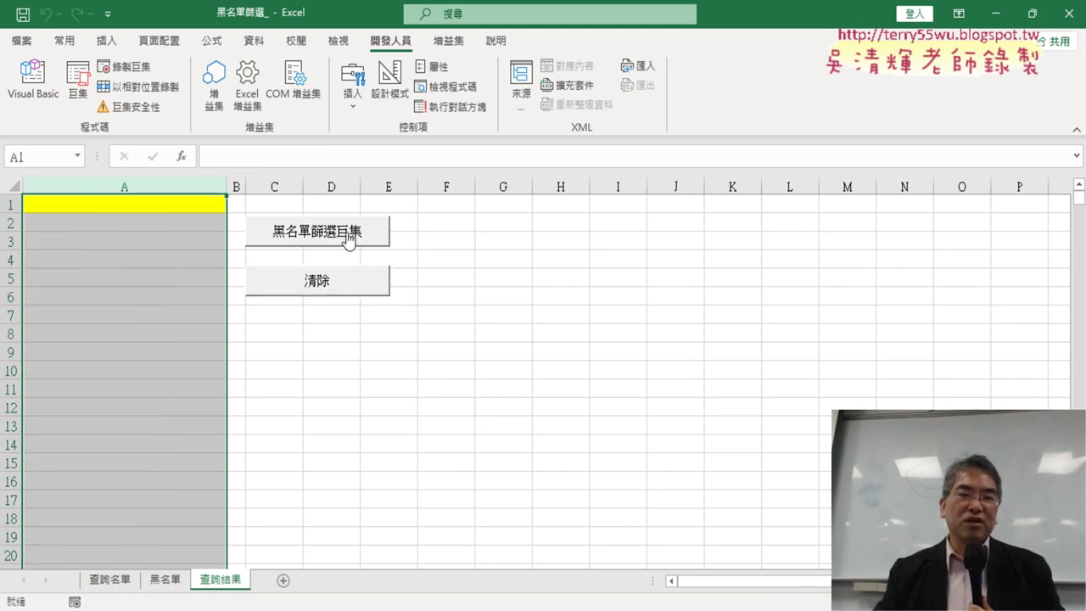
pyautogui.click(346, 238)
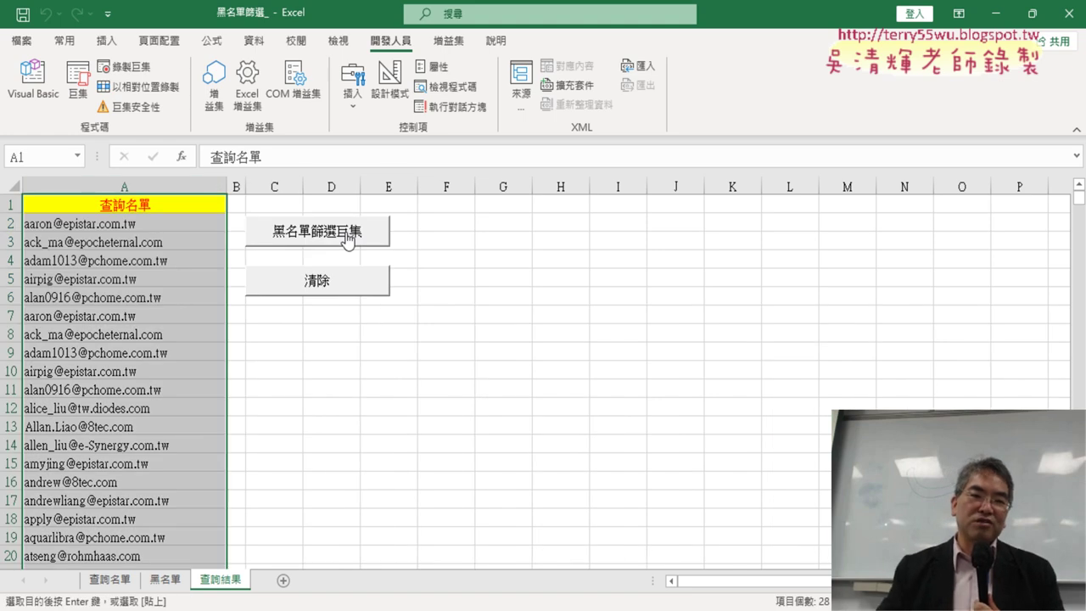
pyautogui.click(343, 280)
pyautogui.click(376, 236)
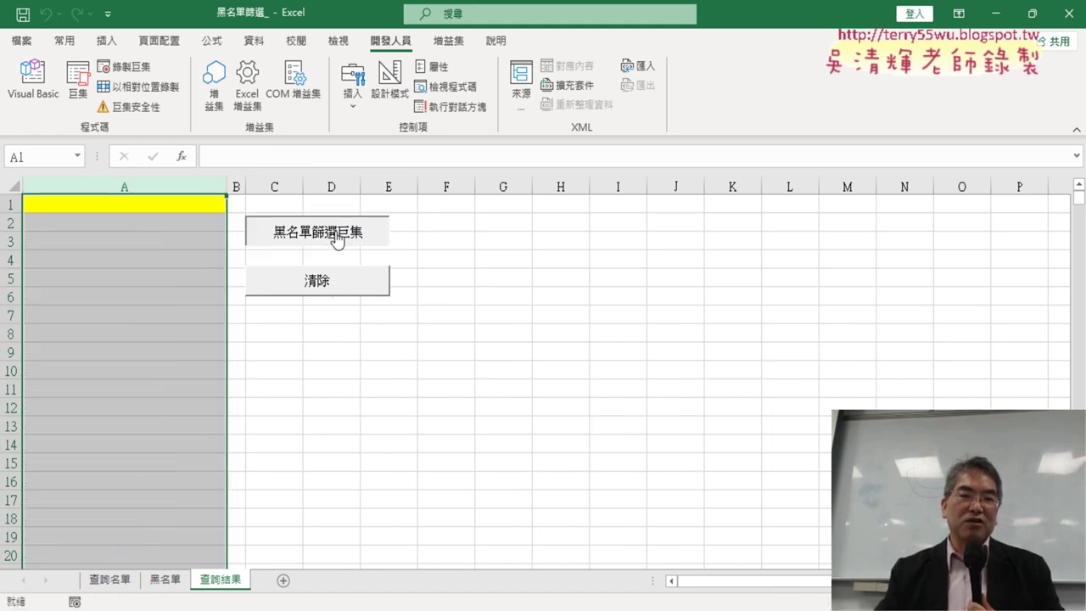
pyautogui.click(363, 282)
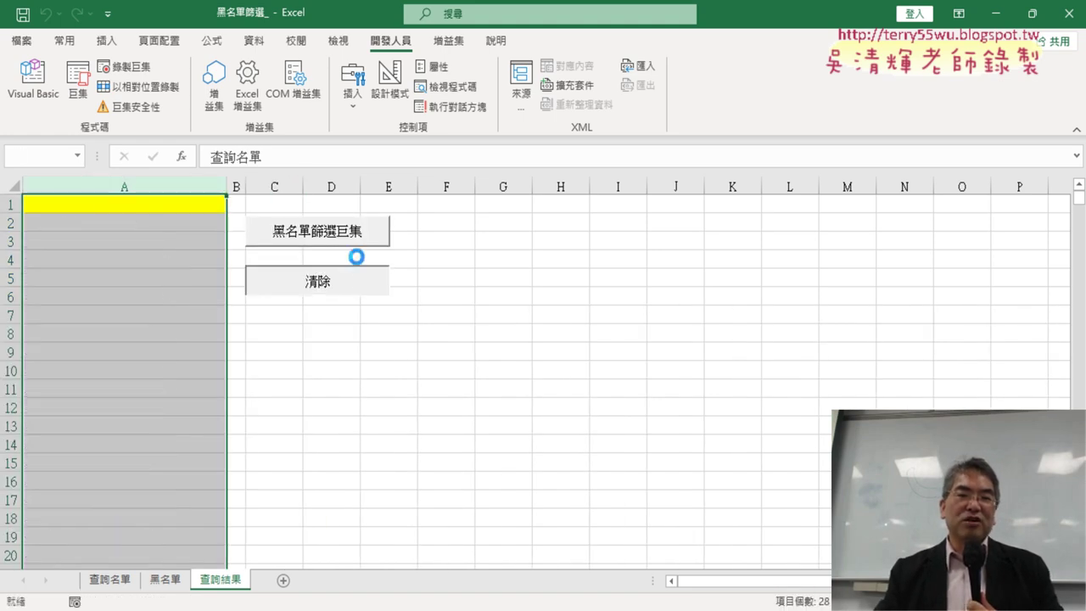
pyautogui.click(357, 241)
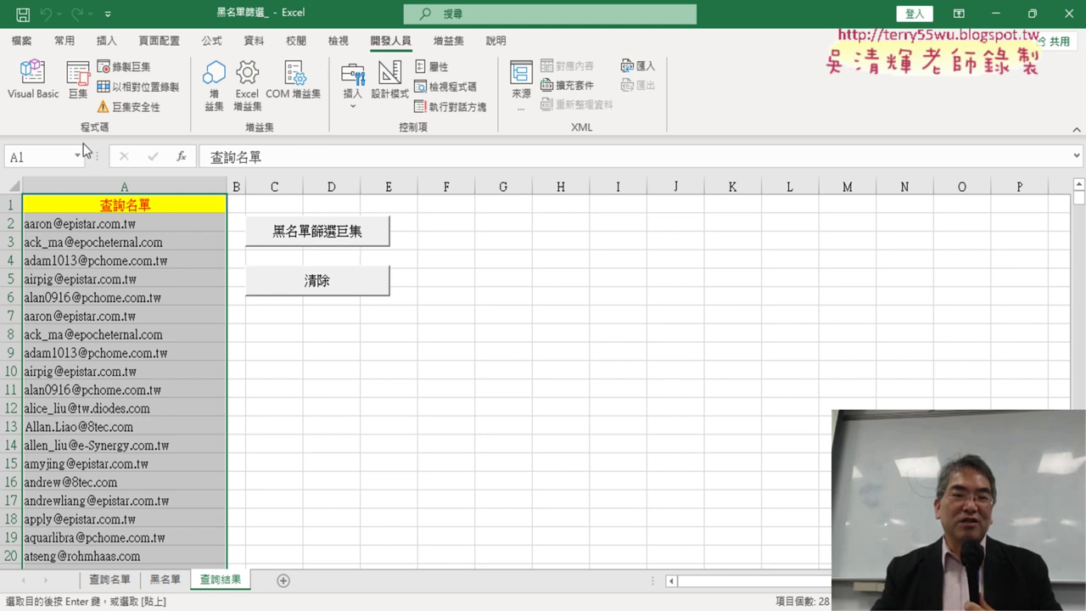
# In Sub 清除, delete the comment lines and Select/Selection, leaving Columns("A").ClearContents.
pyautogui.click(34, 81)
pyautogui.scroll(2, 526, 238)
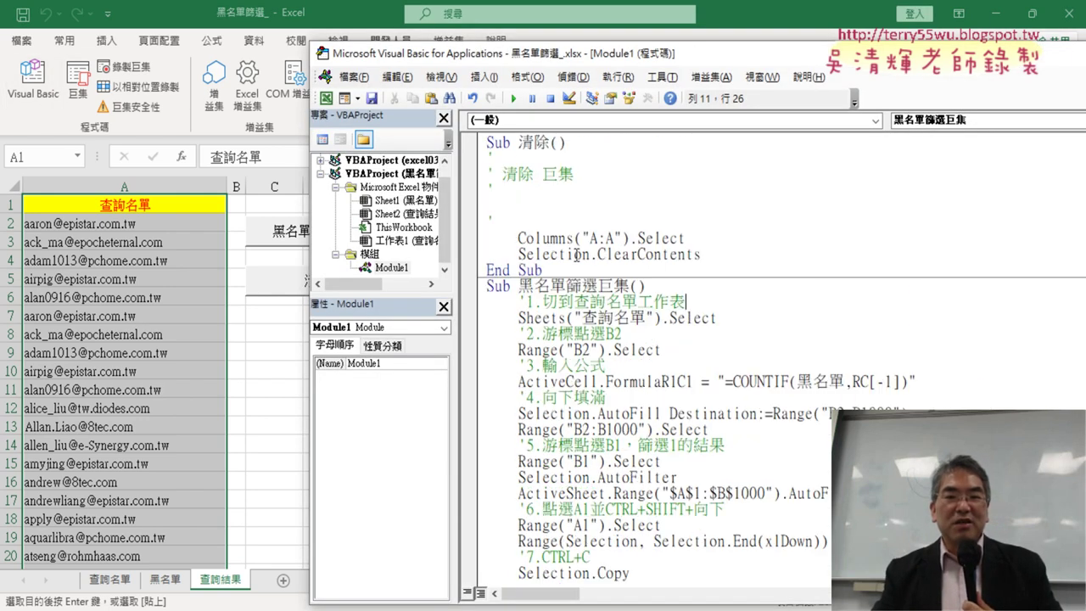
pyautogui.moveTo(492, 223); pyautogui.dragTo(477, 161)
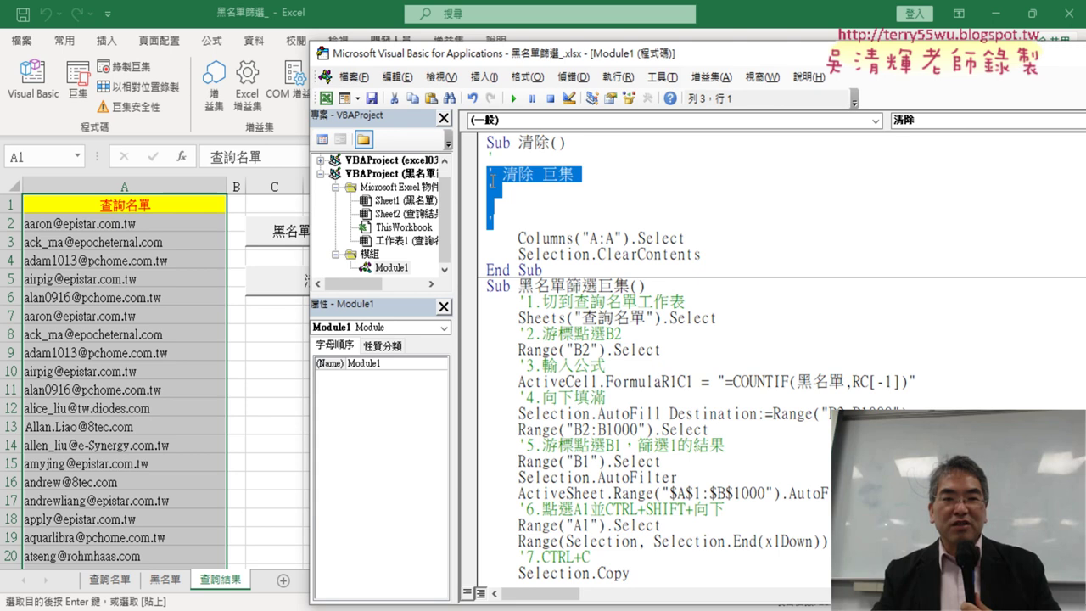
pyautogui.press('BackSpace')
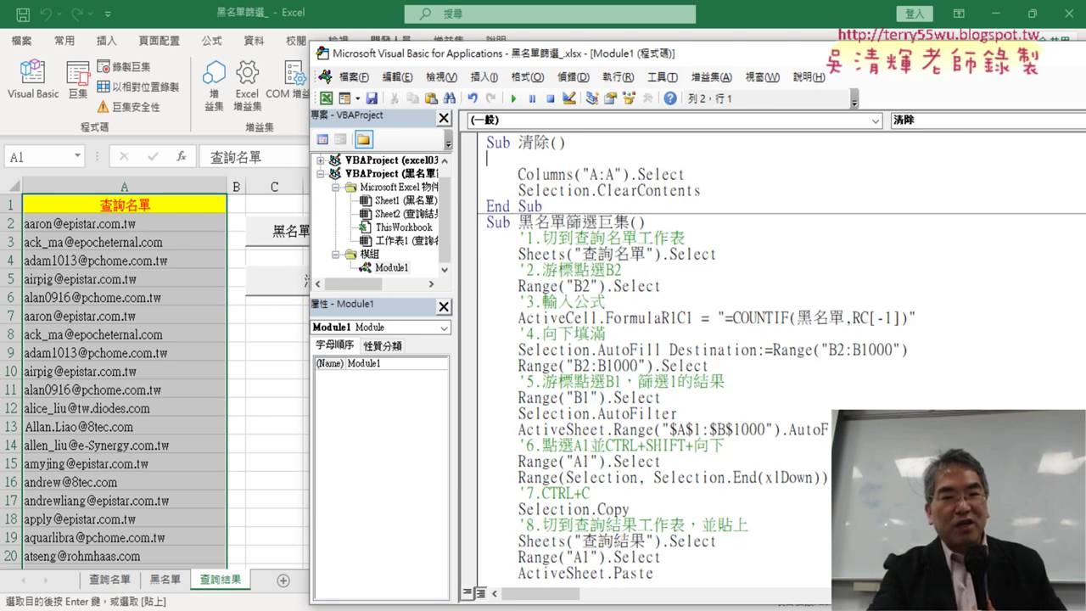
pyautogui.press('BackSpace')
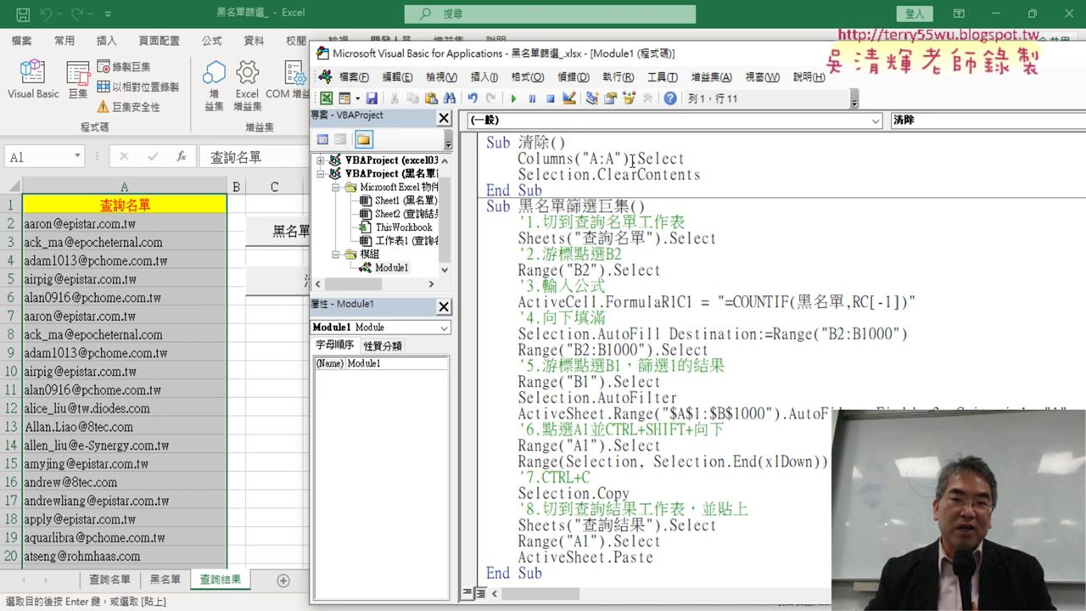
pyautogui.moveTo(630, 158); pyautogui.dragTo(610, 174)
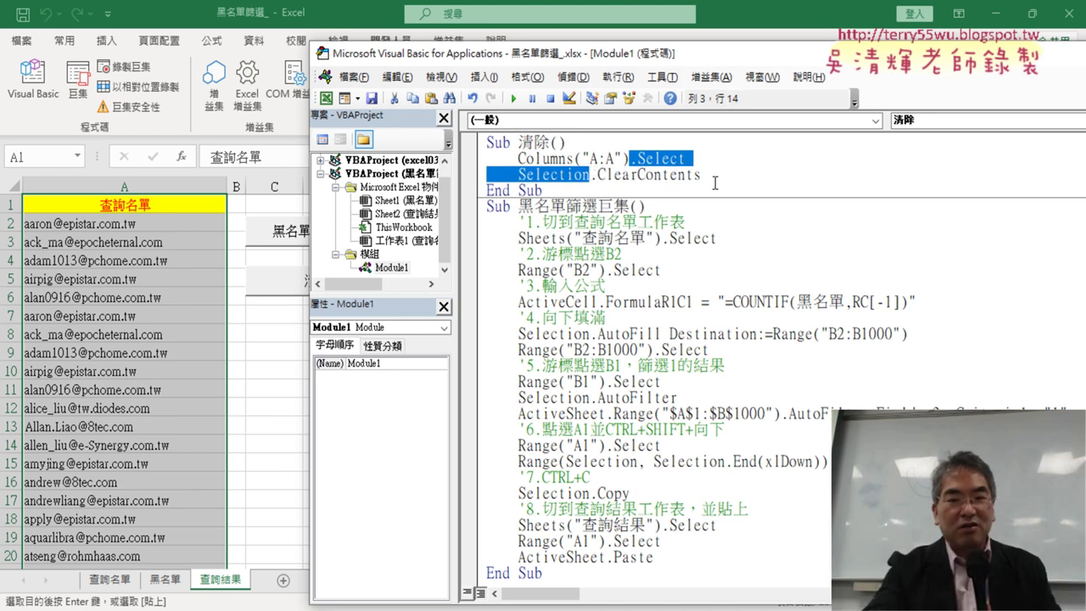
pyautogui.press('Delete')
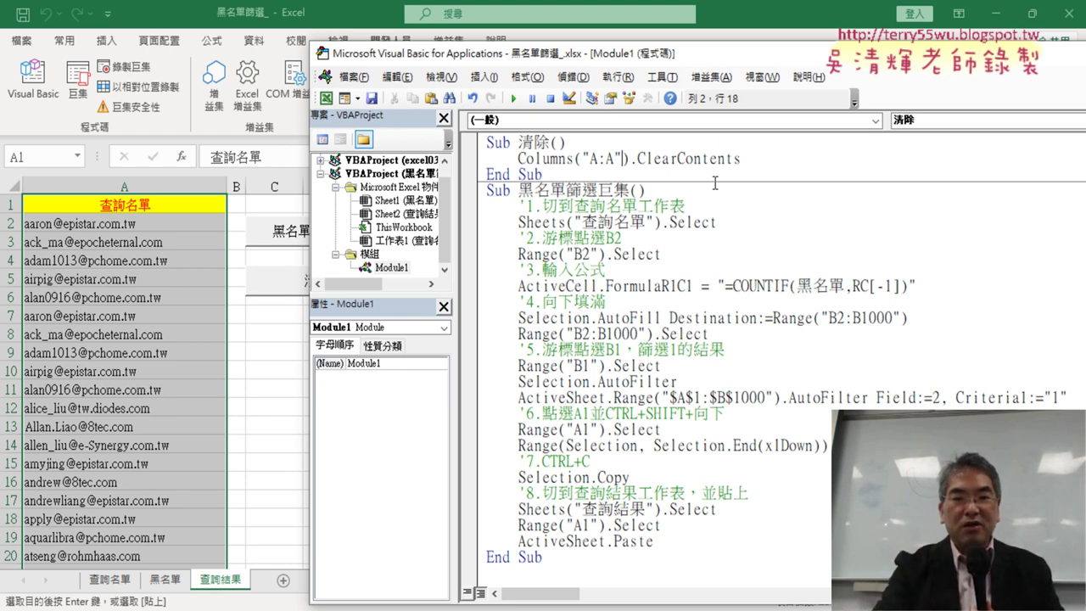
pyautogui.press('BackSpace')
pyautogui.press('BackSpace')
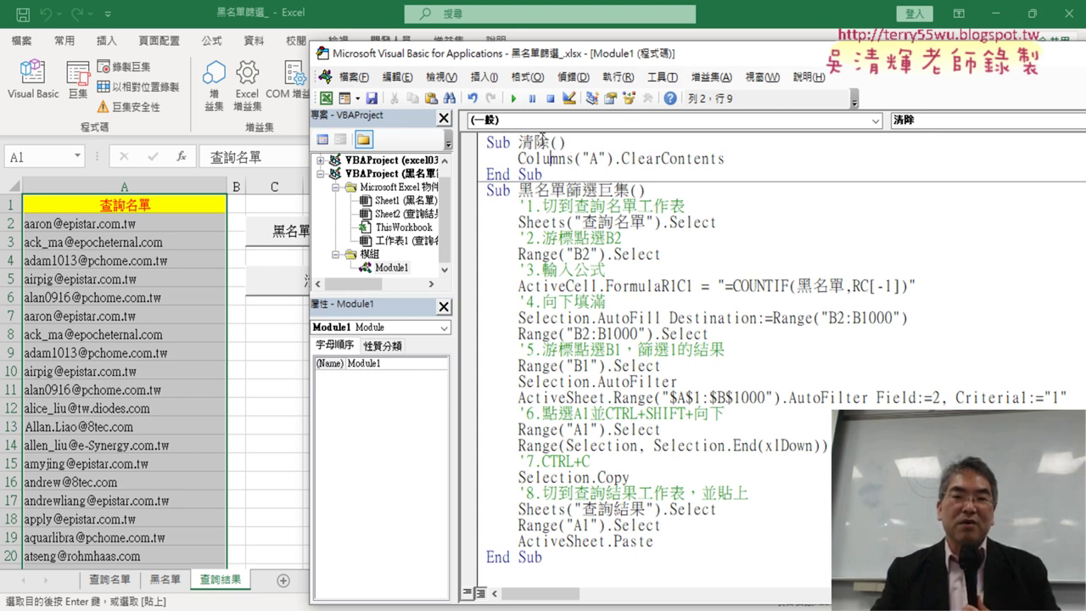
# Run the simplified 清除 macro to test it and return to the worksheet.
pyautogui.click(514, 99)
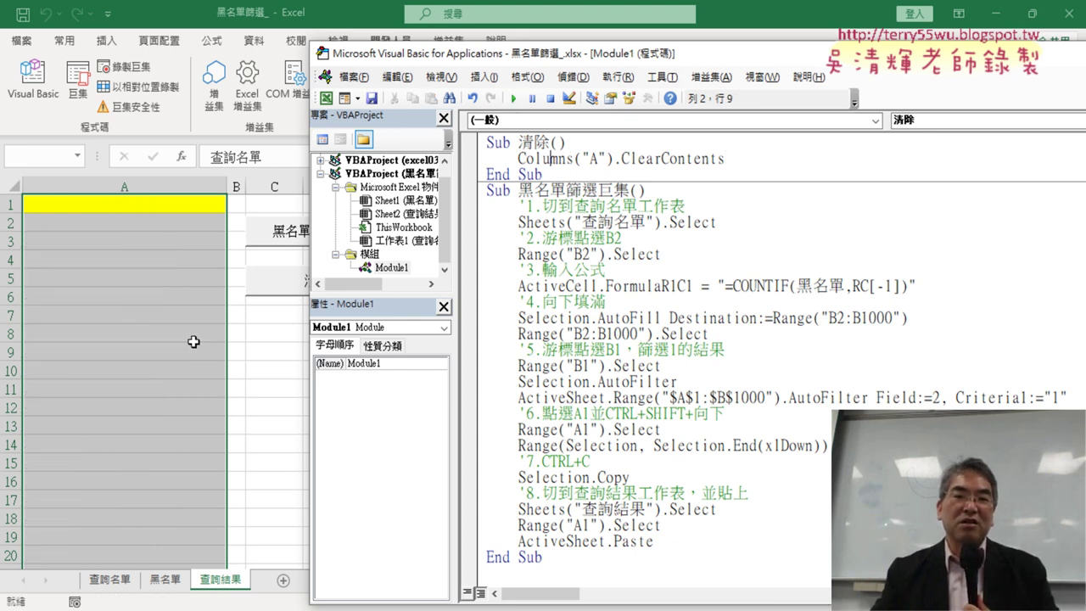
pyautogui.click(706, 191)
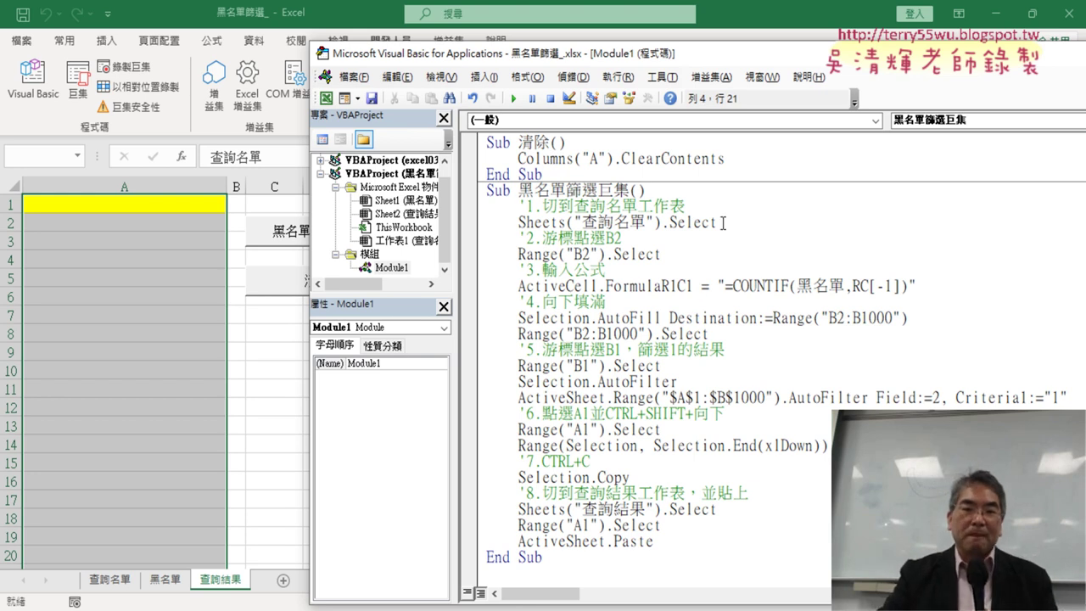
pyautogui.click(260, 372)
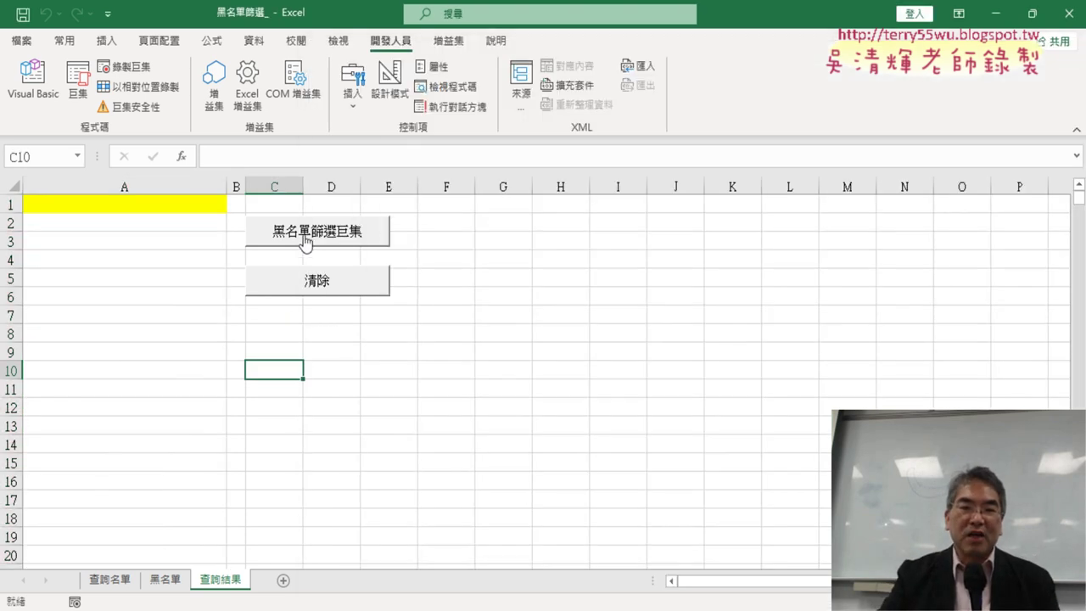
# Run 黑名單篩選巨集 then 清除 twice, leaving column A empty, and reopen the Visual Basic editor.
pyautogui.click(350, 241)
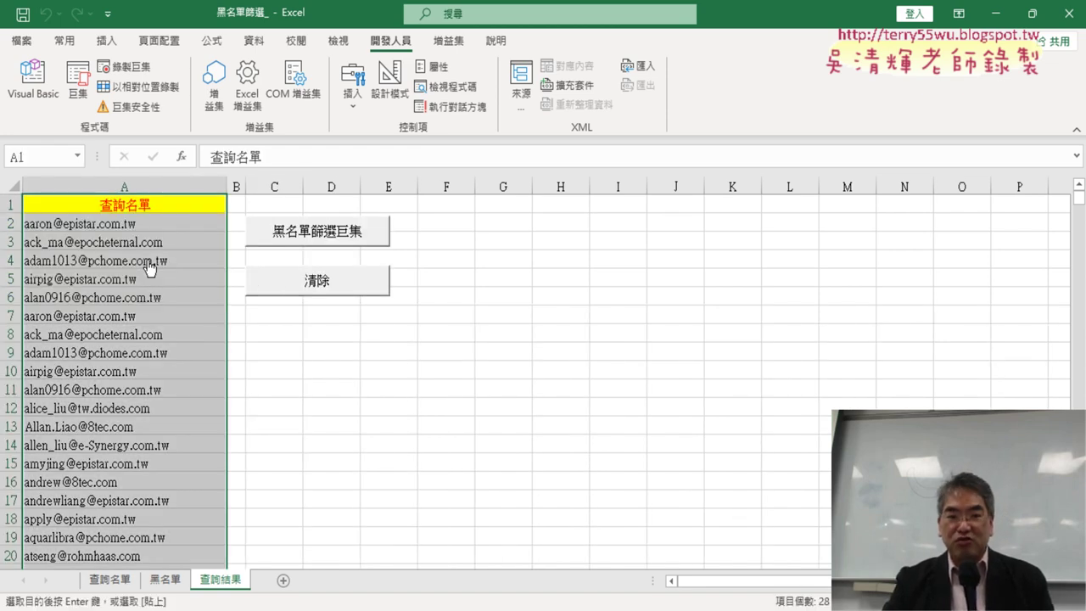
pyautogui.click(659, 395)
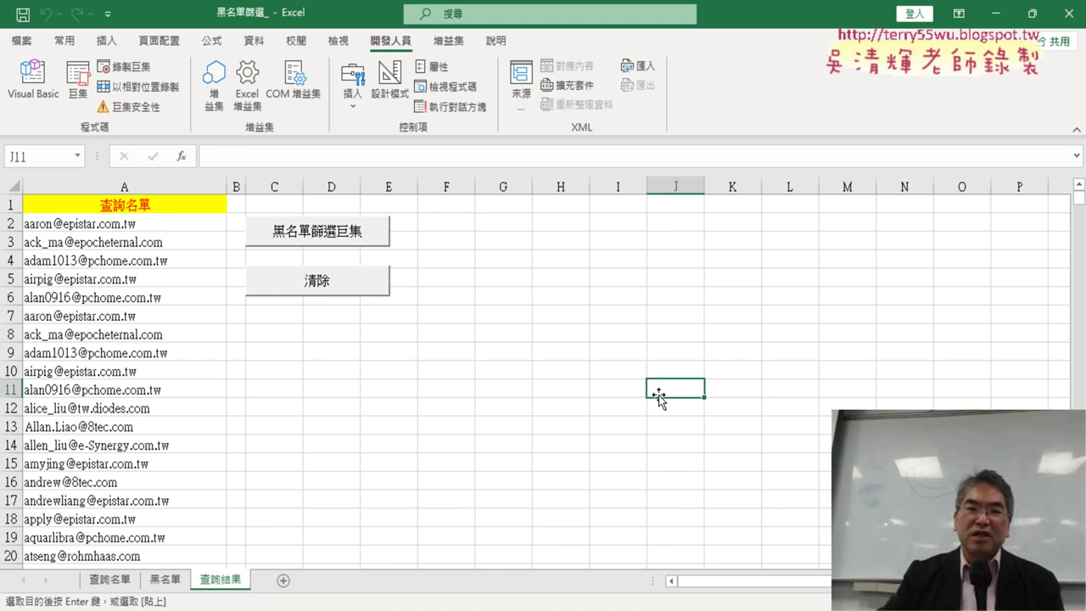
pyautogui.click(322, 279)
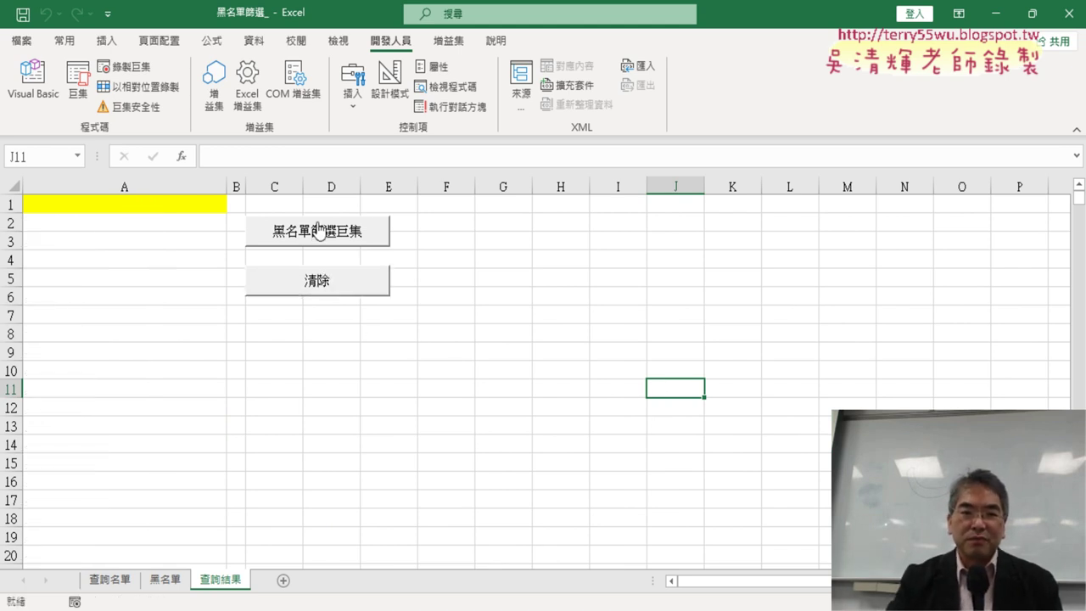
pyautogui.click(317, 229)
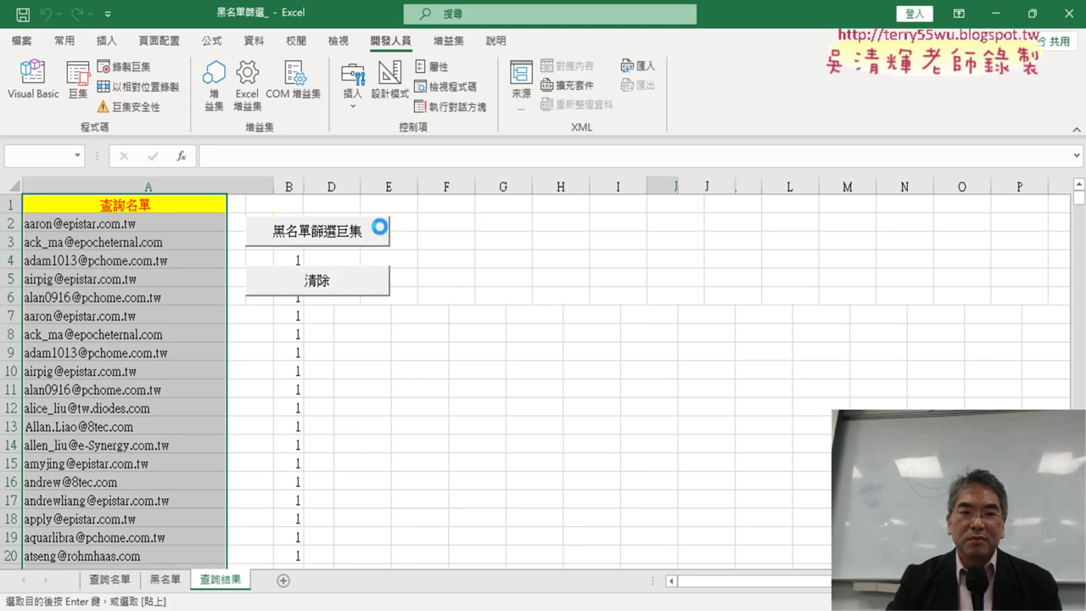
pyautogui.click(335, 282)
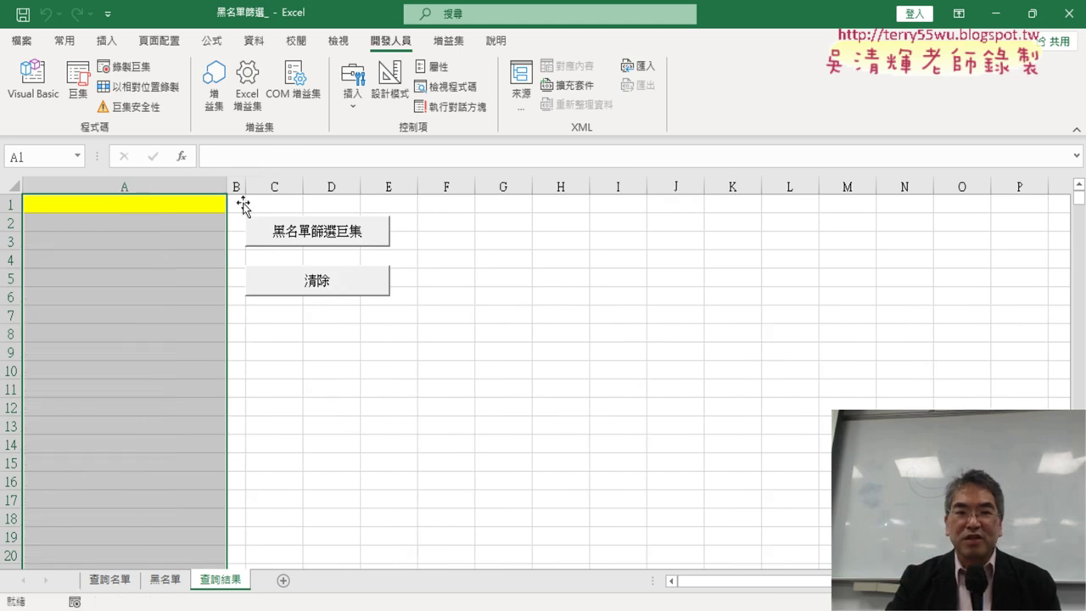
pyautogui.click(33, 81)
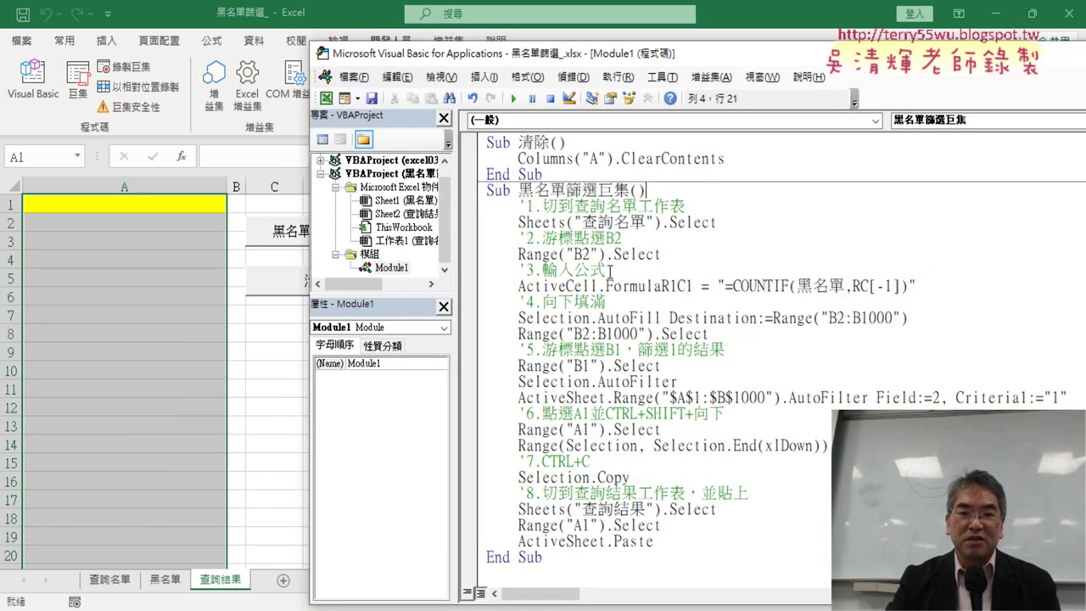
# Highlight the Sheets("查詢名單").Select line and inspect the COUNTIF formula in 查詢名單 cell B2.
pyautogui.moveTo(729, 223); pyautogui.dragTo(525, 223)
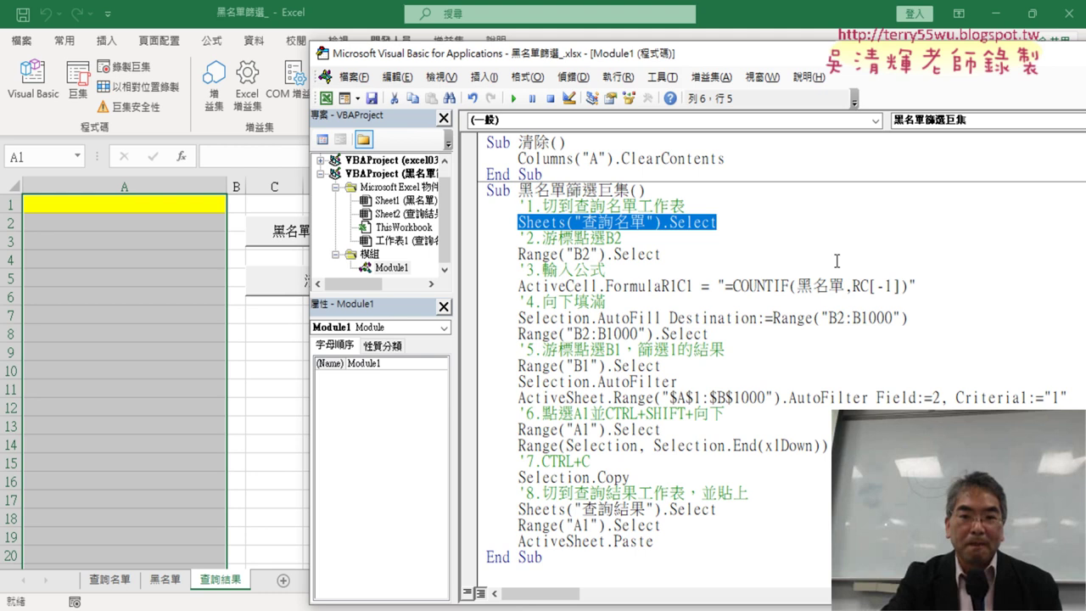
pyautogui.click(118, 584)
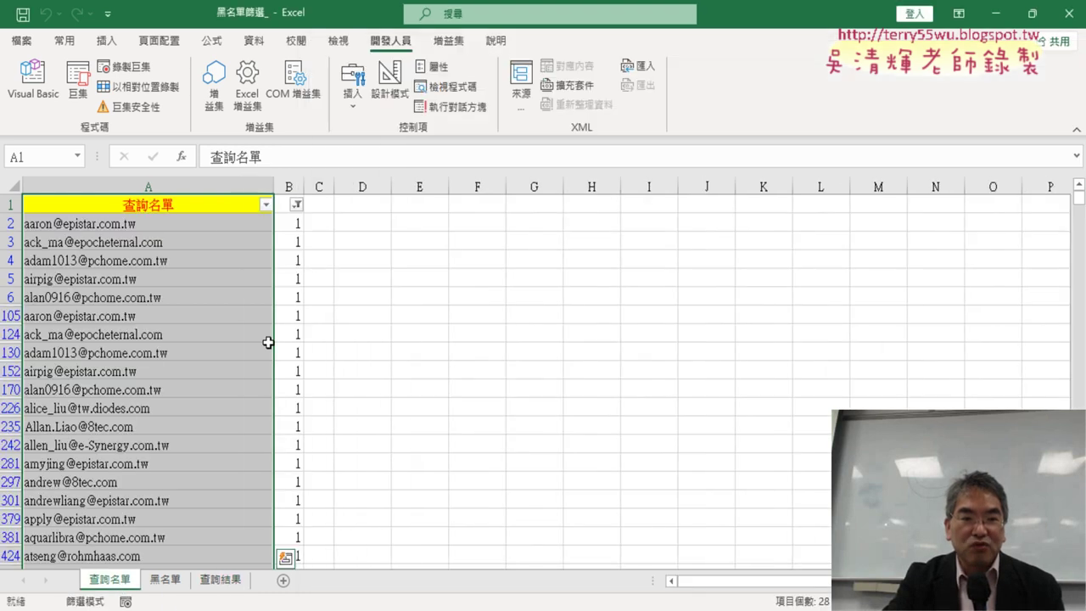
pyautogui.click(294, 223)
pyautogui.click(245, 157)
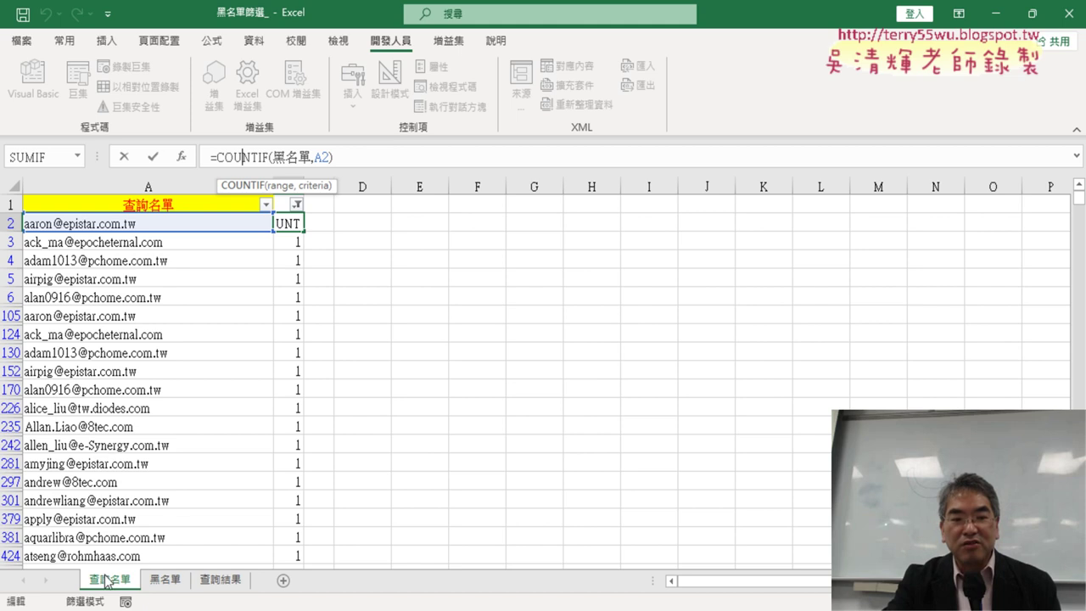
pyautogui.click(220, 580)
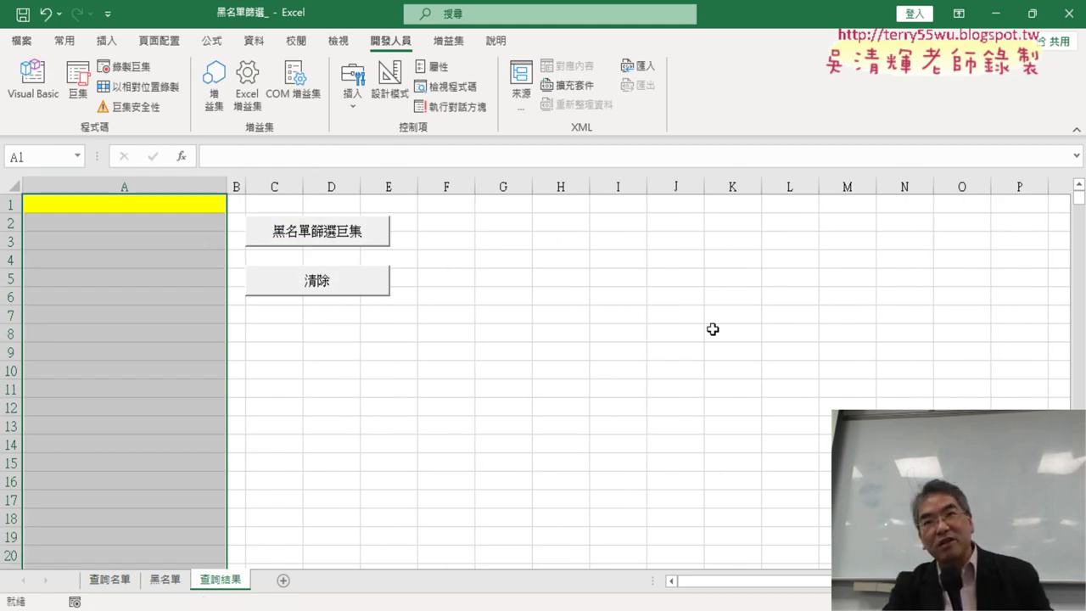
# Highlight the Sheets("查詢結果").Select line in the macro code, then return to Excel.
pyautogui.click(33, 80)
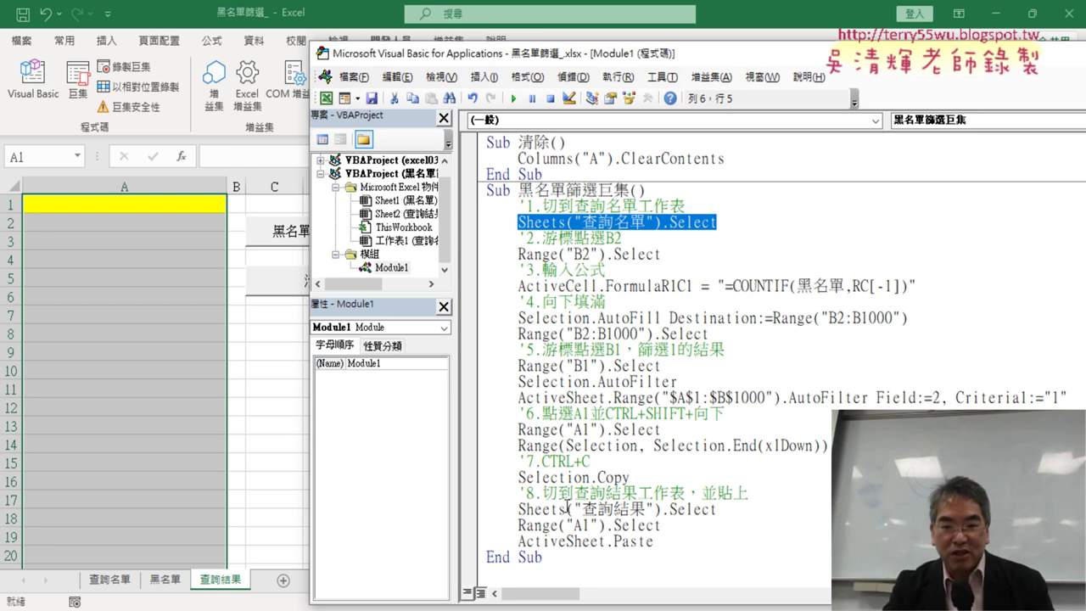
pyautogui.moveTo(731, 510); pyautogui.dragTo(521, 510)
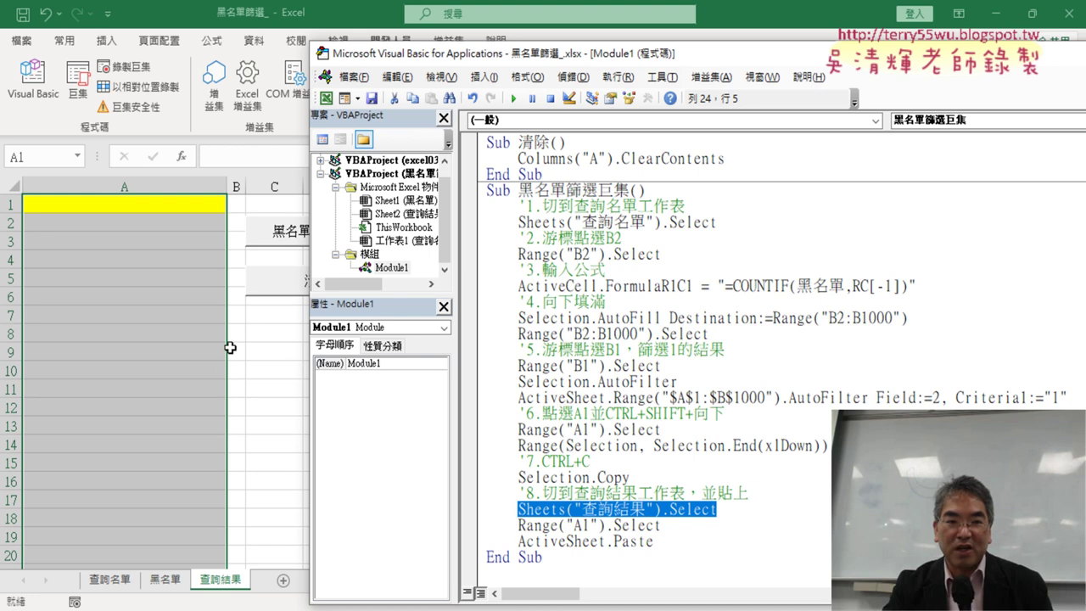
pyautogui.click(236, 370)
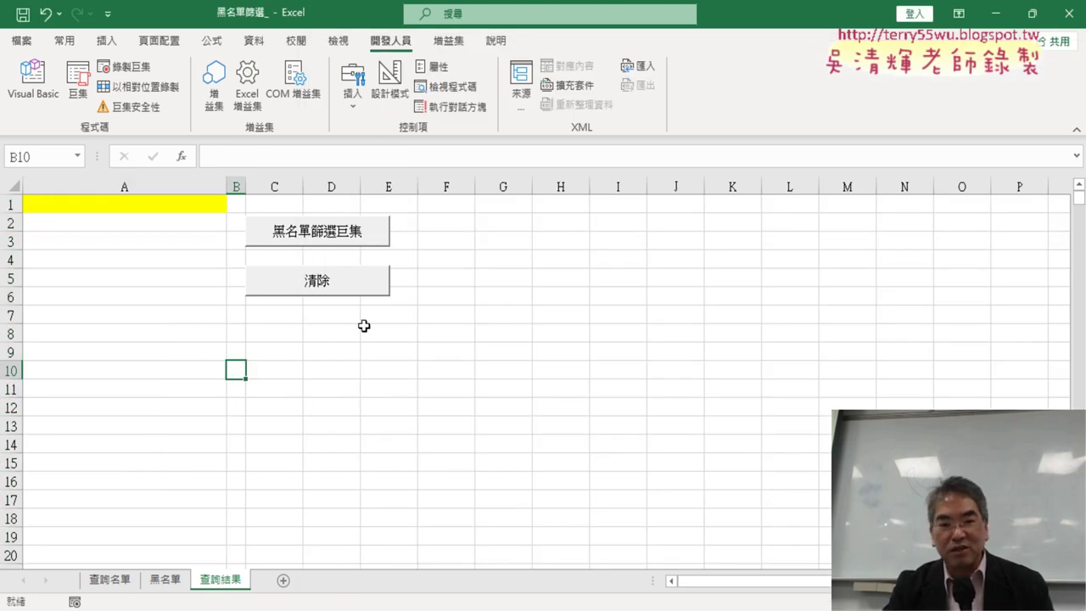
# Select every line inside Sub 黑名單篩選巨集 in the reopened Module1 code.
pyautogui.click(38, 85)
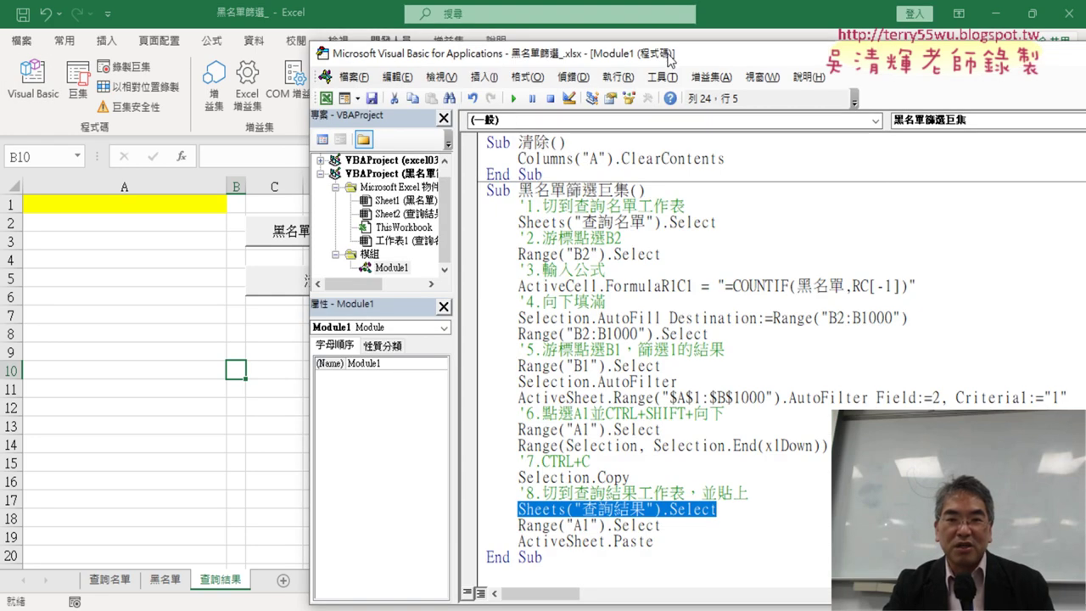
pyautogui.moveTo(667, 42); pyautogui.dragTo(652, 30)
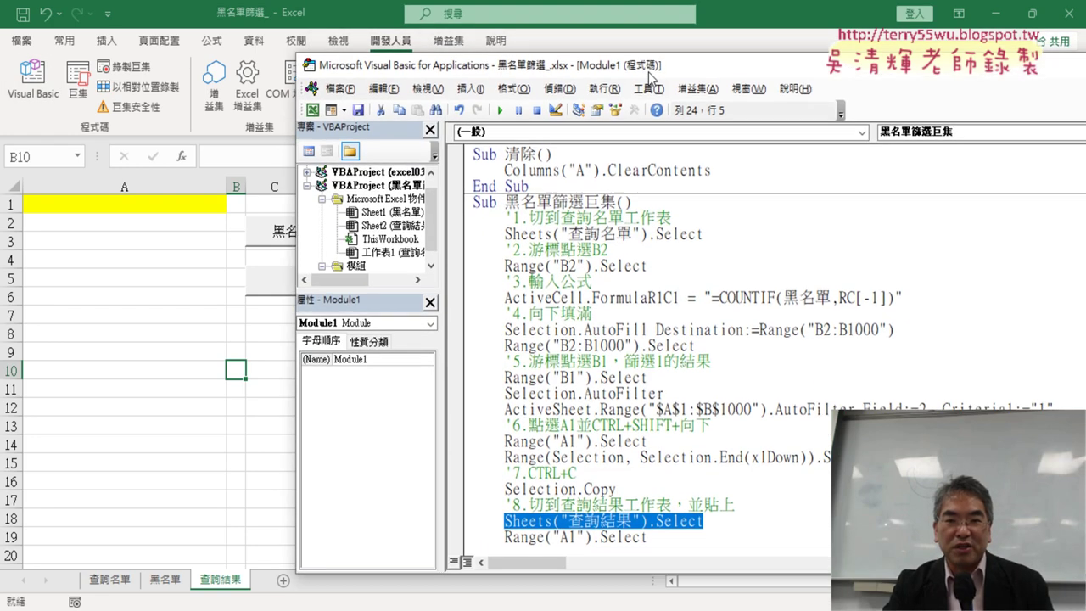
pyautogui.scroll(-1, 684, 312)
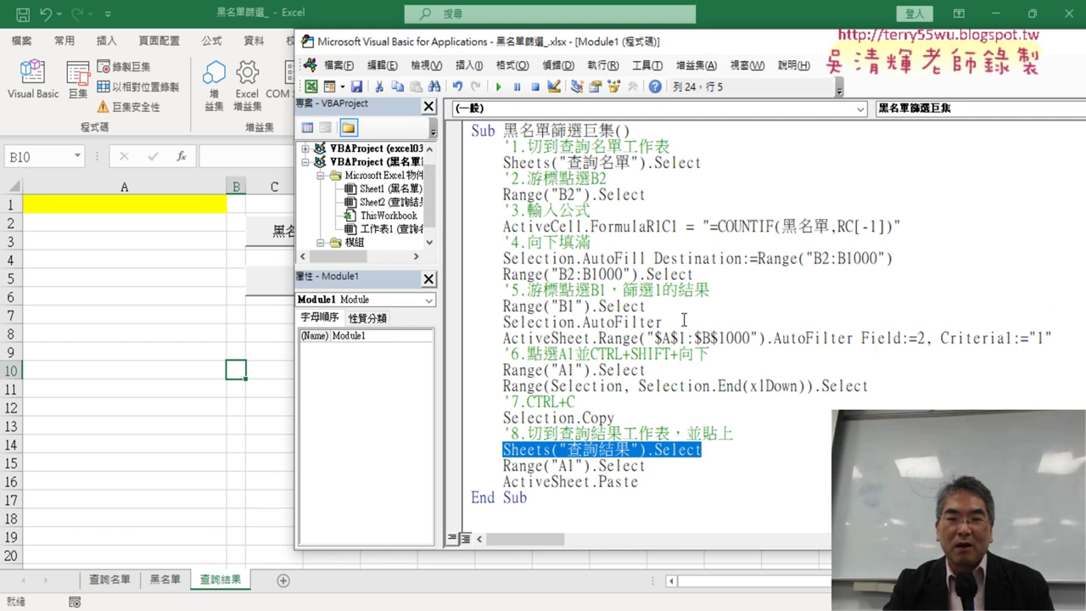
pyautogui.moveTo(639, 481); pyautogui.dragTo(462, 146)
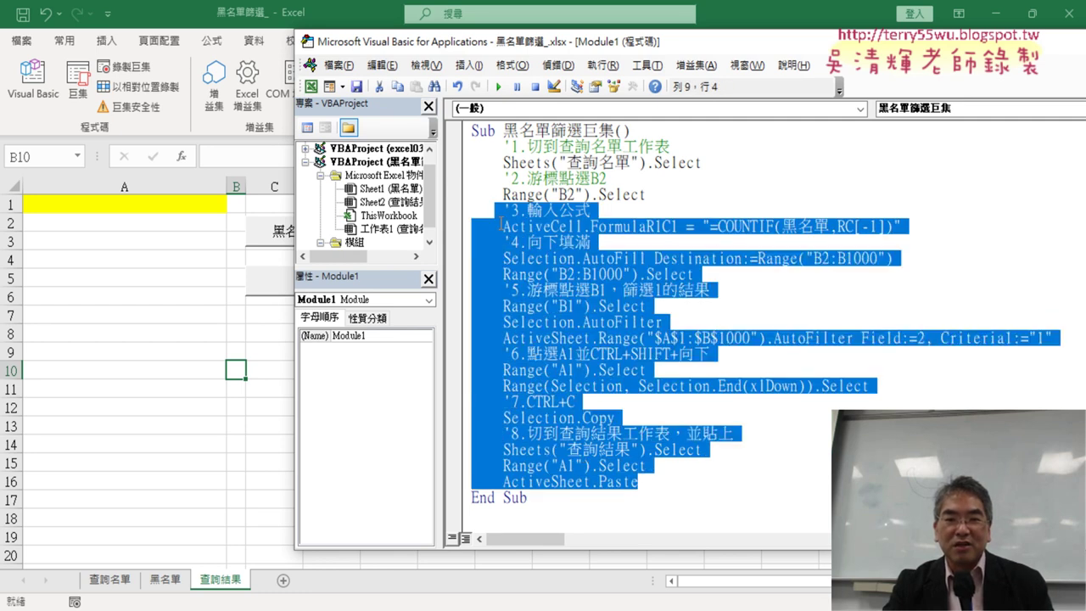